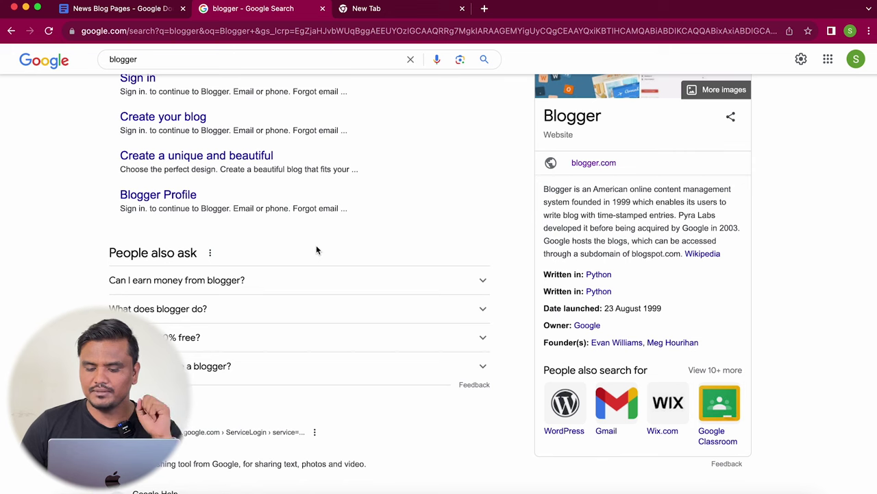
scroll(316, 250, up, 5)
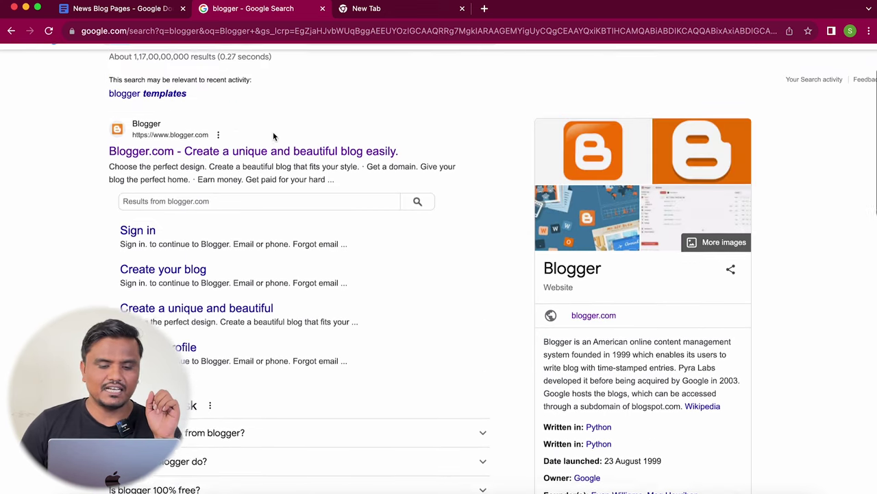
click(277, 158)
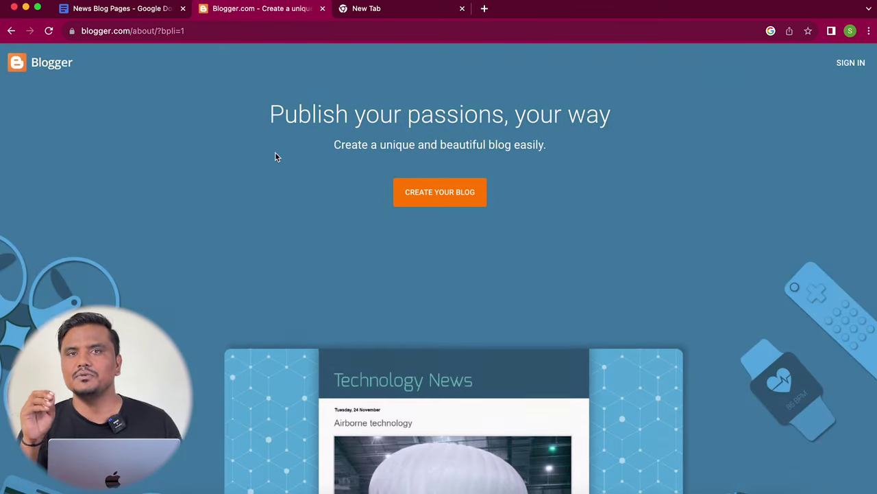
key(super+Left)
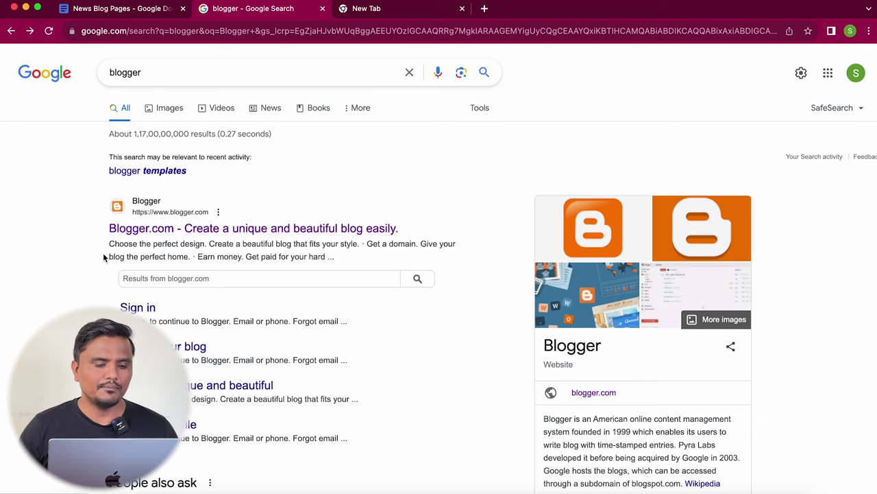
- Open the Blogger.com site from the search results and start creating a new blog
scroll(103, 252, down, 1)
scroll(103, 252, up, 1)
click(281, 228)
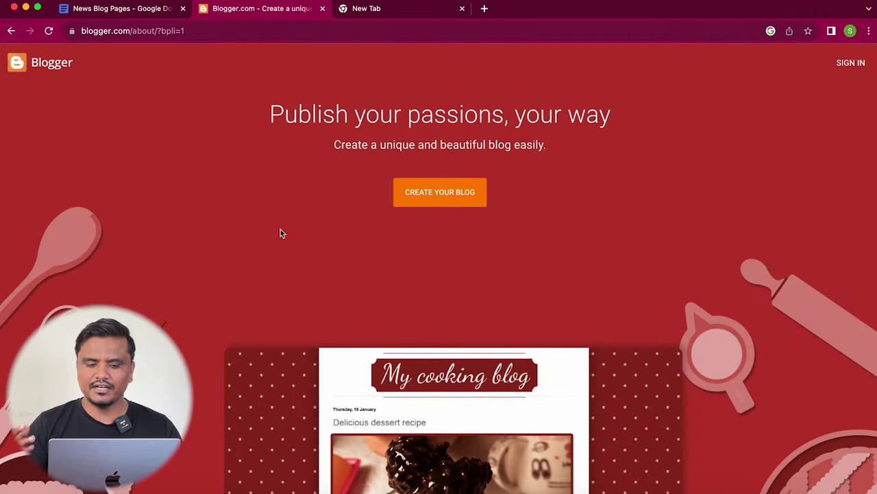
drag(262, 116, 592, 149)
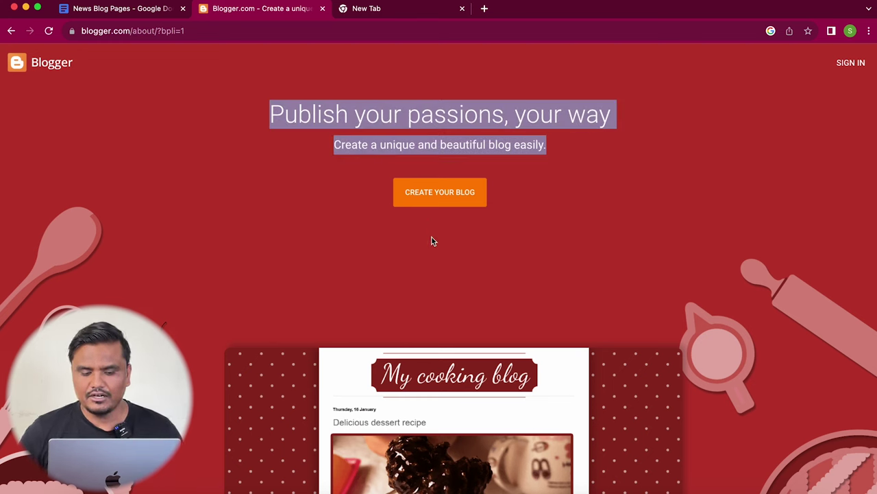
click(422, 203)
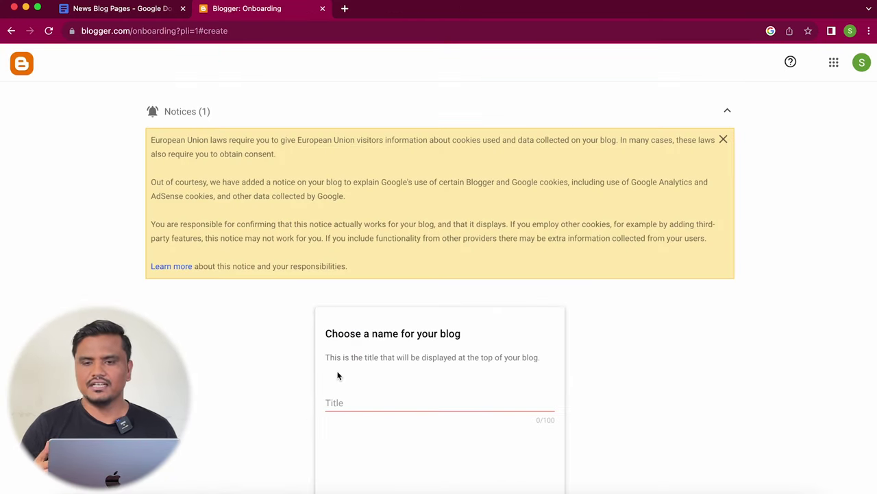
- Name the new blog "Viral hindi News" and continue to the URL choice
scroll(478, 381, down, 2)
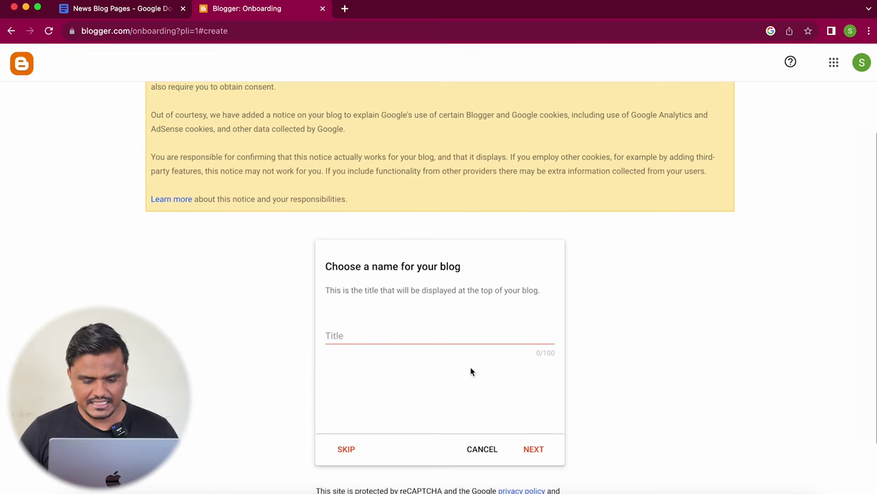
scroll(470, 370, down, 1)
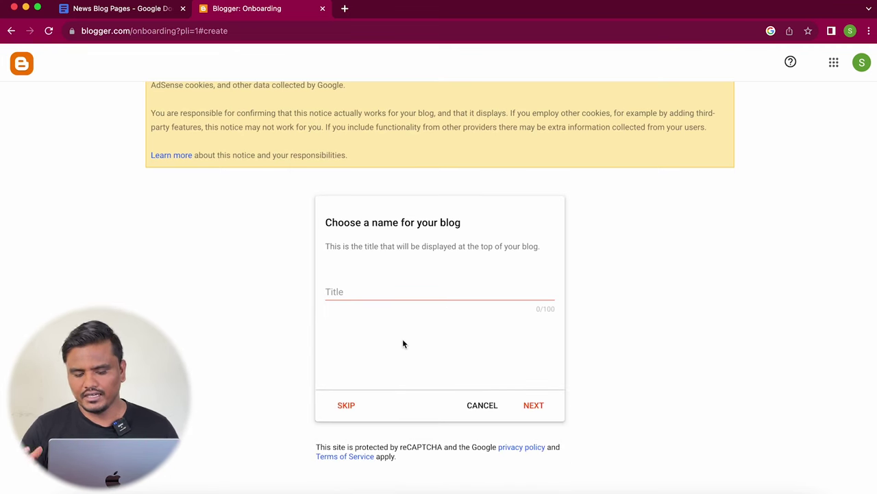
click(368, 294)
text(Vi)
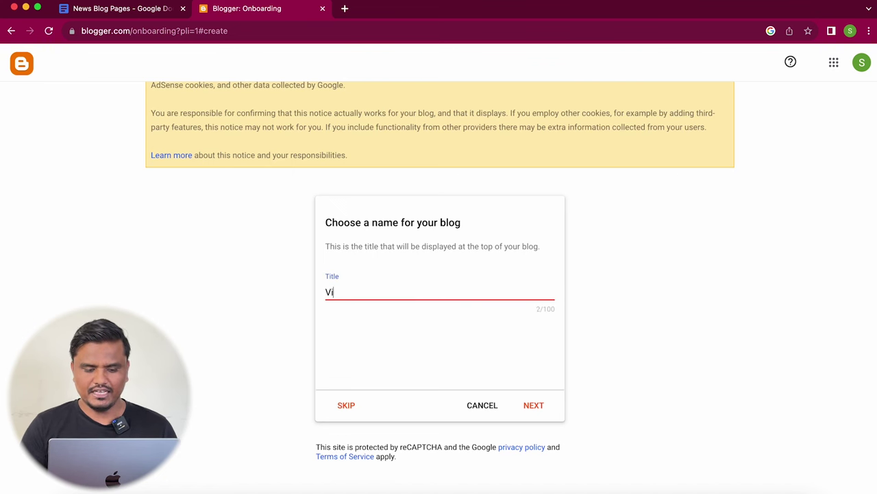
text(ral hindi News)
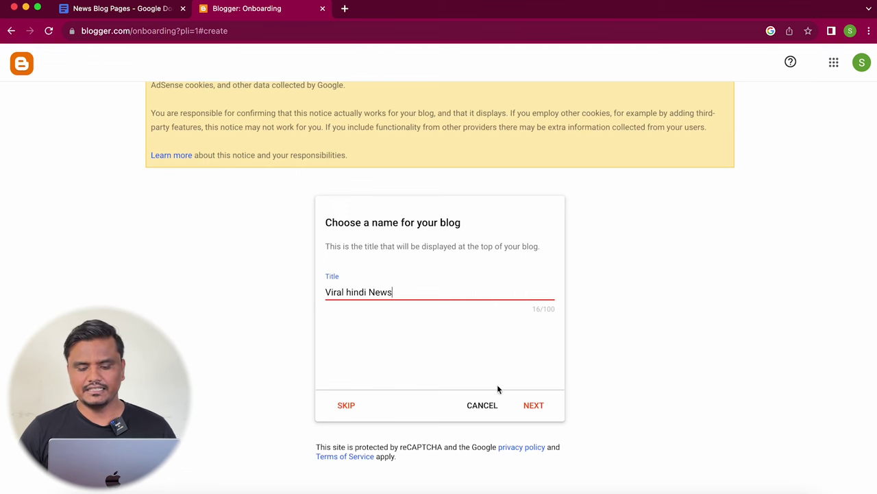
click(534, 405)
- Set the blog's web address to vrlhindinews.blogspot.com and continue to the display name
click(419, 294)
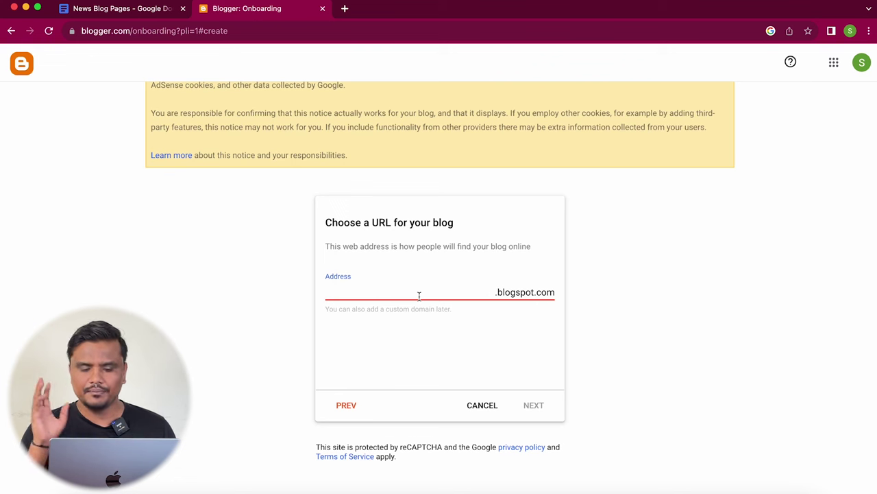
text(v)
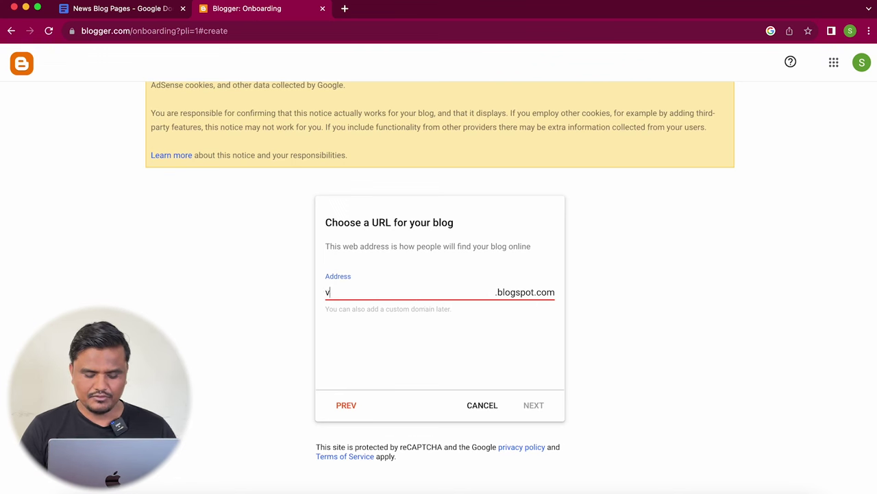
text(iralhindinews)
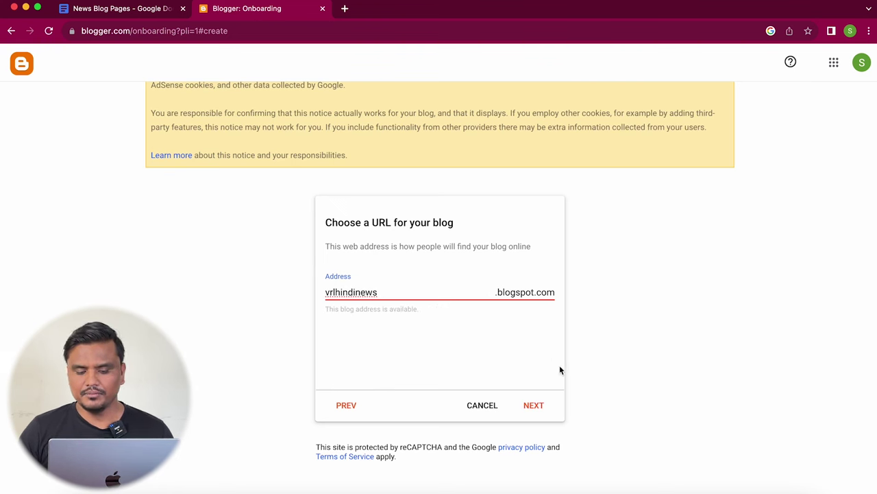
click(528, 408)
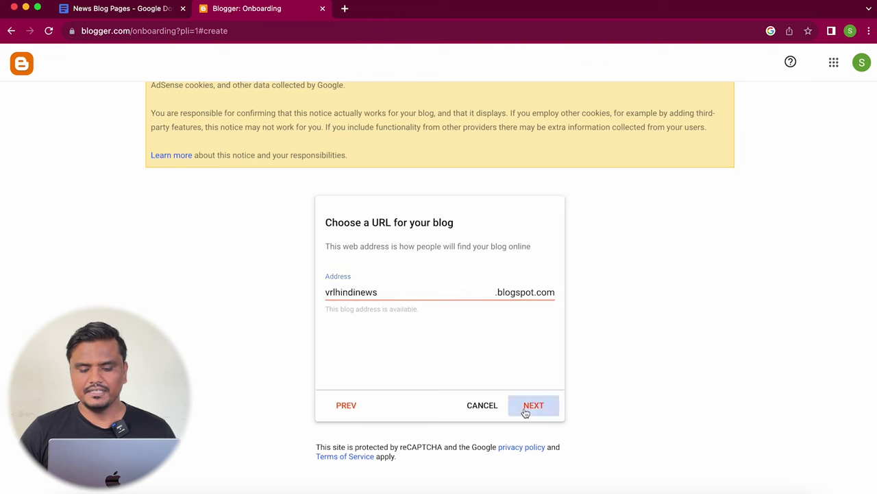
- Set the display name to "Viral Hindi News" and finish creating the blog
click(381, 290)
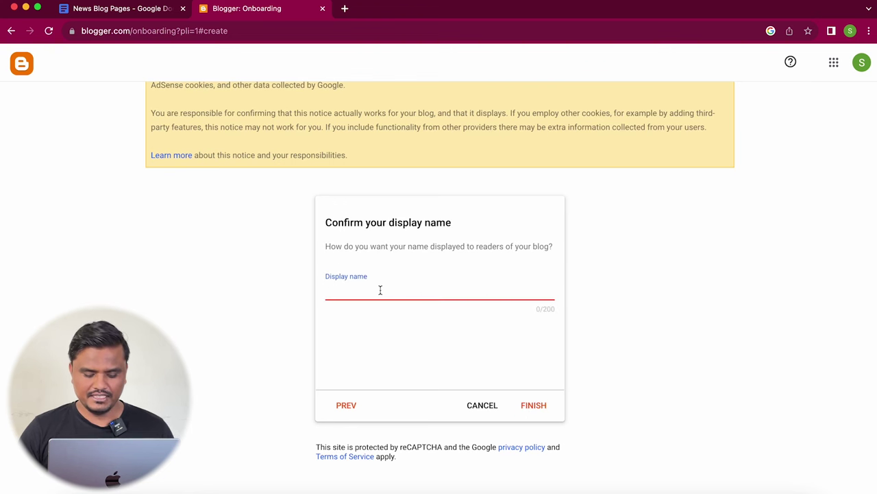
text(VIral)
key(BackSpace)
key(BackSpace)
key(BackSpace)
key(BackSpace)
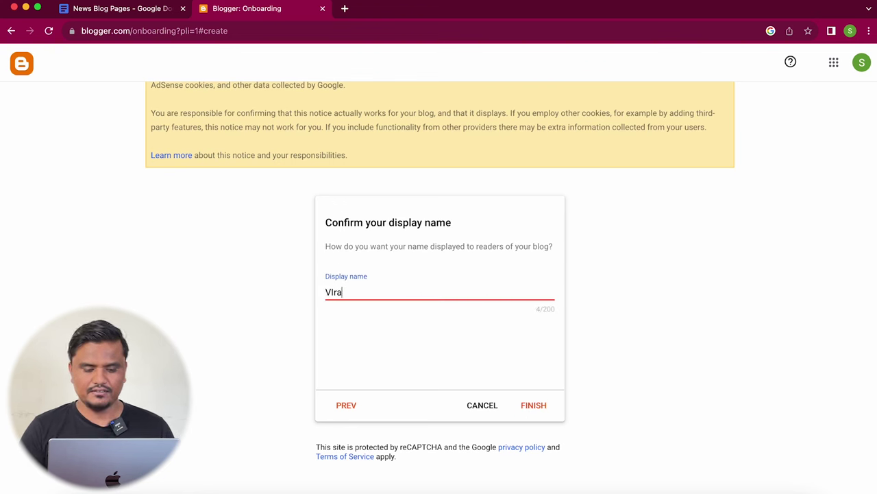
text(iral Hindi news)
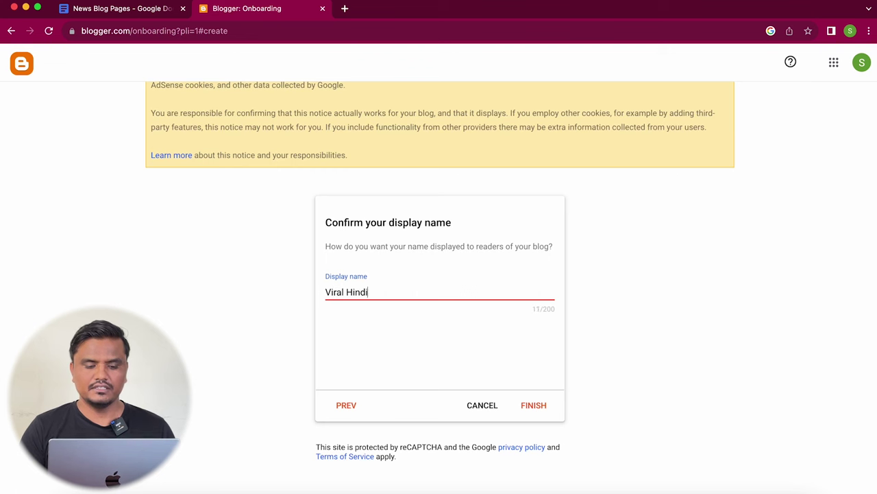
double_click(383, 292)
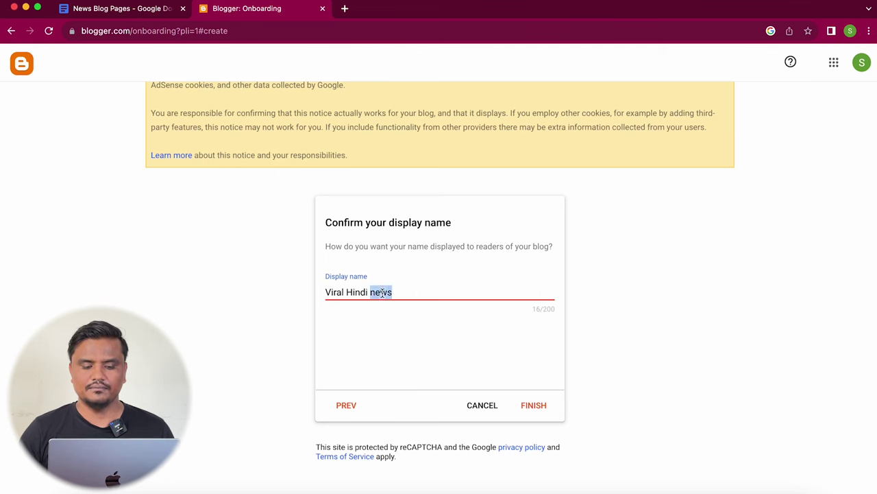
text(News)
click(534, 405)
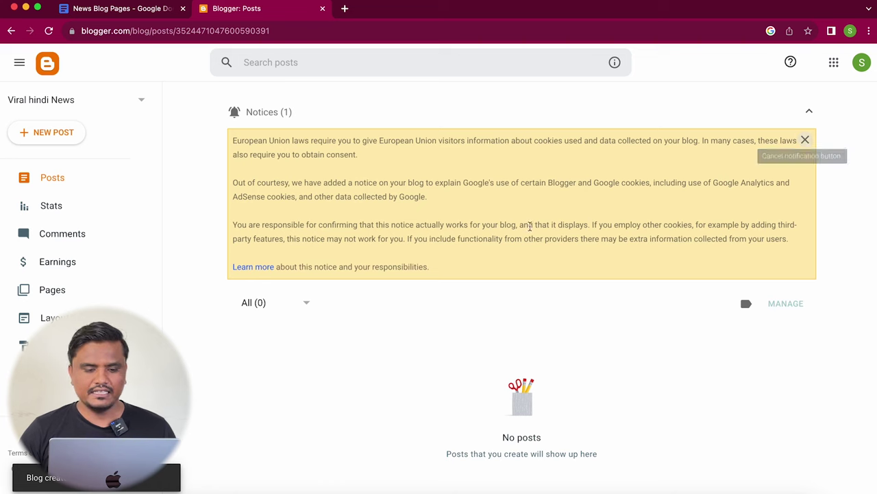
- Dismiss the European Union cookie notice, and check the new blog's public page before returning to its dashboard
click(805, 141)
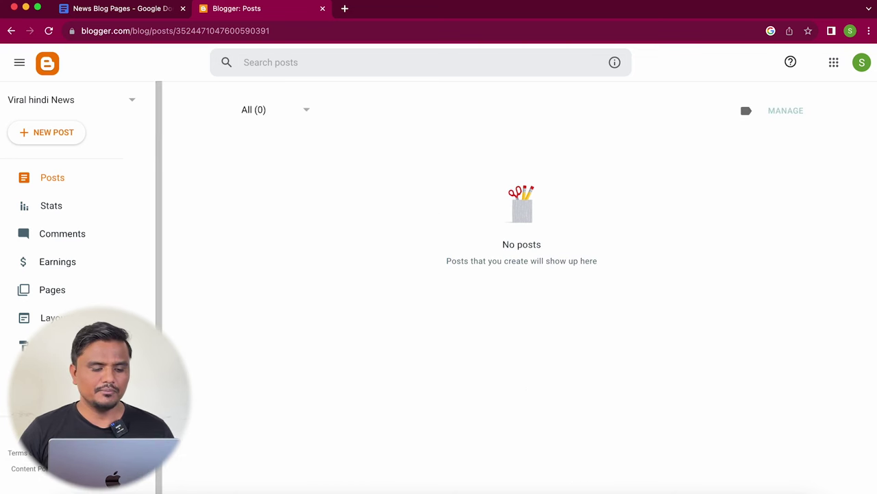
click(58, 432)
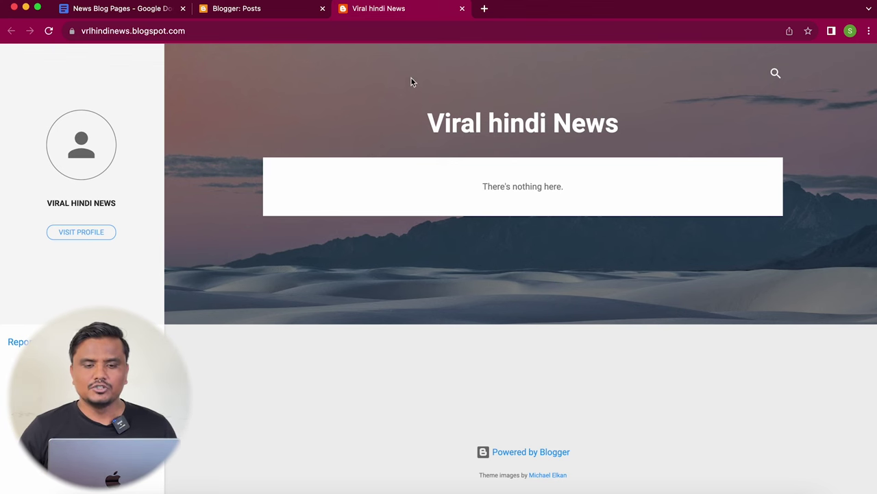
click(462, 8)
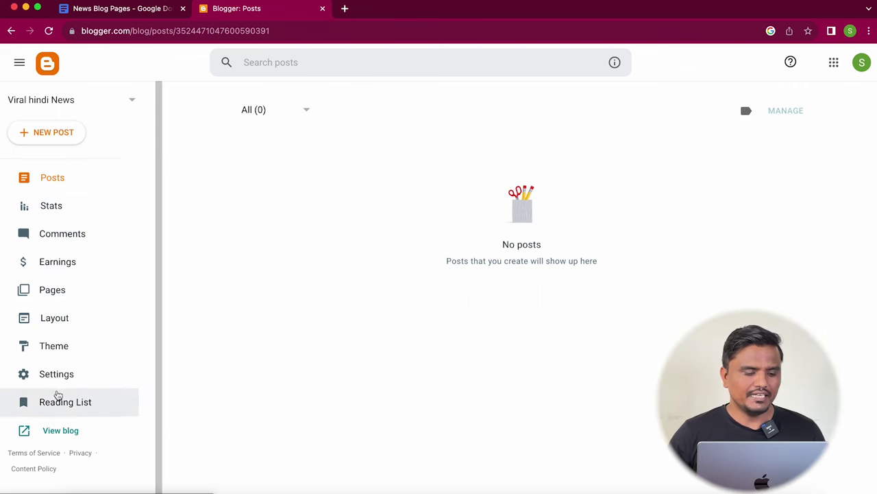
- Examine the custom domain and blog address options in the blog's publishing settings without saving any change
click(57, 375)
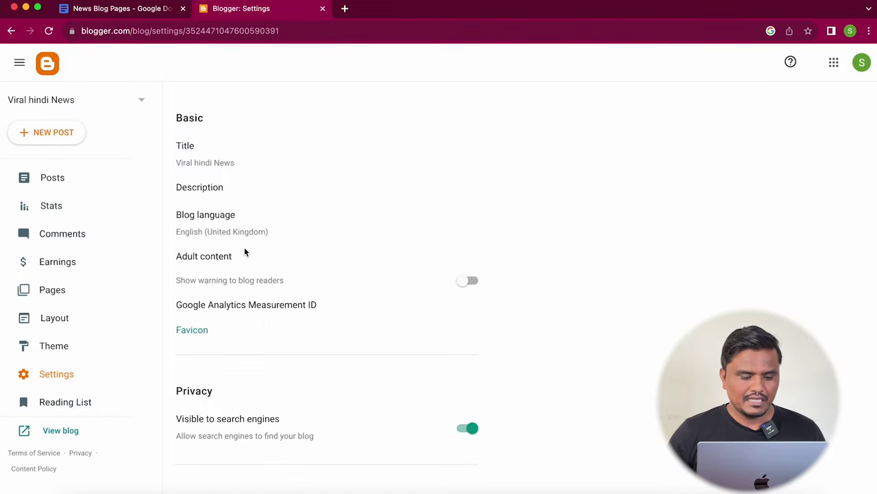
scroll(247, 275, down, 5)
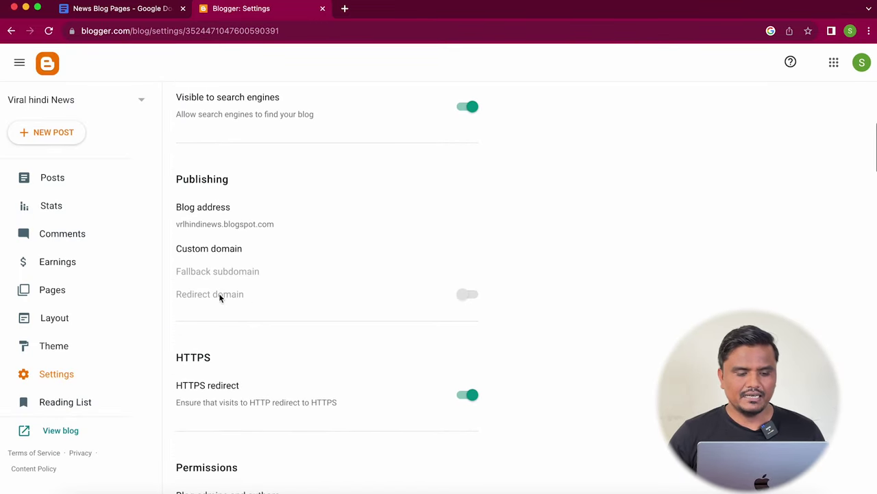
click(213, 249)
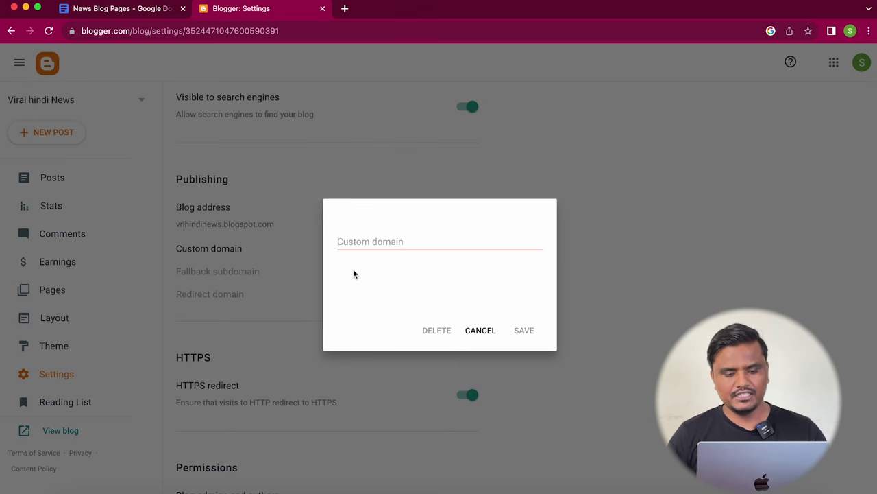
click(364, 244)
click(480, 331)
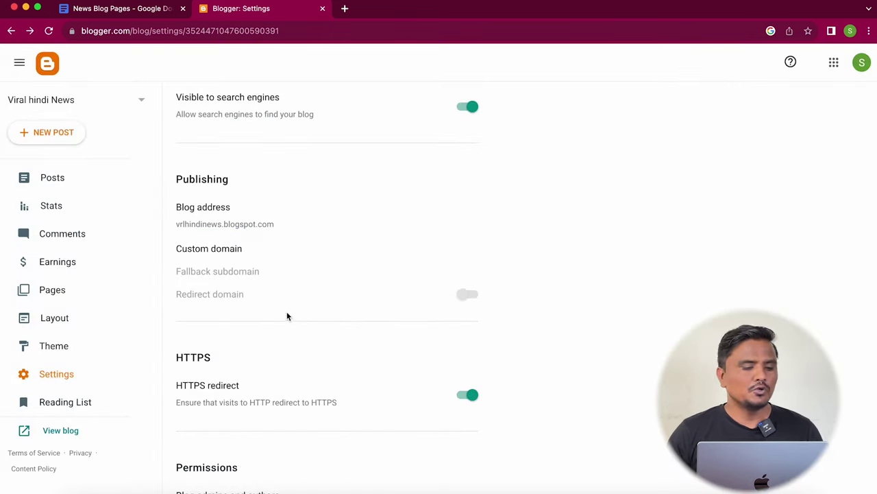
drag(177, 227, 283, 230)
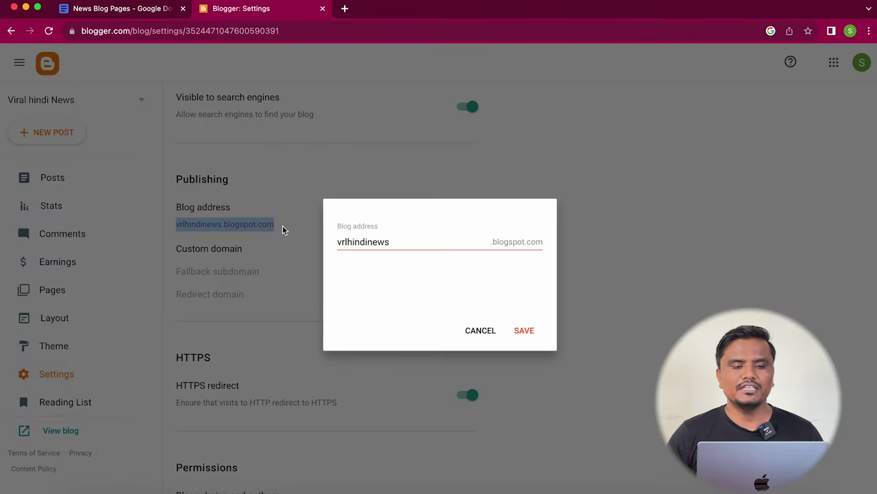
click(478, 329)
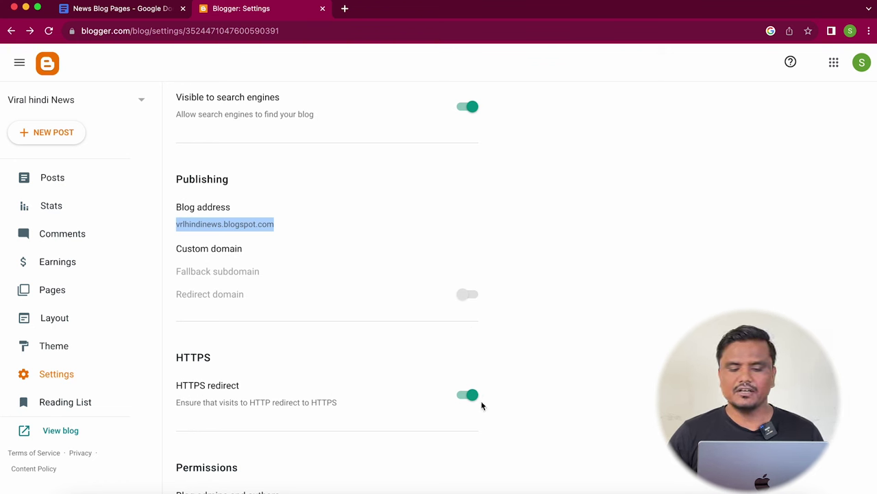
- View the public page of the blog and return to the basic section of its settings
click(65, 434)
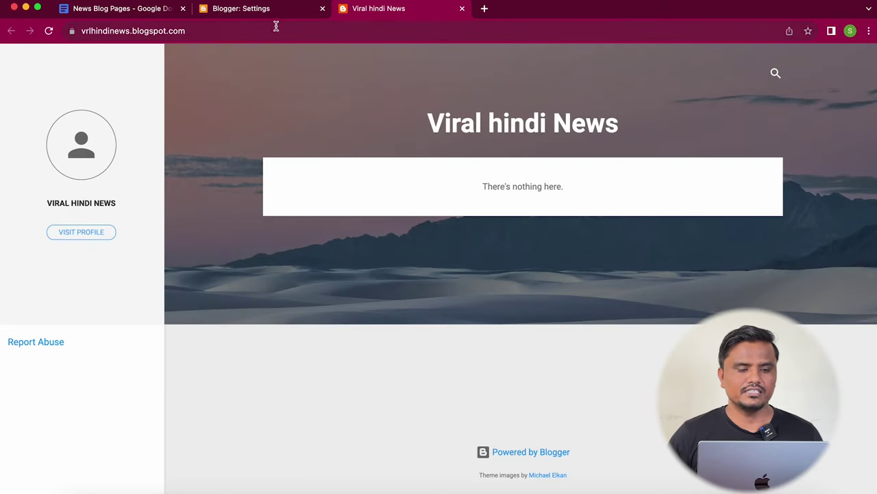
click(233, 9)
scroll(301, 192, up, 5)
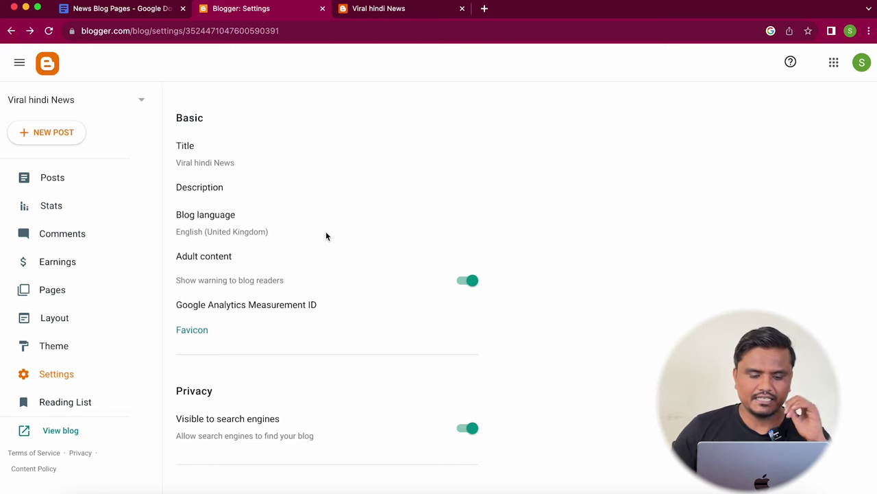
- Open the blog's themes and browse the available designs, from Contempo down to Simple
click(85, 345)
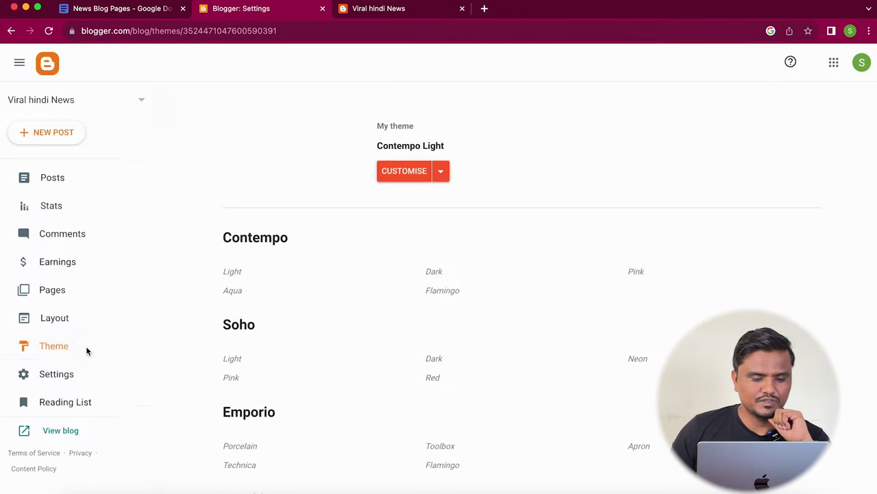
scroll(353, 359, down, 1)
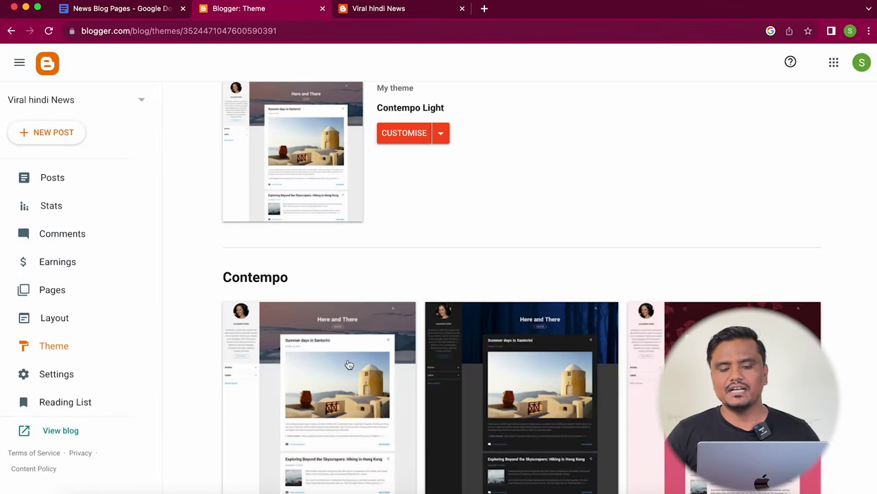
scroll(347, 364, down, 12)
scroll(348, 364, down, 3)
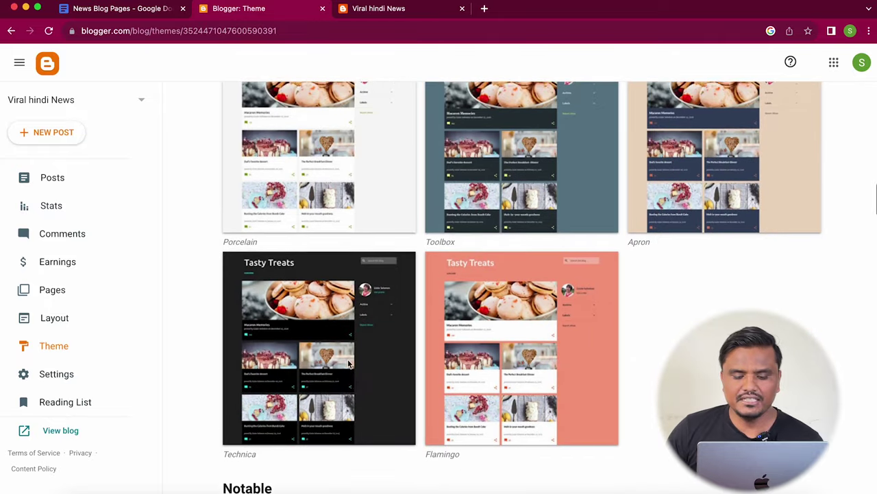
scroll(348, 364, down, 6)
scroll(347, 364, down, 10)
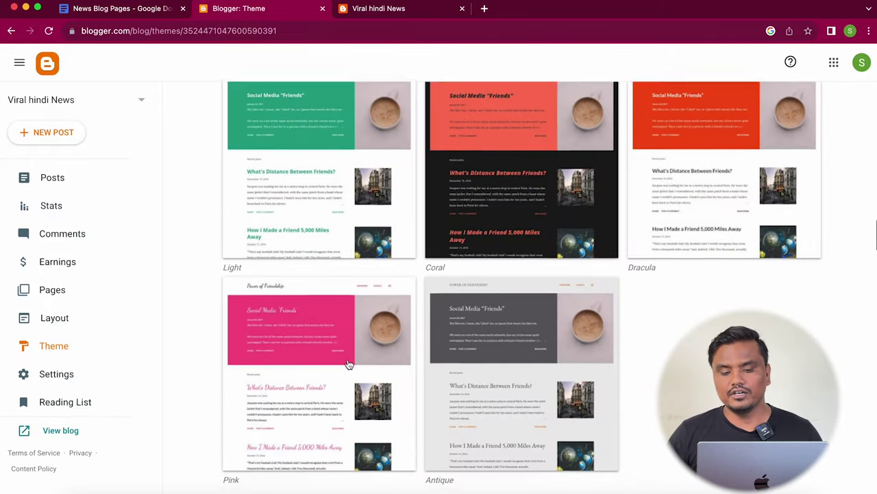
scroll(347, 364, up, 2)
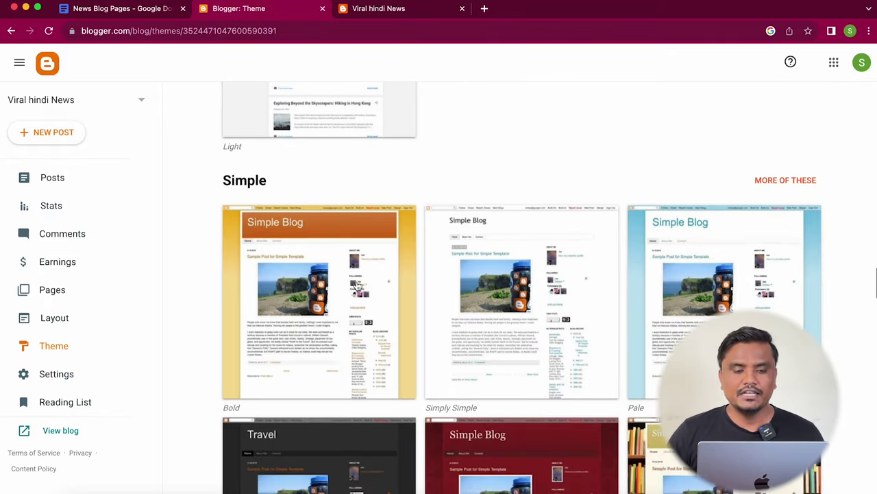
- Search Google for "gooyaabi templates" in a new tab and open the Gooyaabi Templates website
click(486, 8)
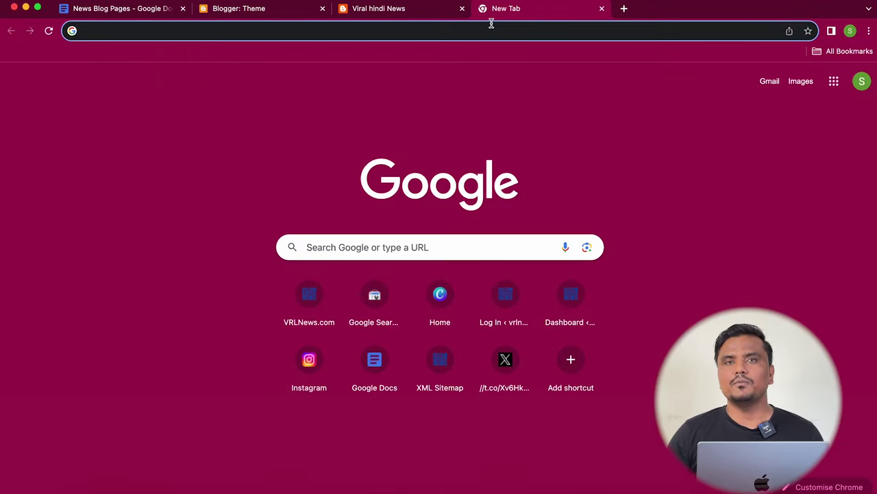
text(g)
text(oo)
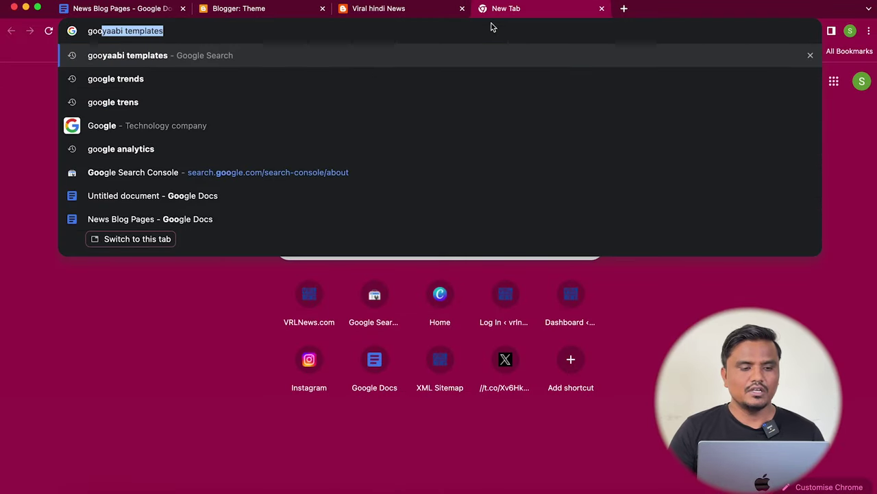
key(Return)
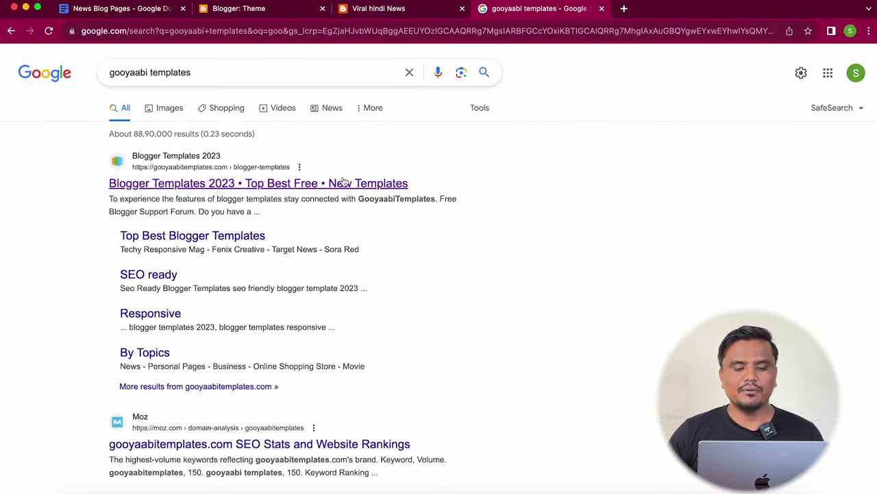
click(343, 181)
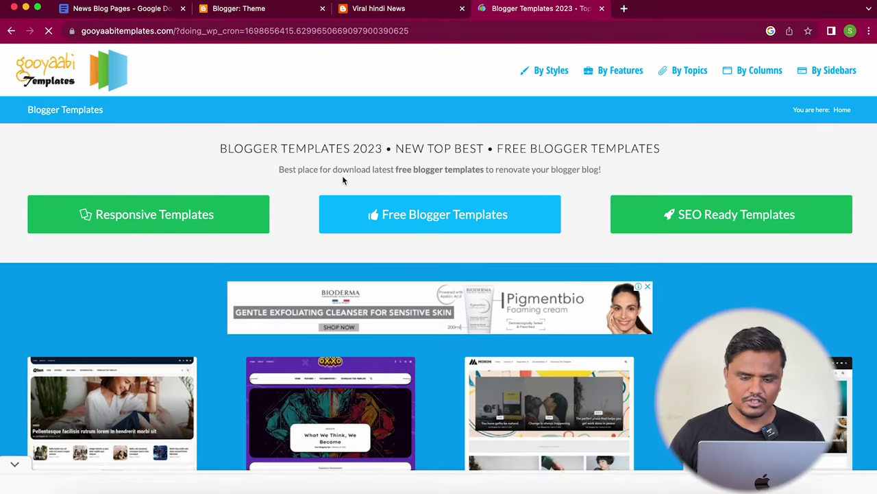
- Browse the free Blogger templates, check the live demo of the Revel template, and return to the template listing
scroll(438, 236, down, 7)
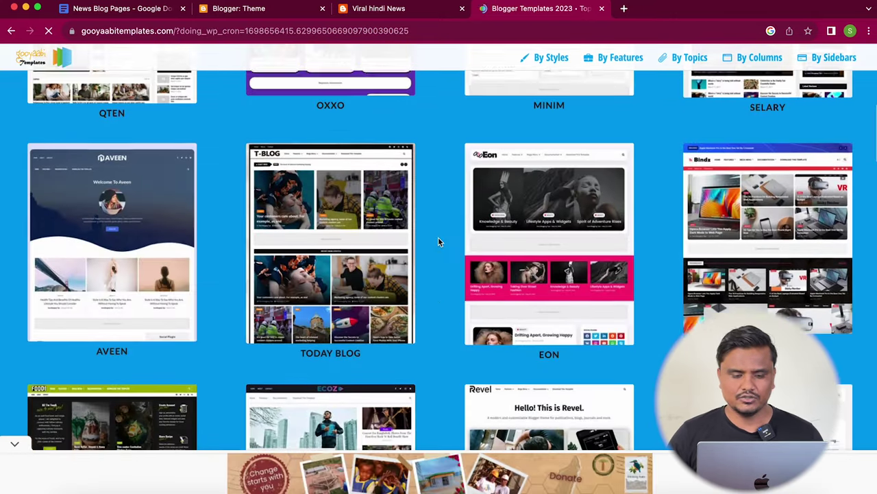
scroll(438, 236, up, 3)
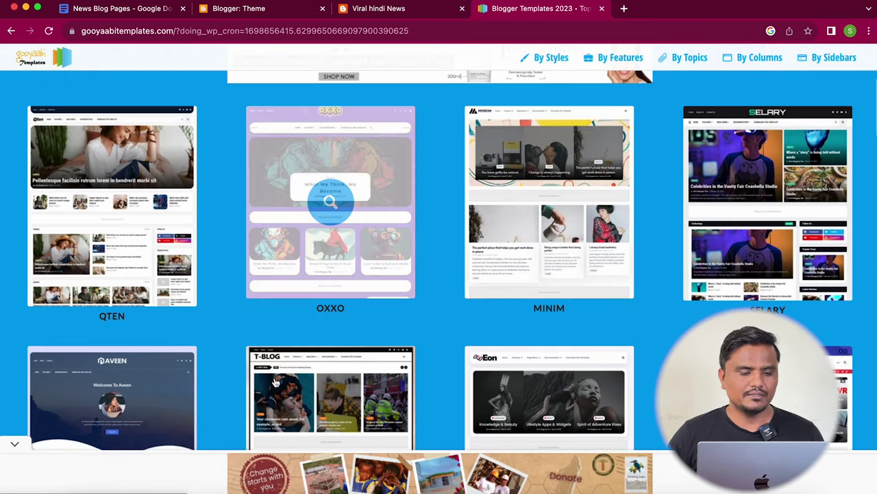
scroll(577, 275, down, 5)
scroll(576, 275, down, 3)
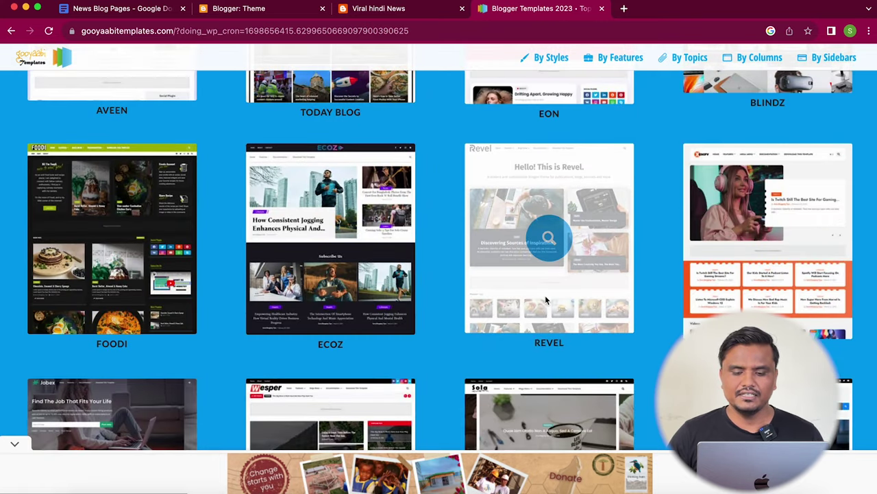
click(546, 300)
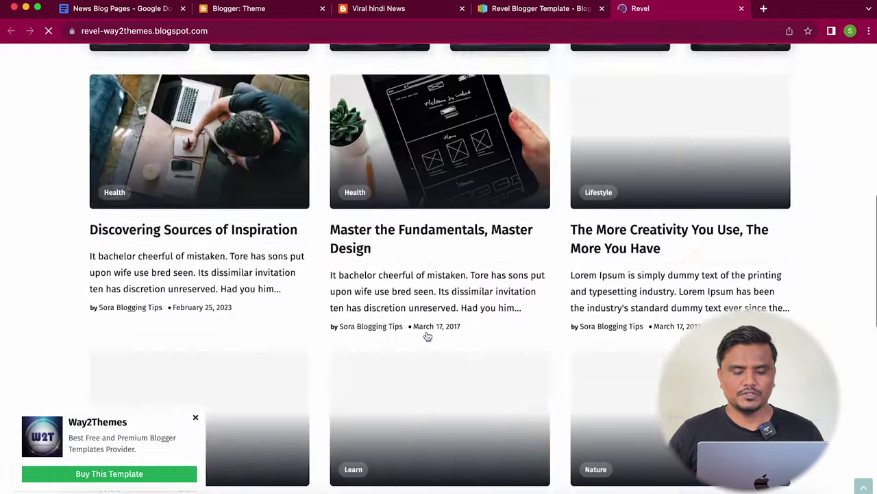
key(ctrl+shift+Tab)
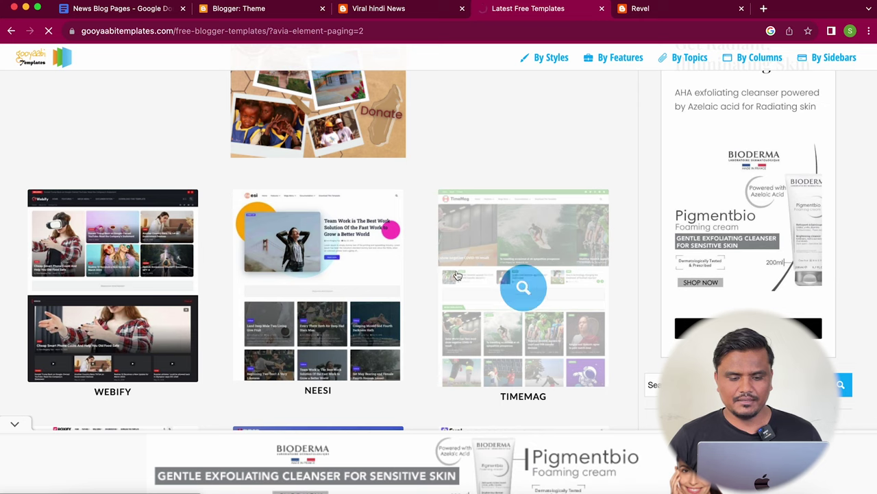
- Open the TimeMag template's page and look through its live demo down to the footer, closing the Revel demo
click(493, 283)
scroll(423, 353, down, 5)
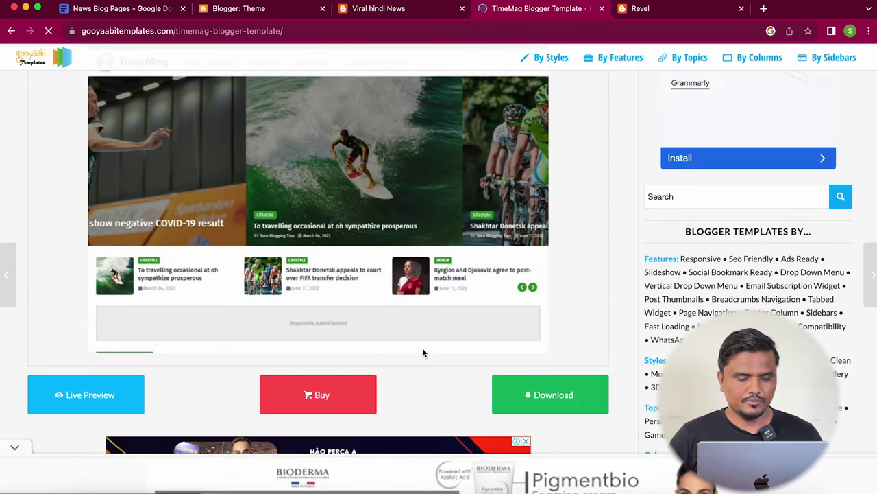
click(110, 411)
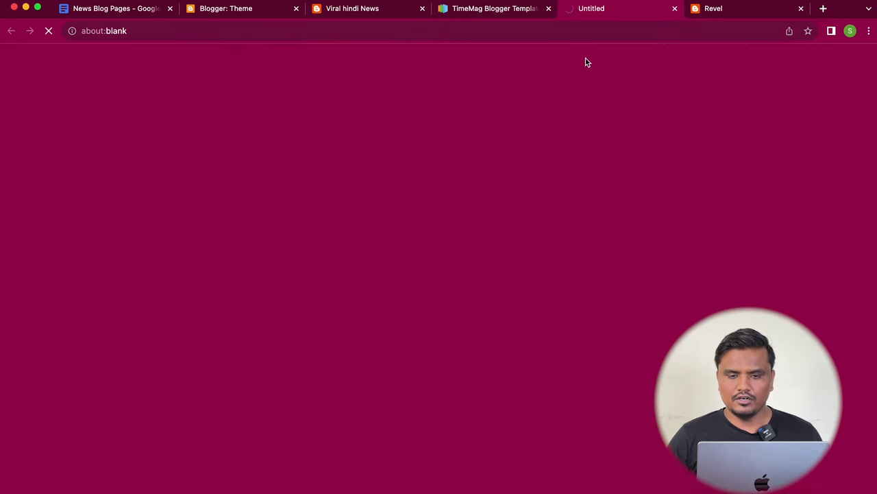
click(800, 9)
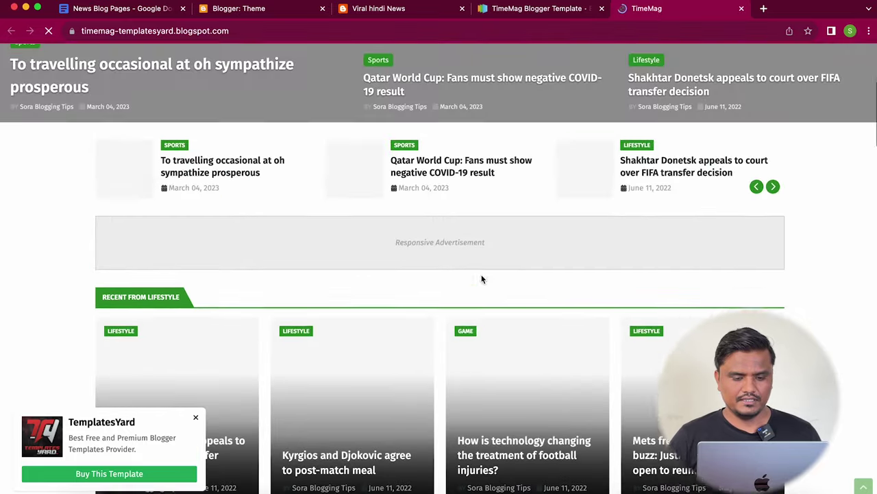
scroll(481, 277, down, 15)
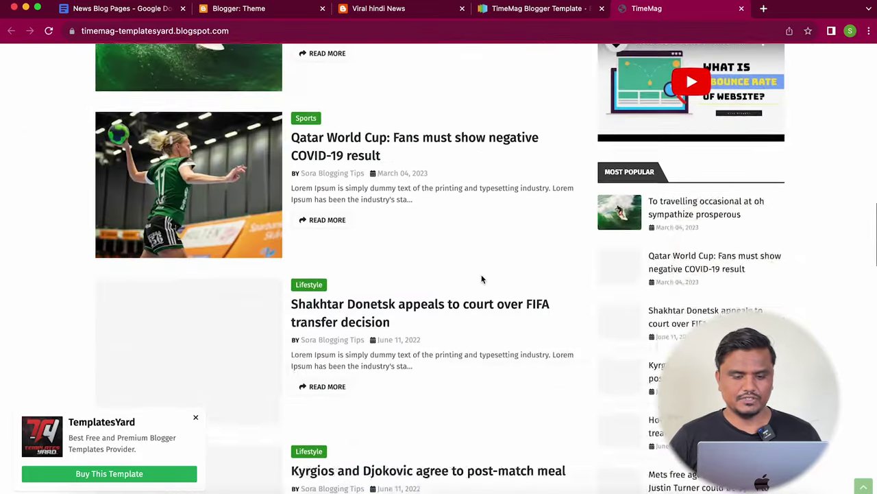
scroll(481, 278, down, 15)
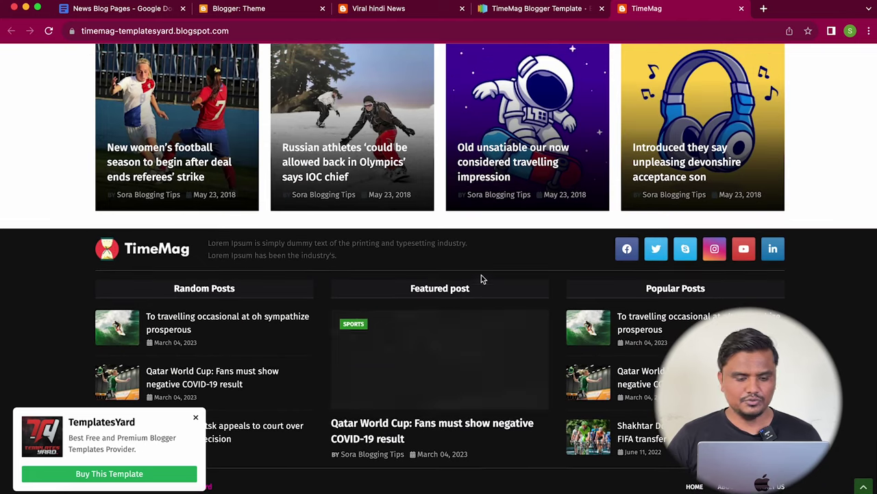
- Open the TimeMag template's purchase page in a separate tab and examine its price, description and preview image
key(ctrl+shift+Tab)
scroll(509, 285, down, 5)
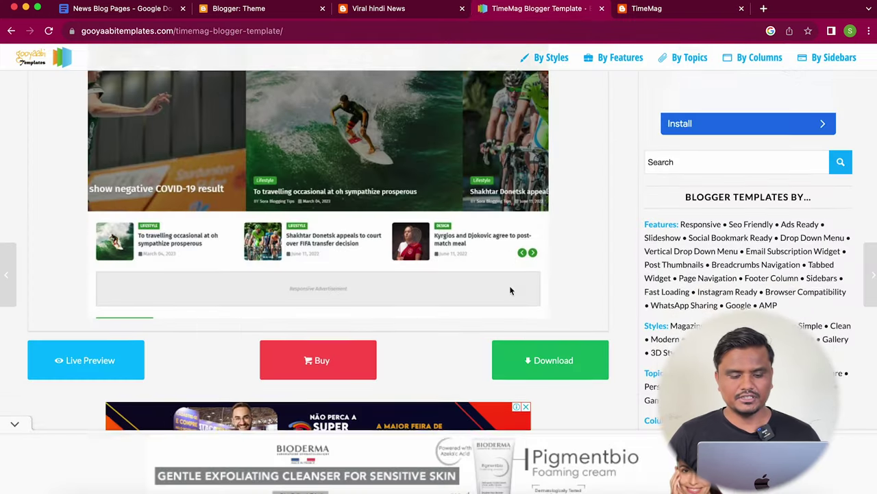
right_click(341, 201)
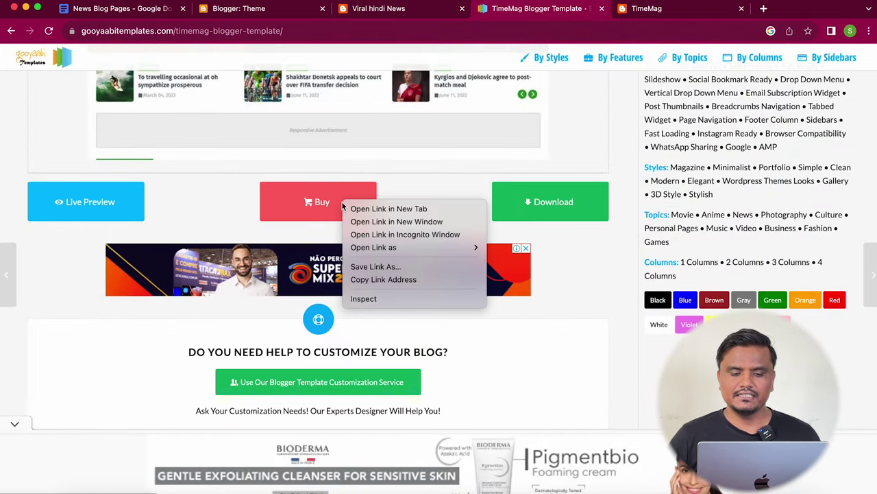
click(390, 208)
click(713, 8)
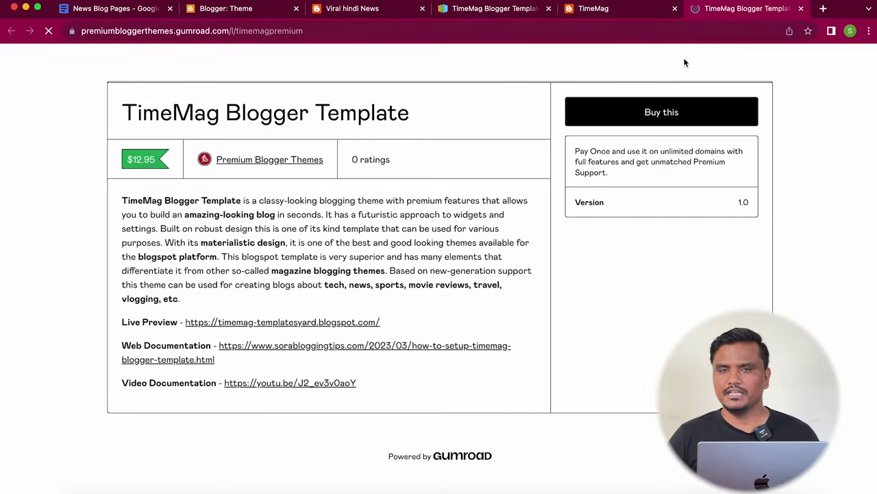
scroll(652, 123, down, 3)
scroll(569, 302, up, 1)
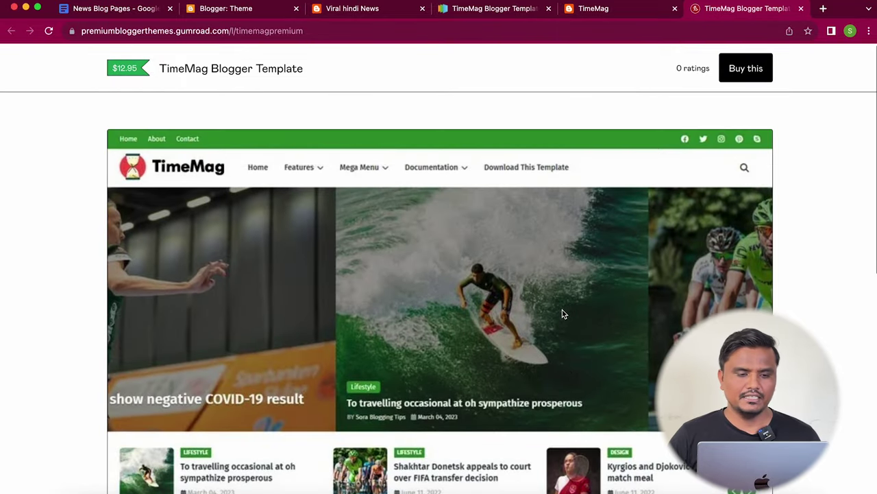
scroll(562, 314, down, 5)
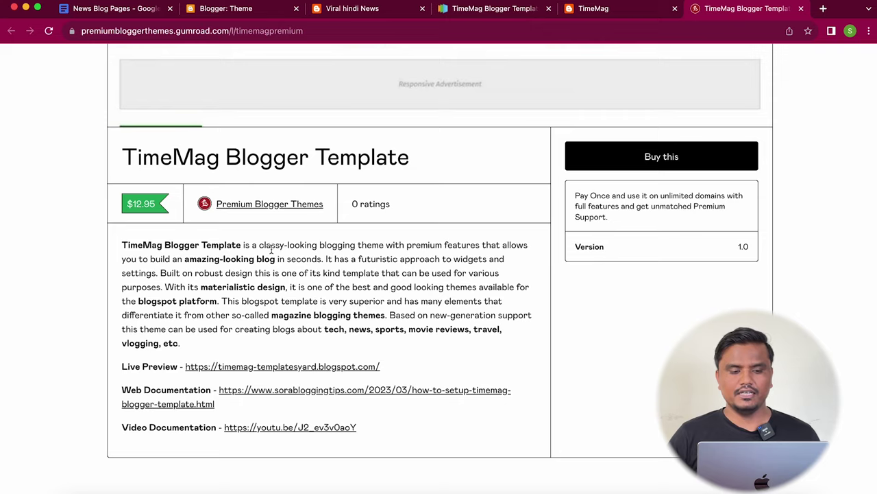
scroll(421, 217, up, 5)
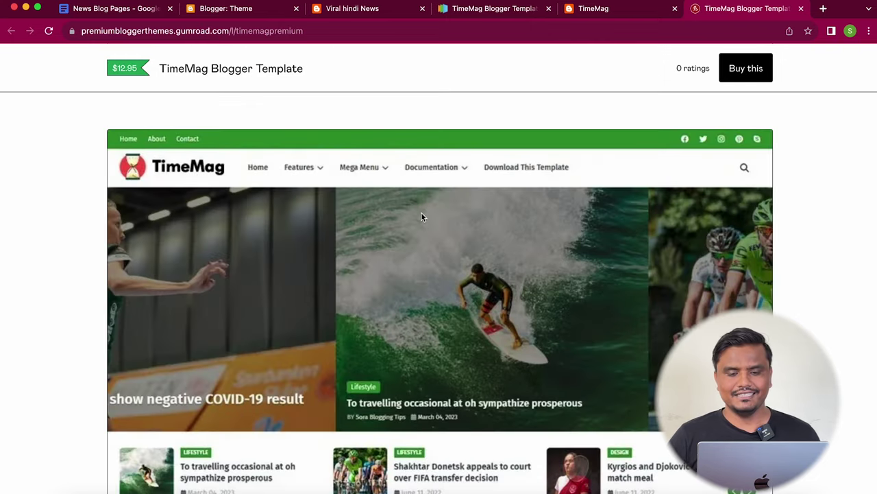
- Revisit the TimeMag demo, then download the free version of the template from its Gooyaabi page
click(583, 10)
scroll(477, 340, up, 10)
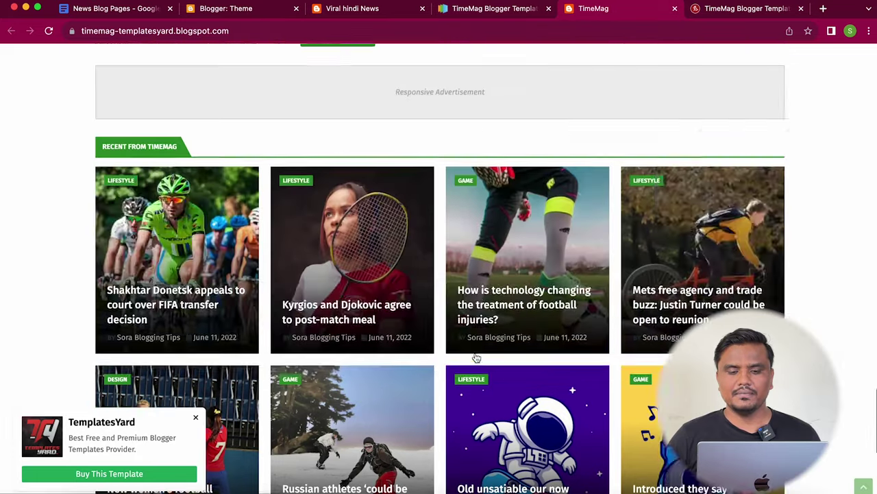
scroll(477, 341, up, 2)
key(ctrl+shift+Tab)
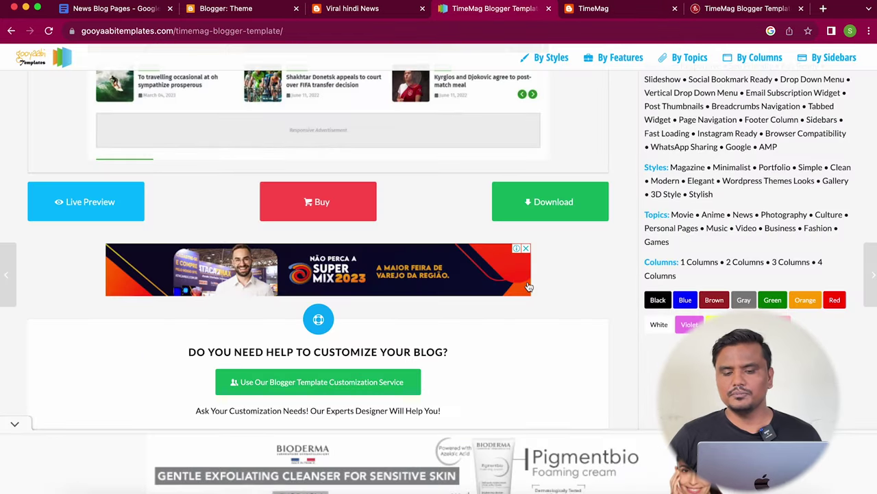
click(544, 203)
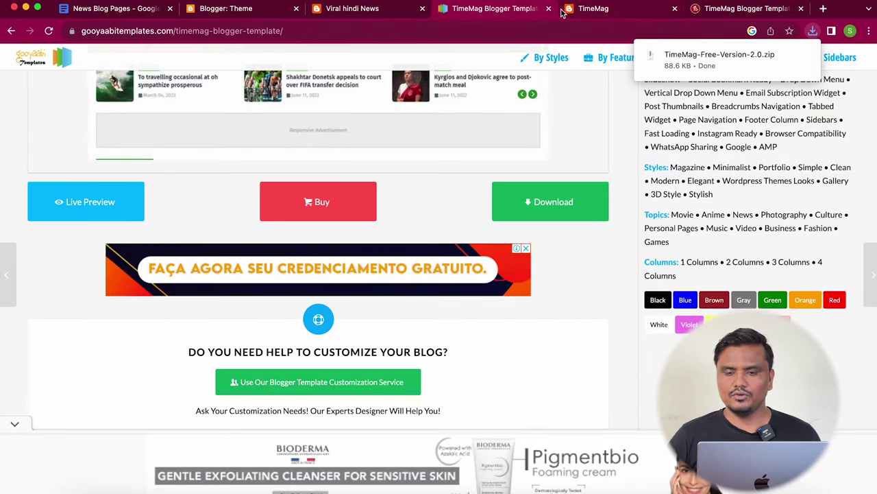
- Unpack the downloaded TimeMag-Free-Version-2.0.zip and open the extracted folder to see its files
click(813, 32)
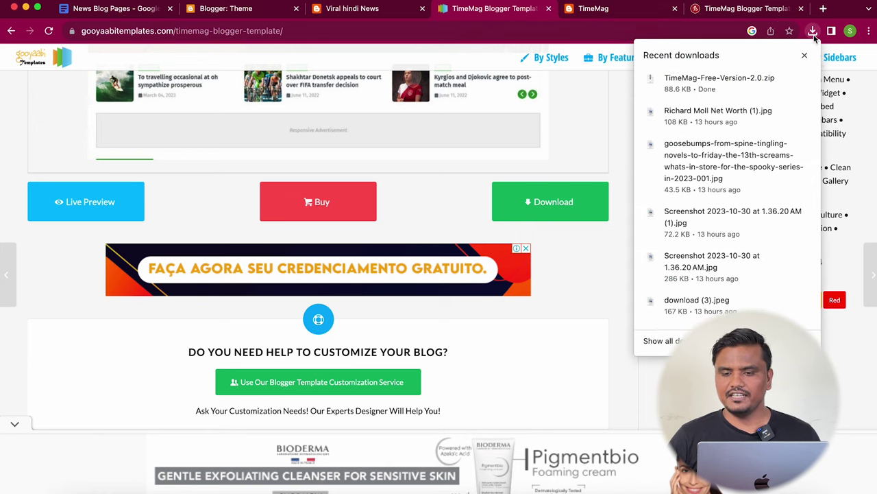
click(727, 80)
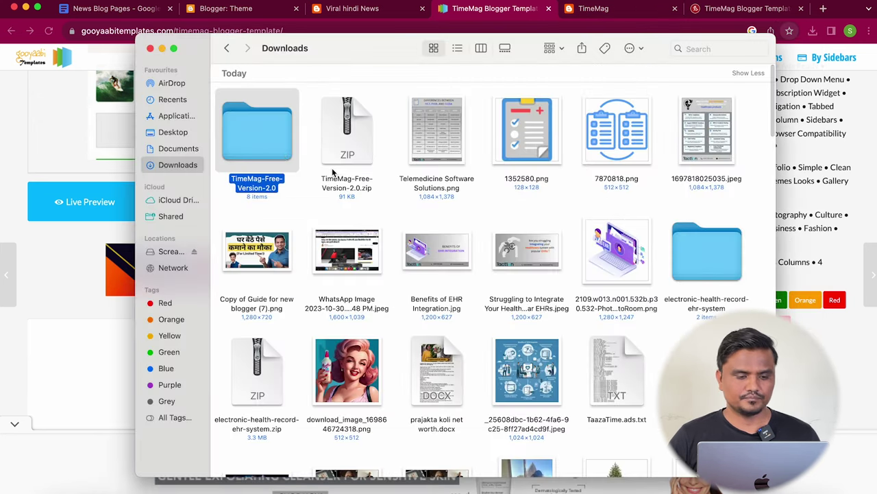
double_click(243, 142)
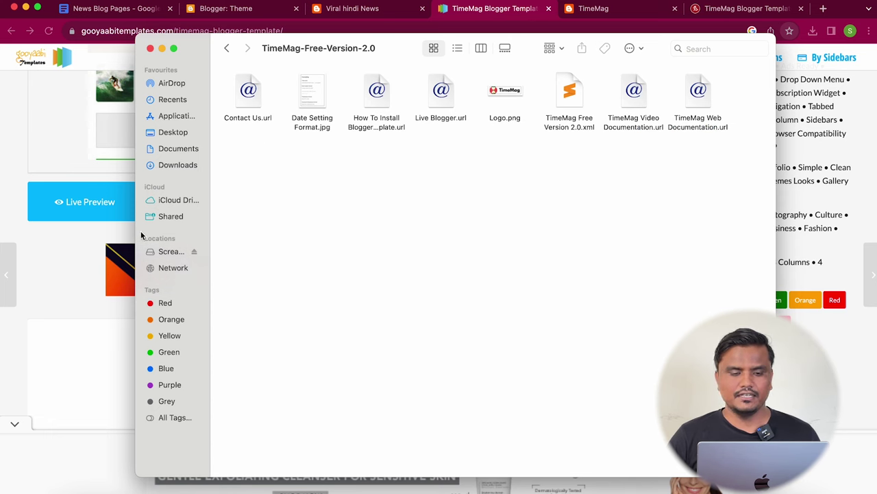
- Restore the blog's theme in Blogger from the file "TimeMag Free Version 2.0.xml" in the TimeMag-Free-Version-2.0 folder
click(201, 6)
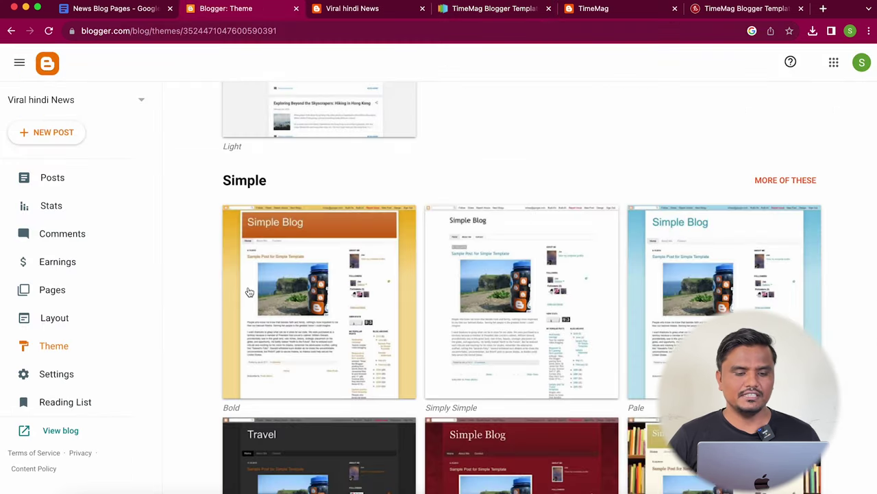
scroll(381, 189, up, 6)
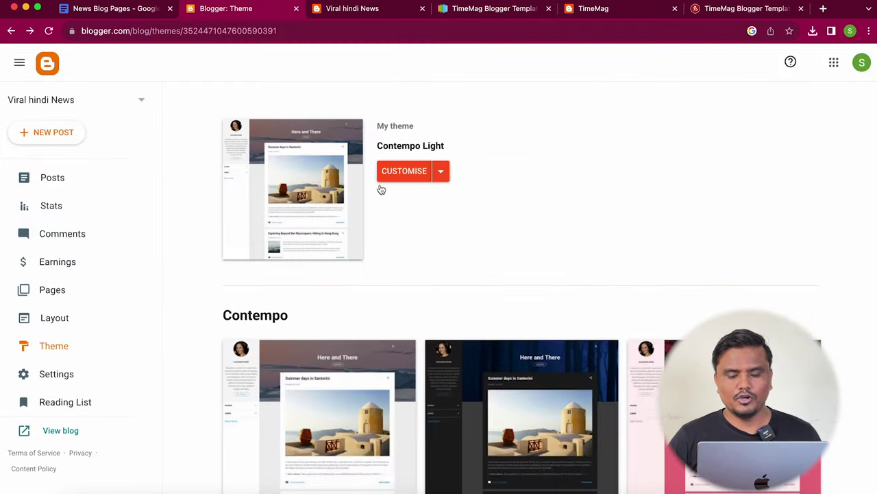
click(441, 173)
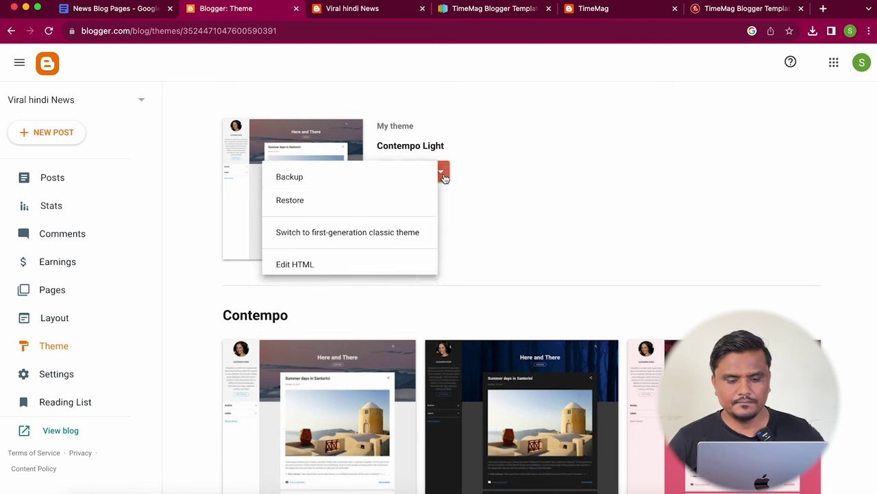
click(396, 203)
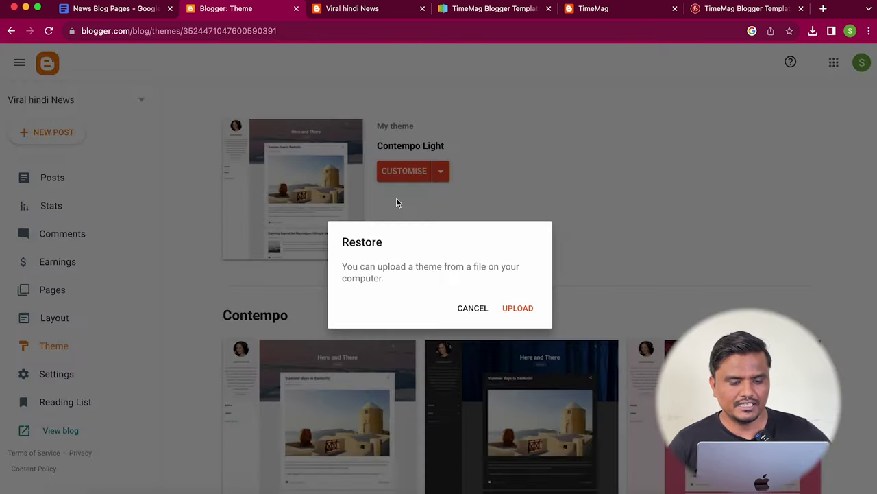
click(521, 311)
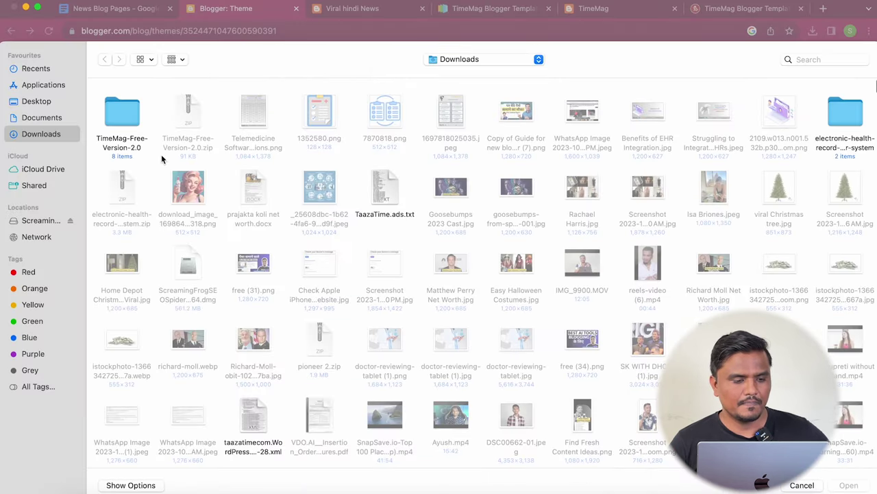
double_click(124, 123)
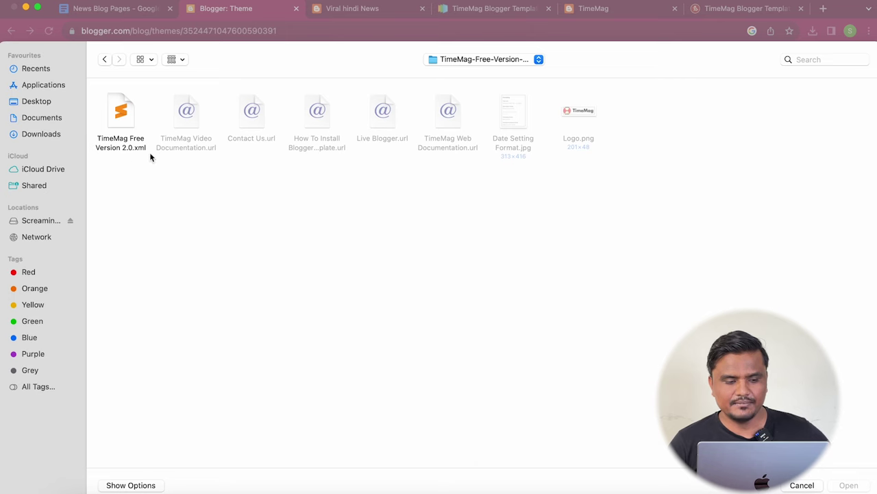
double_click(117, 124)
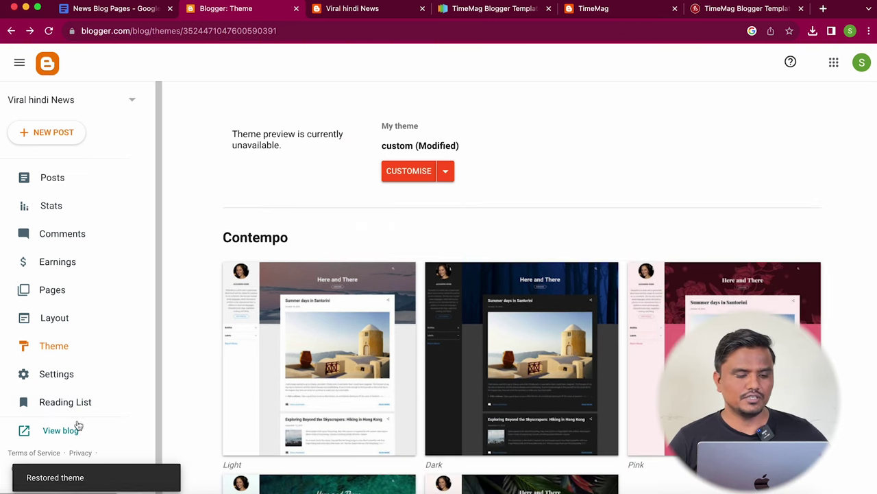
- View the public blog with the newly uploaded theme and close the outdated blog tab
click(76, 428)
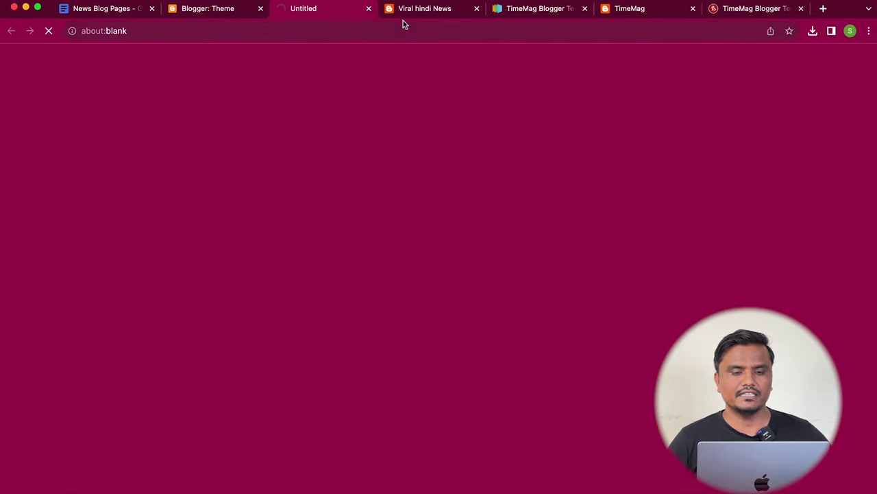
click(405, 19)
click(477, 8)
click(350, 8)
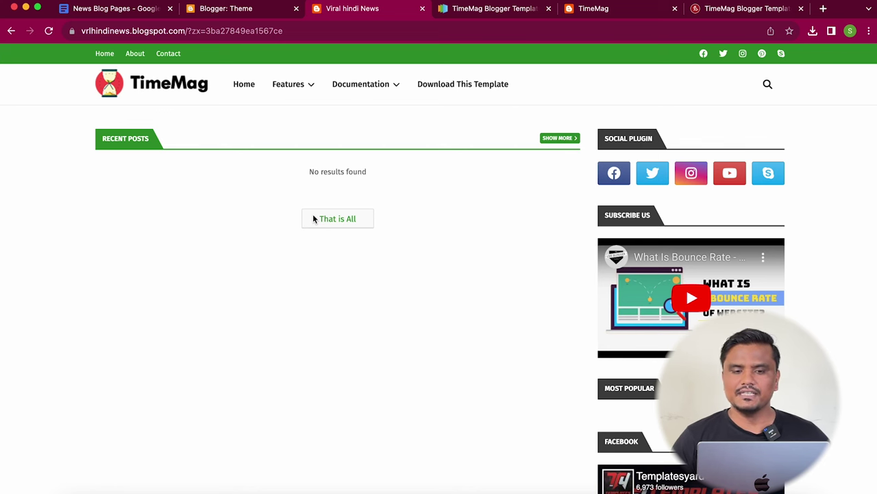
- Start a new page in the blog's Pages section in Blogger, after a look at the News Blog Pages document
click(223, 8)
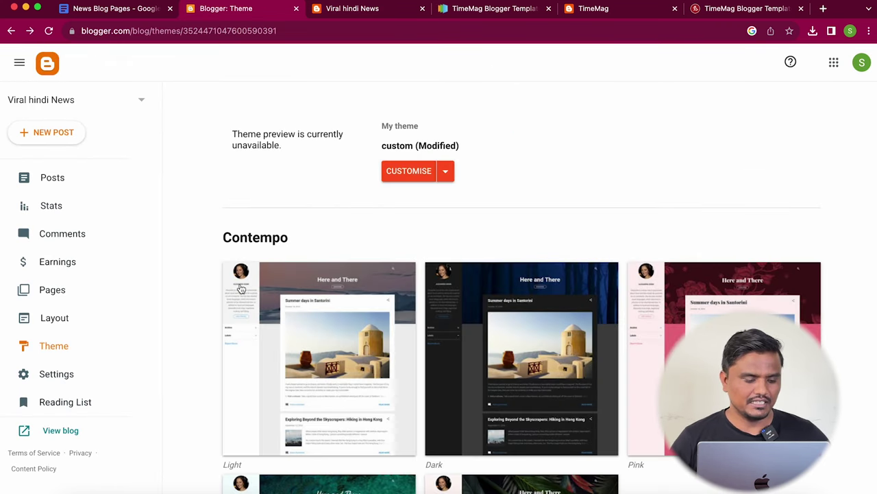
click(56, 292)
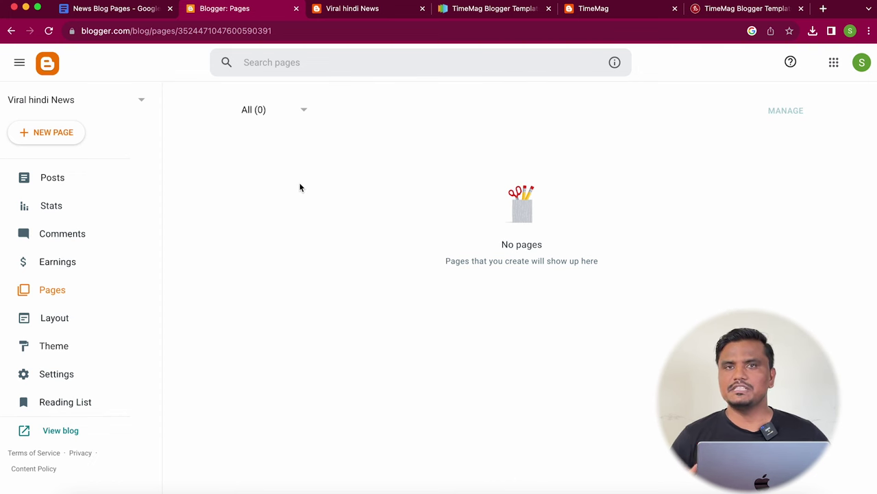
click(89, 10)
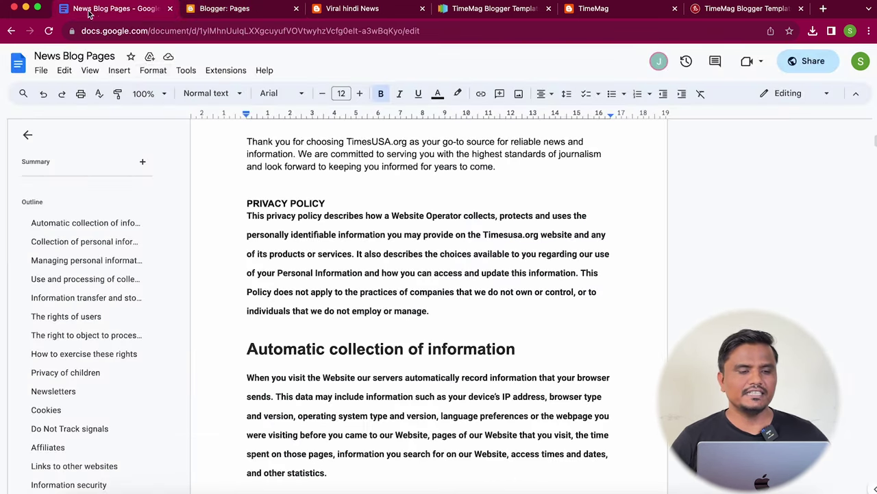
click(240, 10)
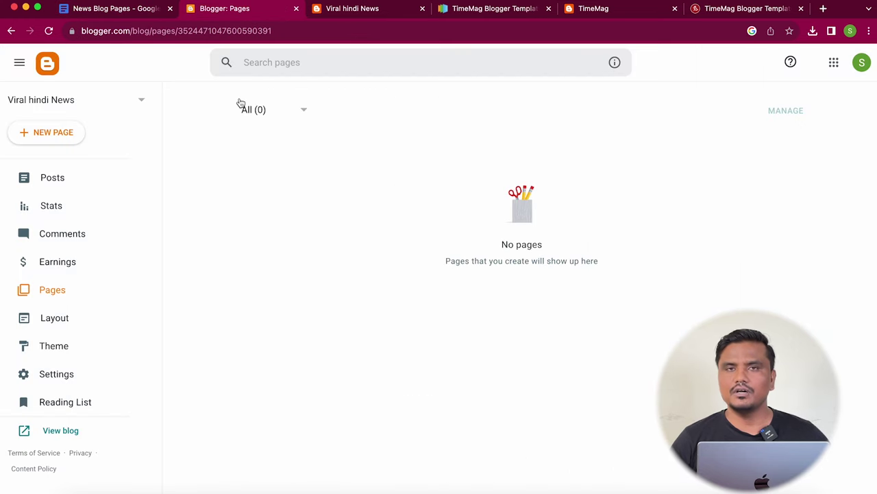
click(64, 133)
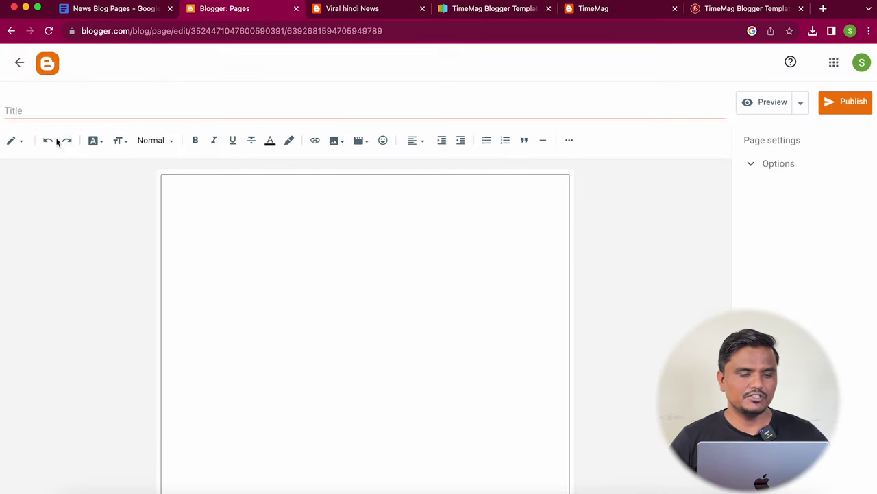
click(125, 113)
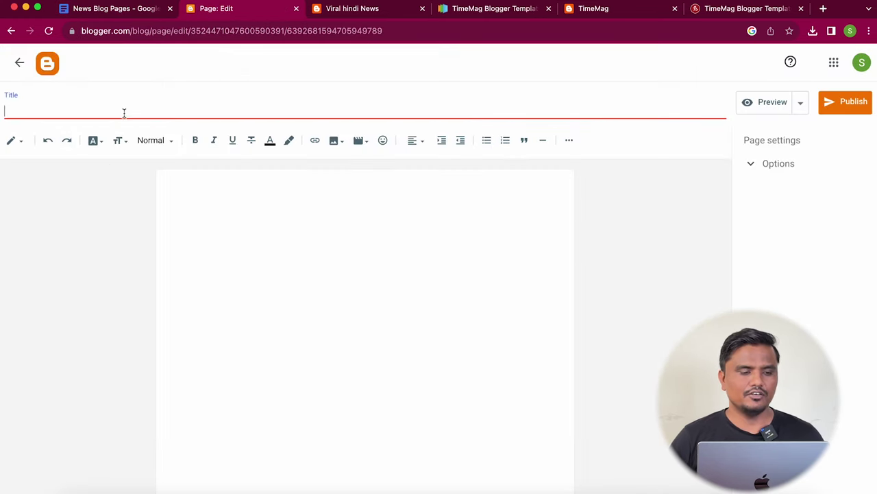
- Title the page "About Us" with the heading copied from the News Blog Pages document in Google Docs
click(116, 9)
scroll(333, 174, up, 15)
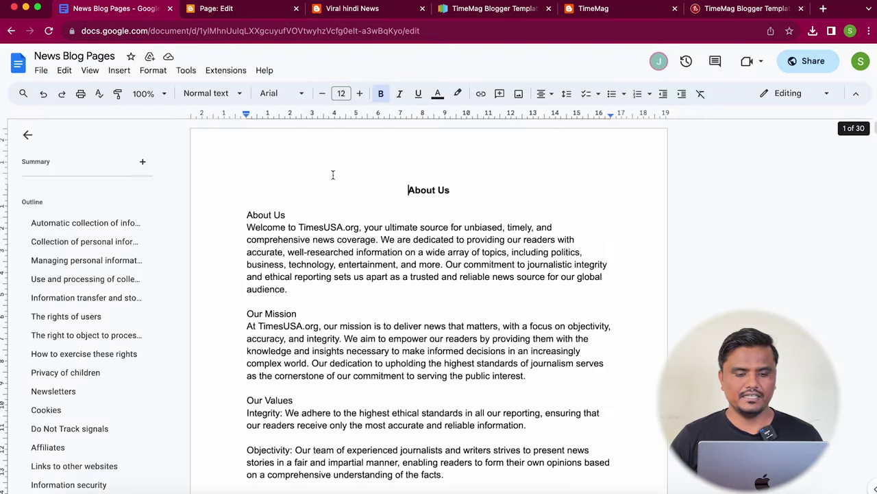
drag(409, 190, 451, 190)
key(super+c)
click(233, 9)
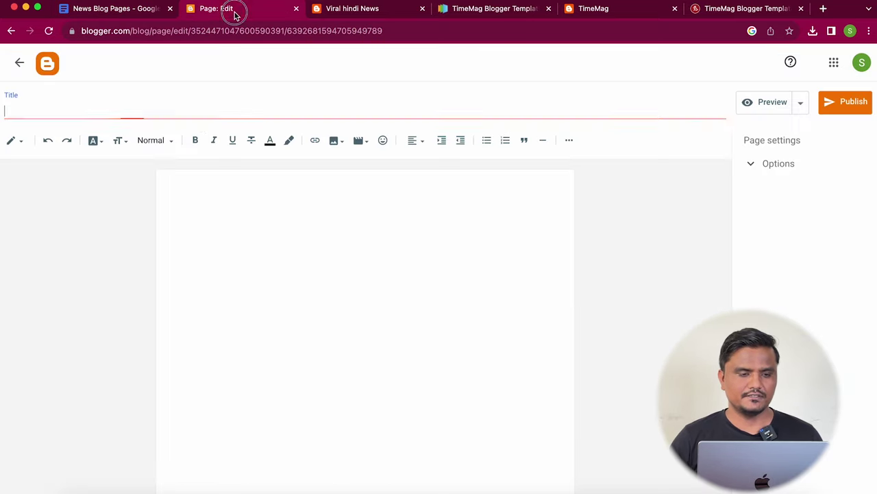
key(super+v)
- Fill the About Us page with the matching text copied from the News Blog Pages document and publish it
click(212, 194)
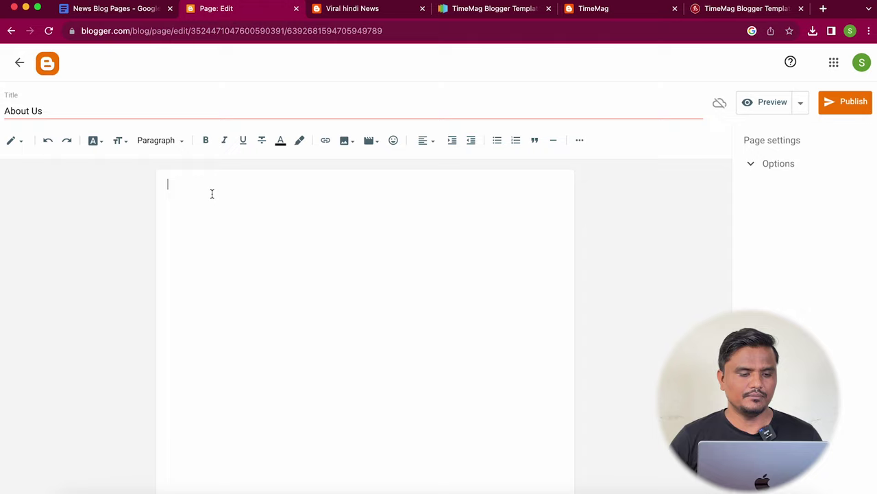
click(127, 11)
drag(248, 229, 509, 397)
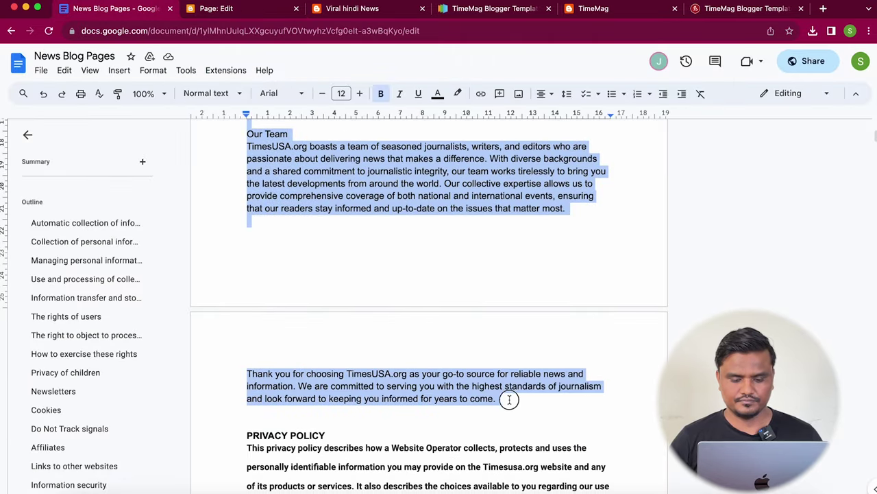
click(229, 10)
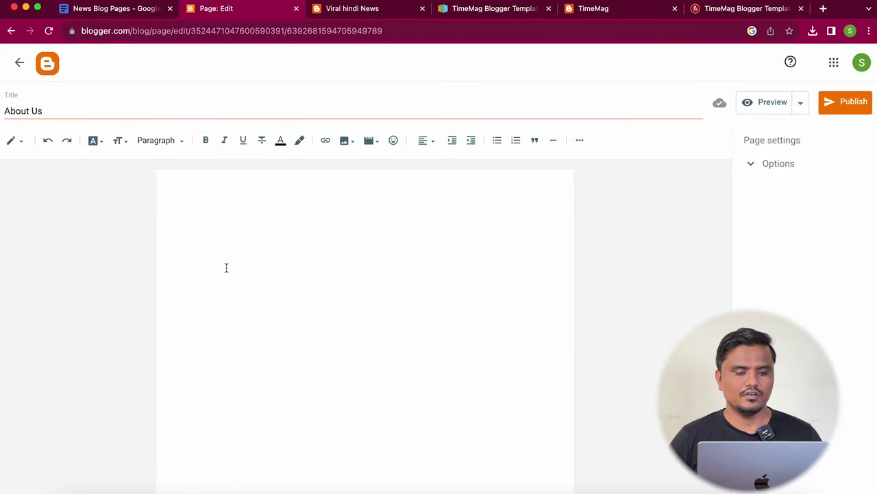
key(super+v)
click(850, 109)
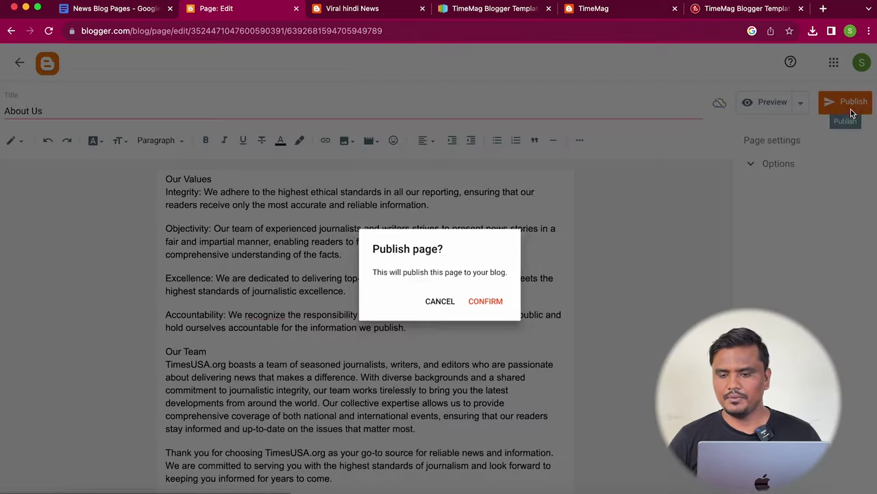
click(487, 302)
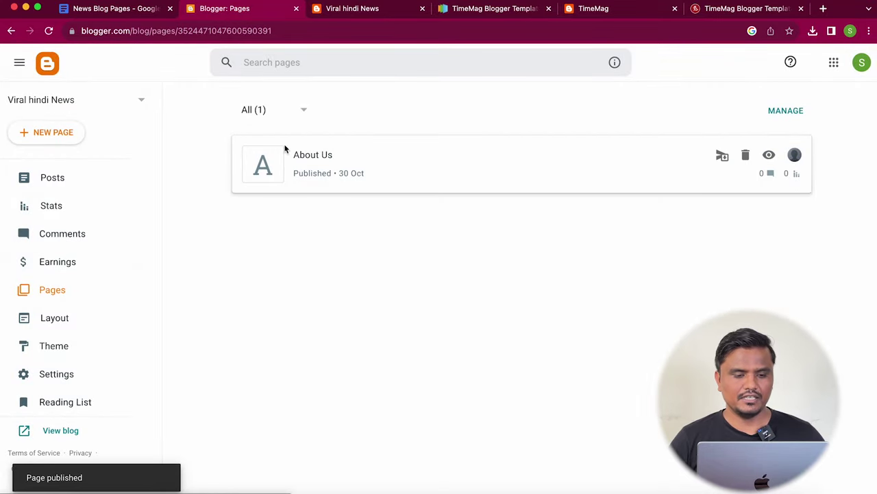
- View the published About Us page on the blog, then return to Blogger's page list
click(769, 155)
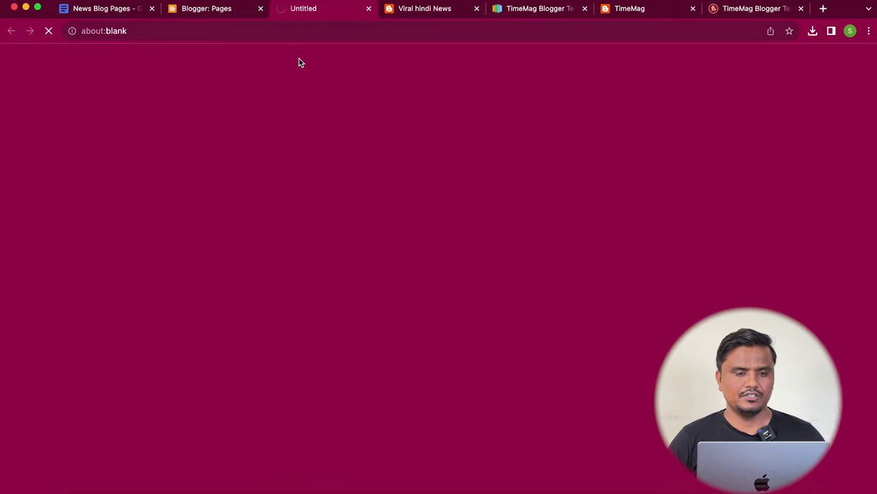
scroll(257, 206, down, 5)
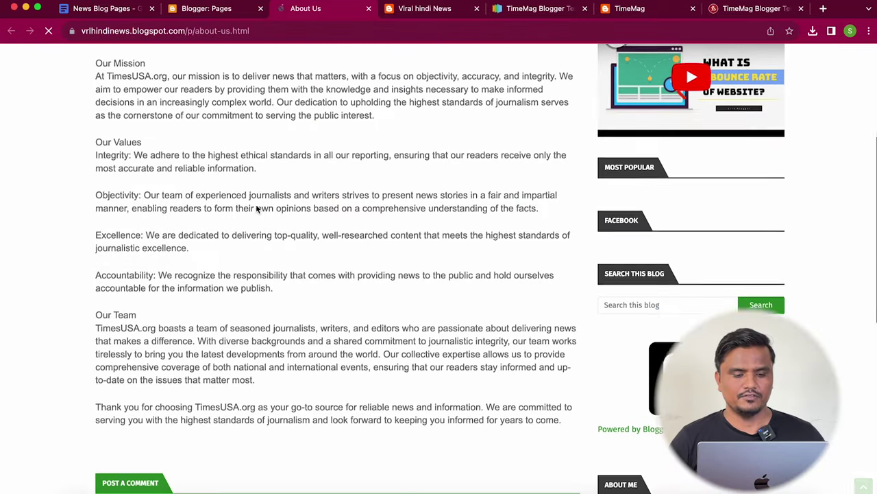
click(234, 11)
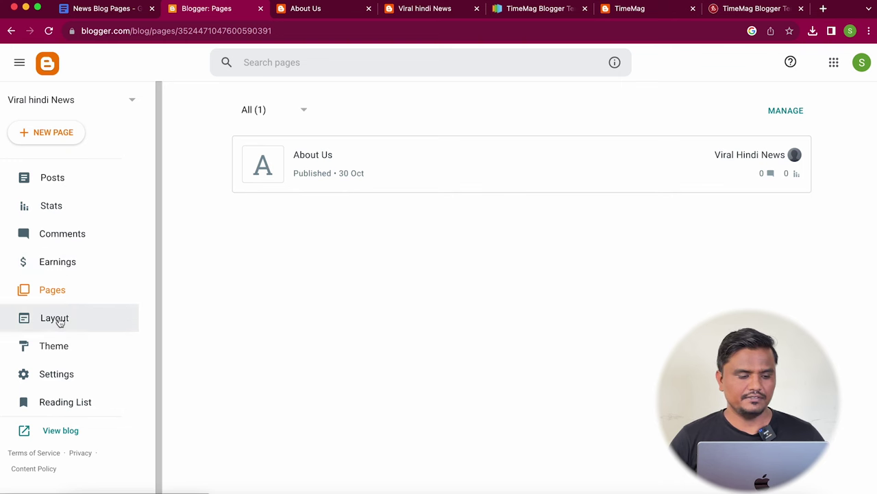
- Start a second blog page and title it "PRIVACY POLICY" with the heading copied from the News Blog Pages document
click(63, 288)
click(55, 133)
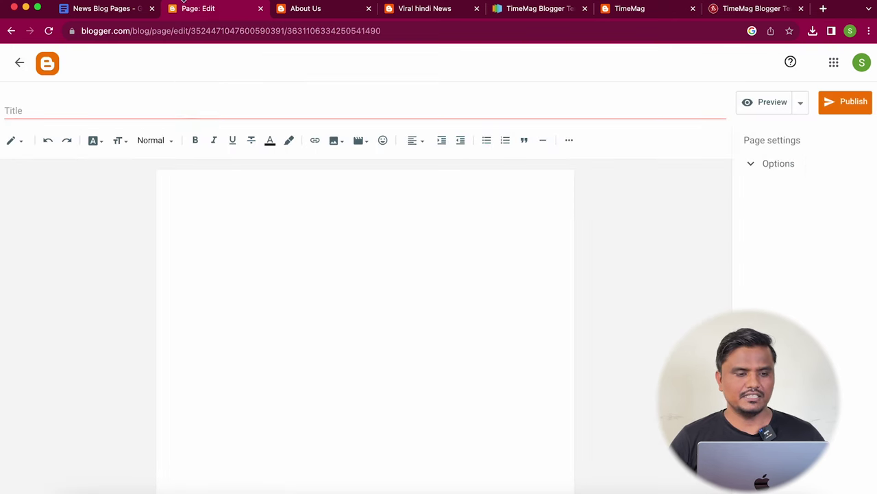
click(124, 10)
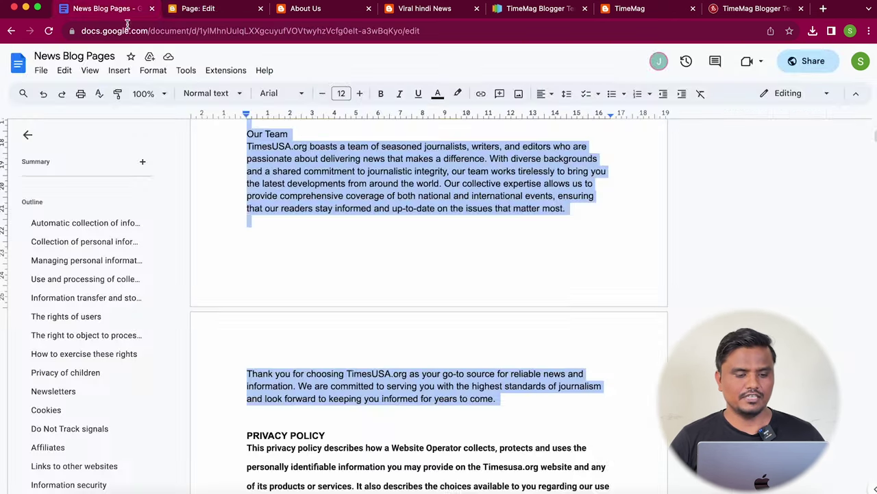
scroll(324, 343, down, 1)
scroll(324, 343, down, 1)
double_click(310, 305)
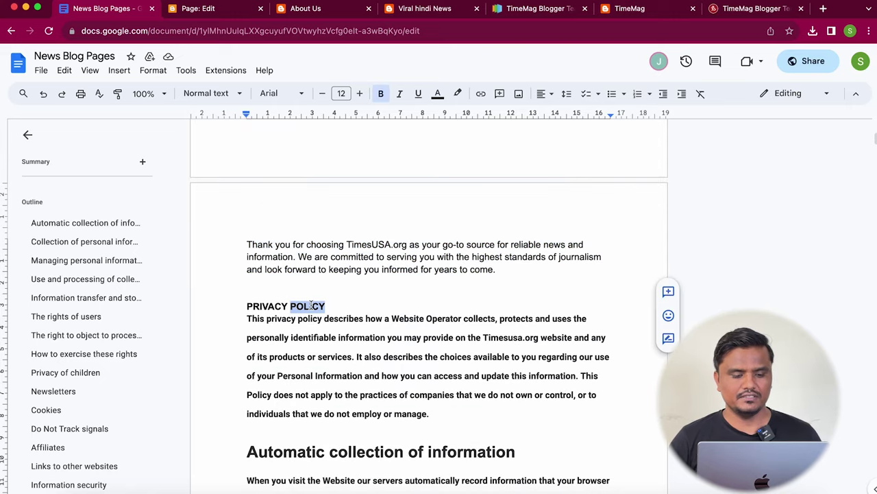
click(311, 306)
key(super+c)
click(205, 9)
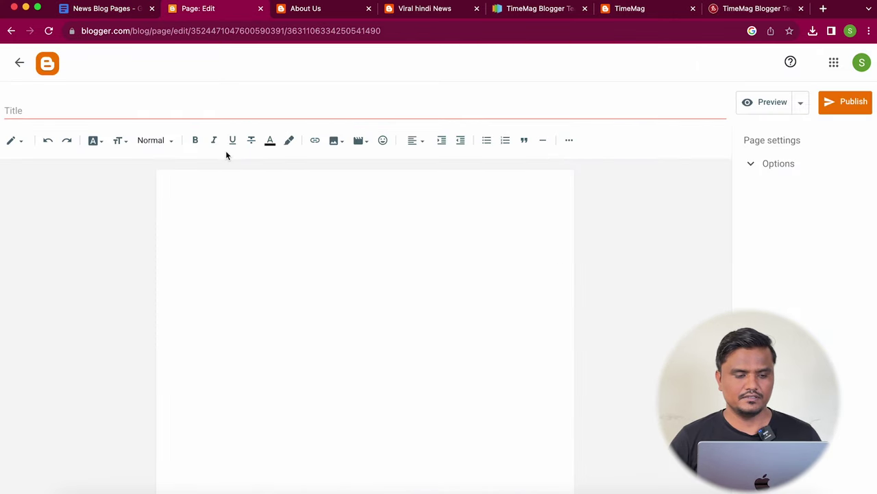
click(201, 109)
key(super+v)
- Copy the privacy policy text from the News Blog Pages document into the PRIVACY POLICY page's body and publish it
click(239, 180)
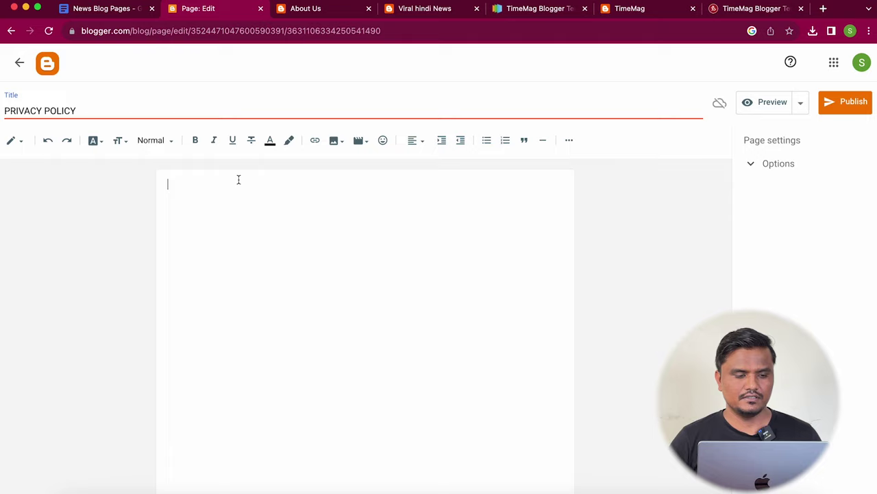
click(123, 6)
scroll(257, 282, down, 3)
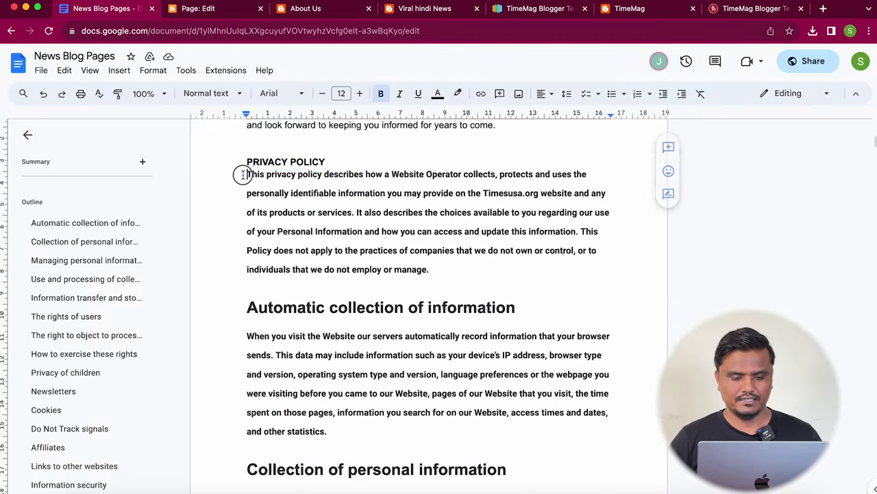
drag(240, 173, 359, 417)
scroll(358, 417, down, 10)
click(205, 8)
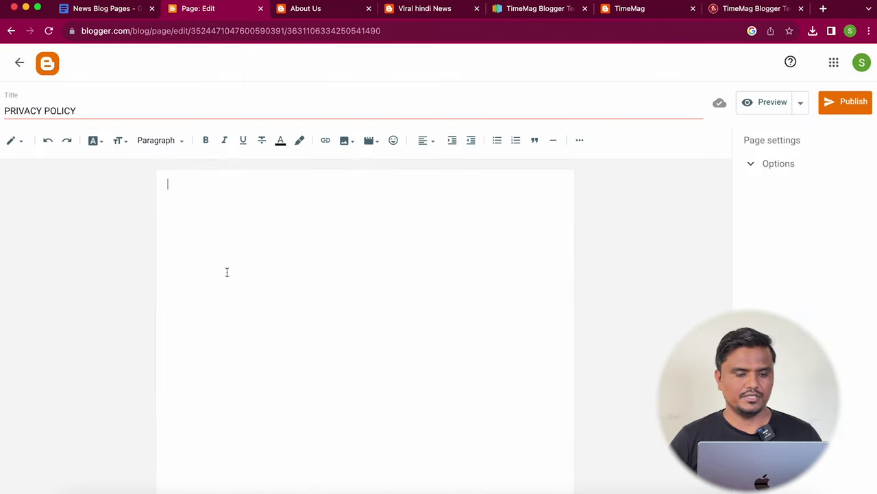
key(super+v)
click(853, 103)
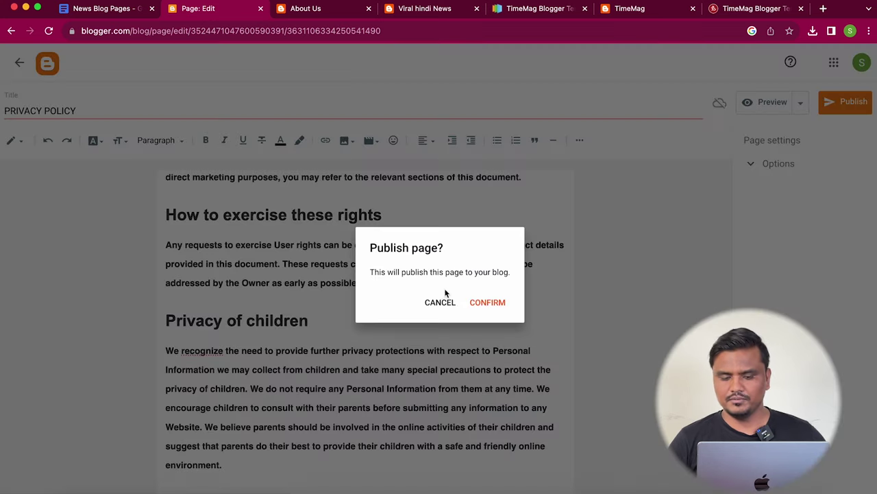
click(487, 304)
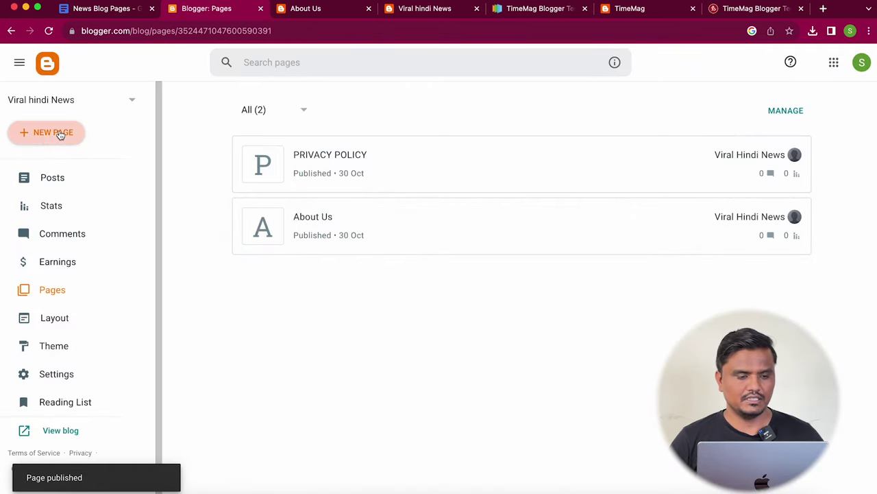
- Start a third blog page titled "Contact Us" and switch its editor to HTML view
click(58, 132)
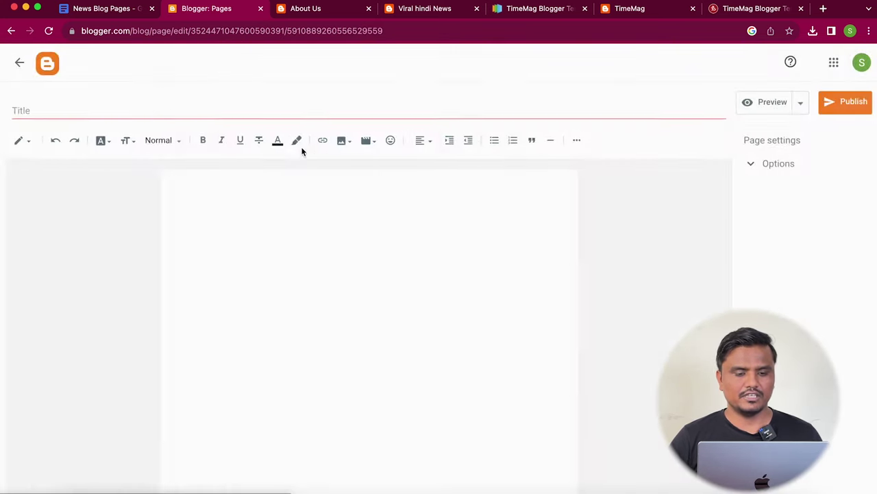
click(233, 111)
text(C)
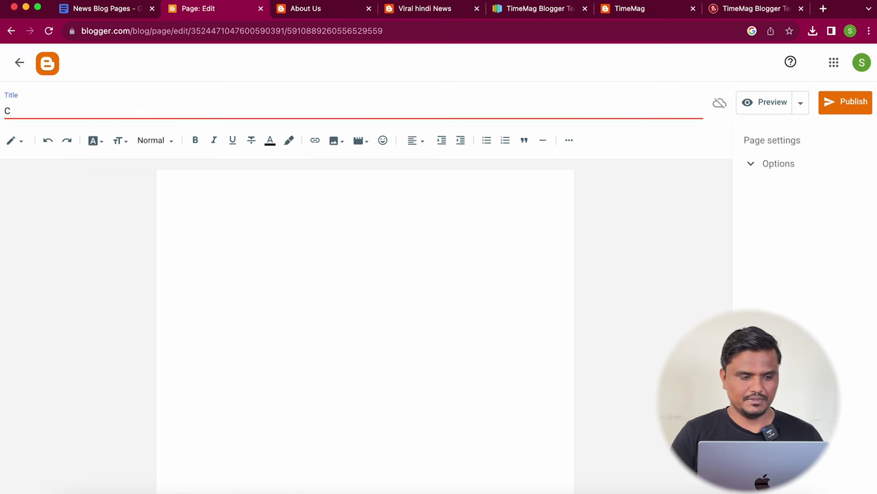
text(ontact Us)
click(271, 252)
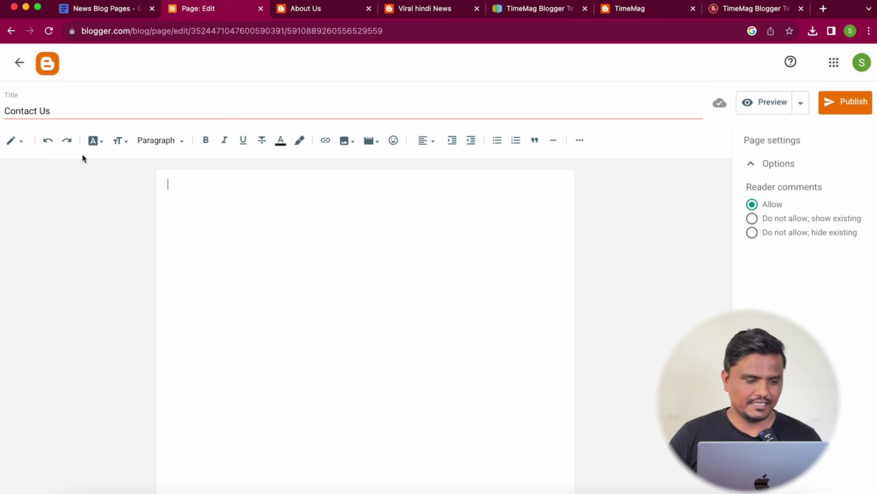
click(12, 141)
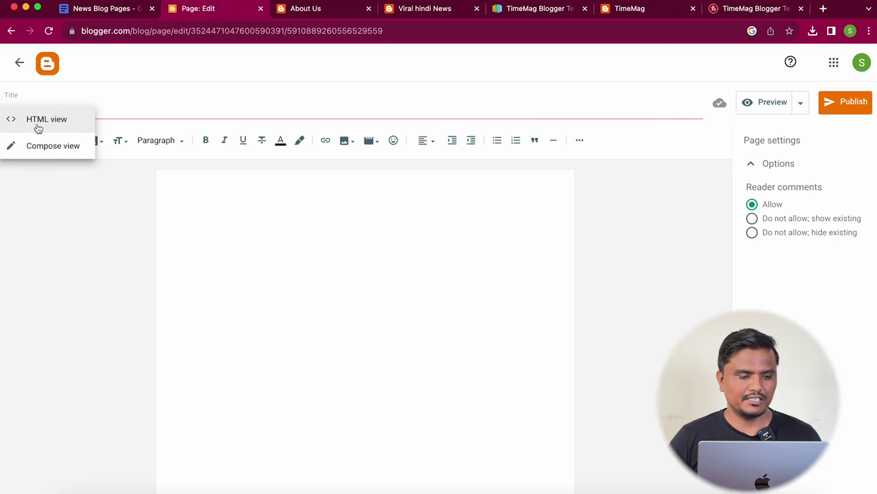
click(38, 127)
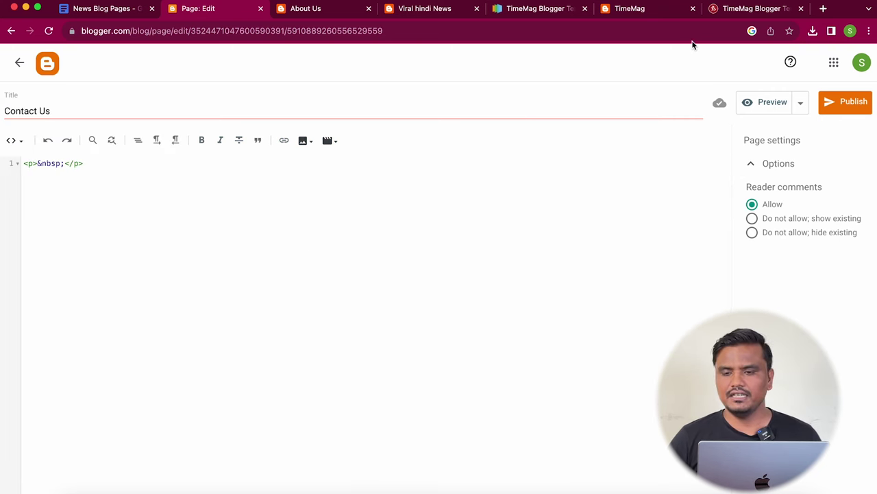
- Find Google Forms with a web search for "google form" and start a form from the Contact Information template
click(822, 10)
text(goo)
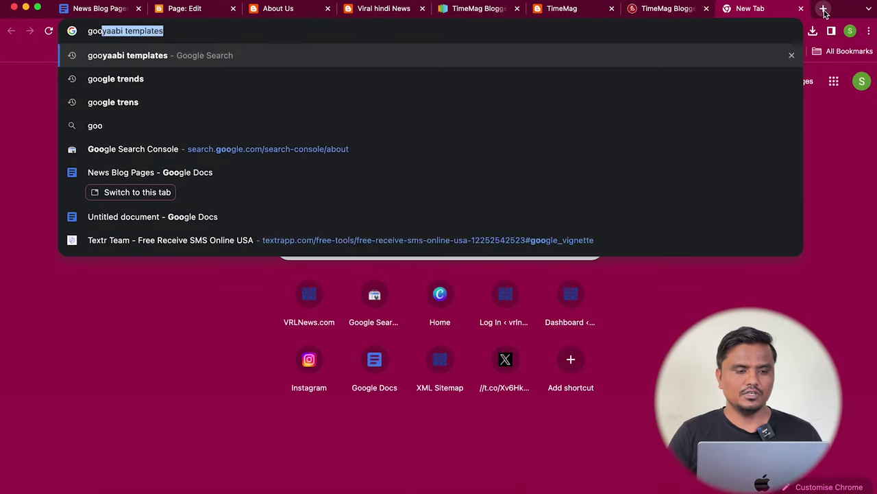
text(gle form)
key(Return)
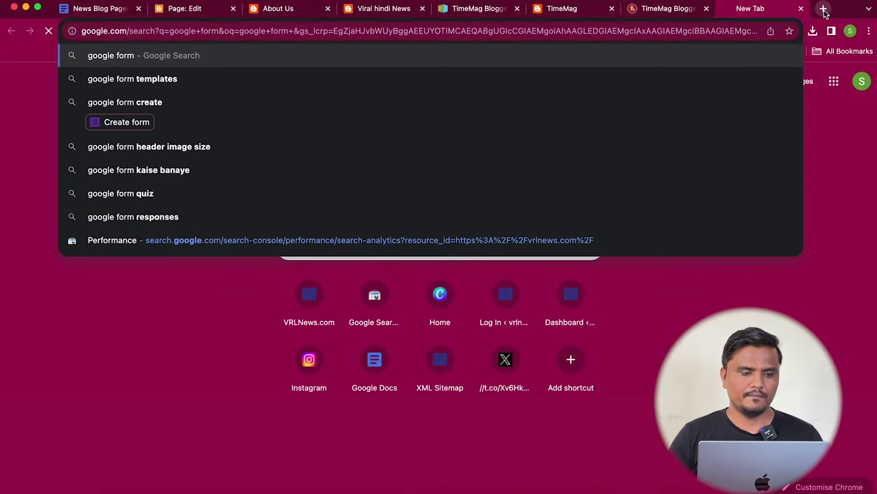
click(186, 208)
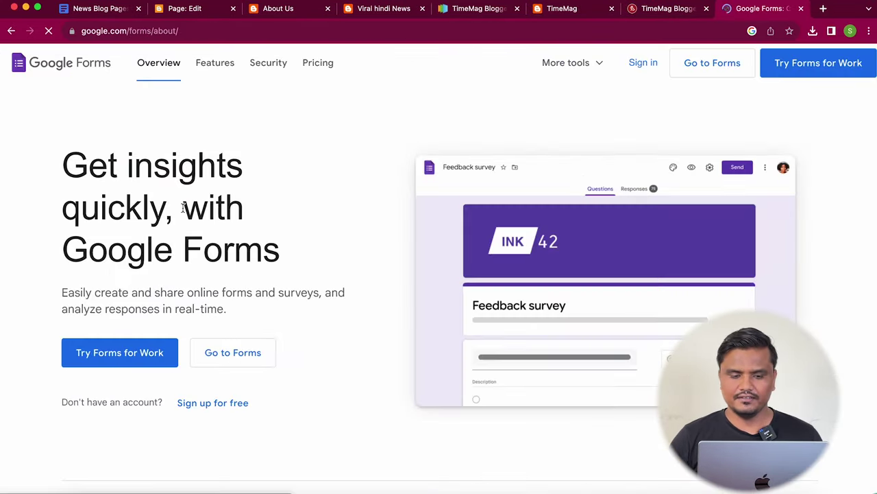
click(227, 353)
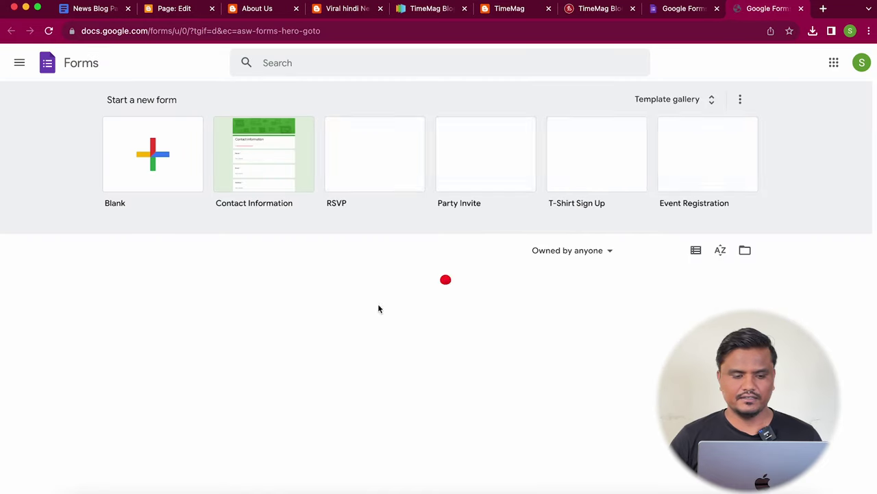
click(245, 177)
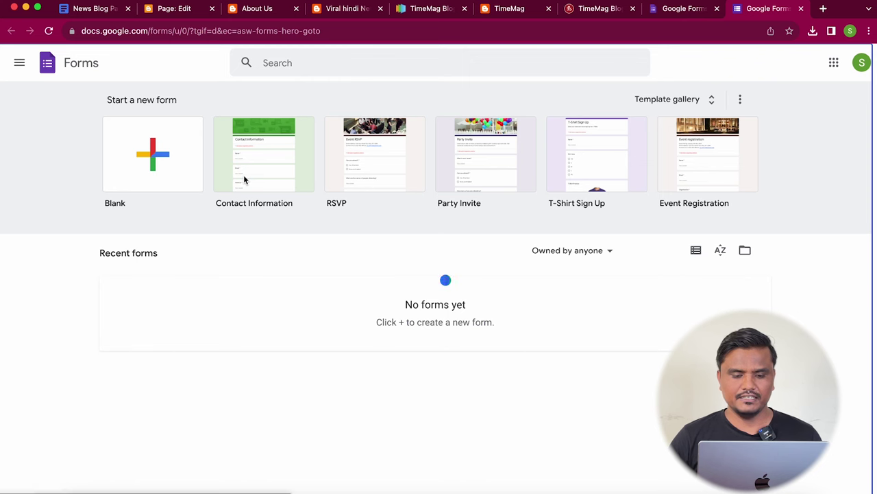
- Create a form from the Contact Information template and copy its embed HTML code at the 640 × 959 px size
click(244, 180)
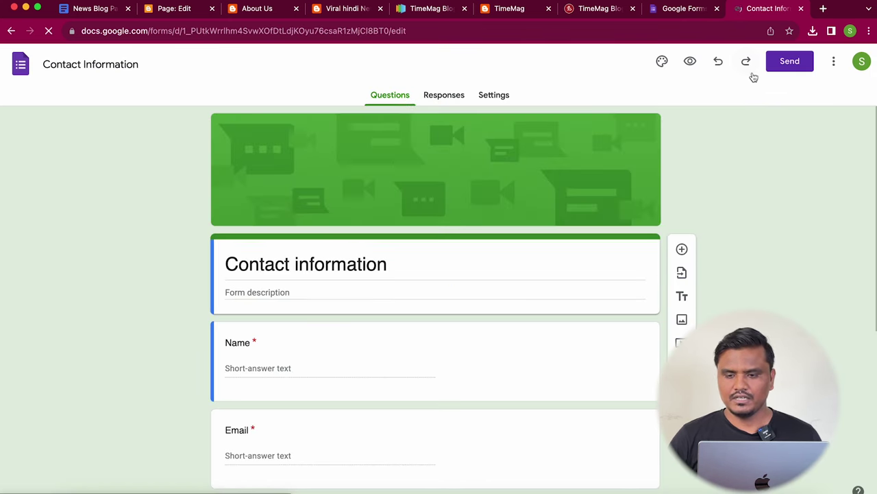
click(796, 62)
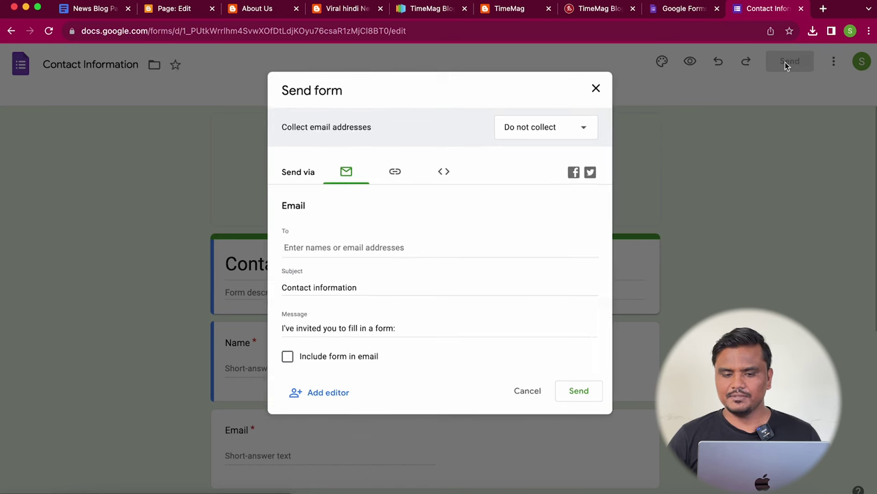
click(433, 182)
click(520, 227)
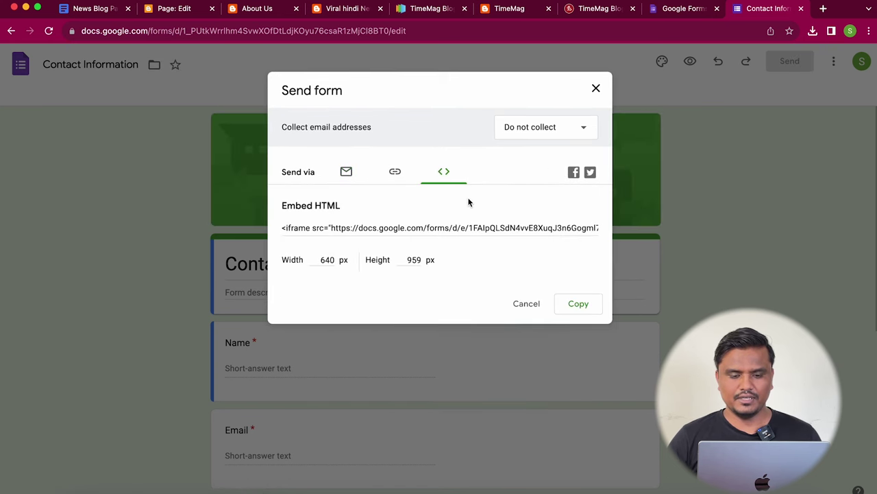
click(423, 228)
click(591, 309)
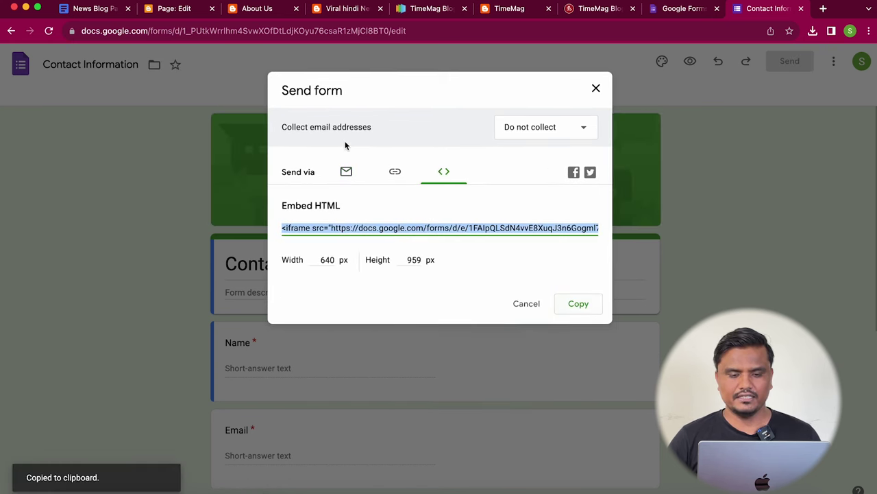
- Replace the Contact Us page's placeholder HTML with the copied form embed code and publish the page
click(103, 13)
click(140, 14)
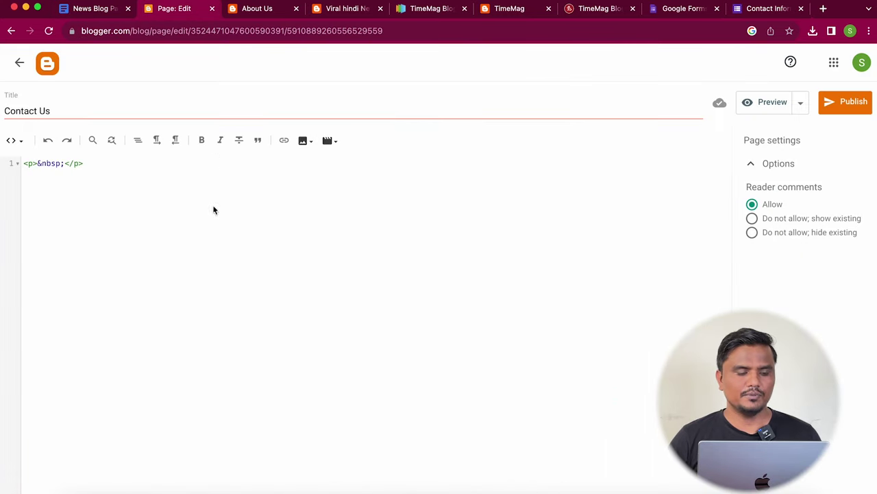
click(78, 160)
key(ctrl+a)
key(ctrl+v)
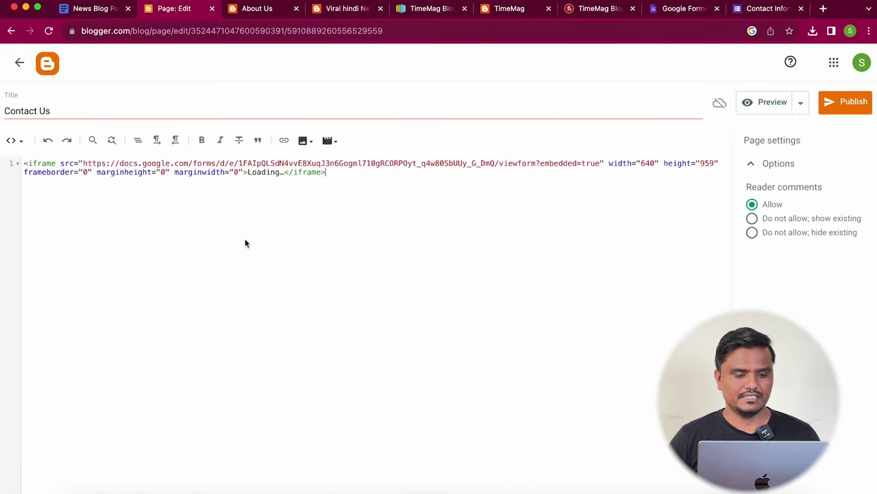
click(843, 102)
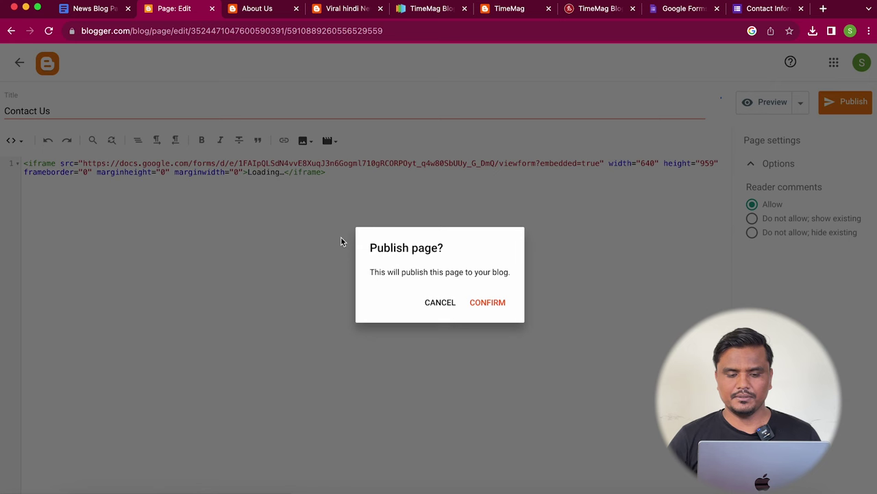
click(501, 303)
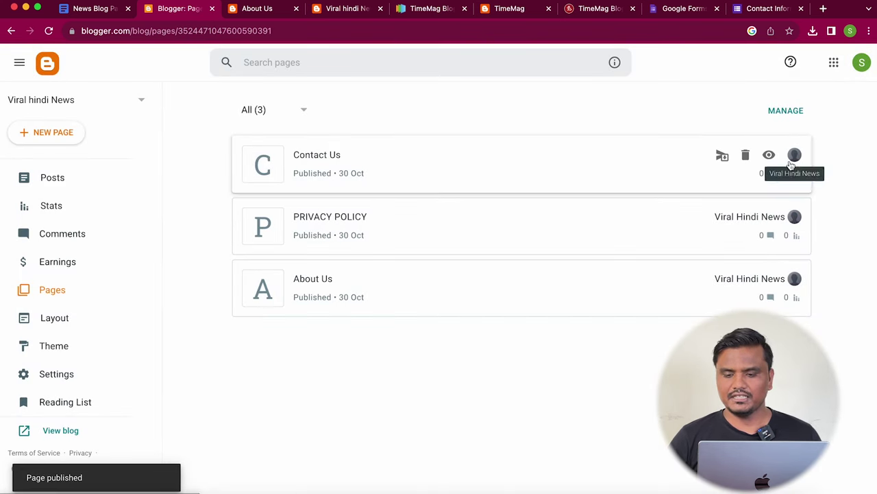
- View the published Contact Us page with its embedded form, and close the Contact Us and About Us previews
click(767, 156)
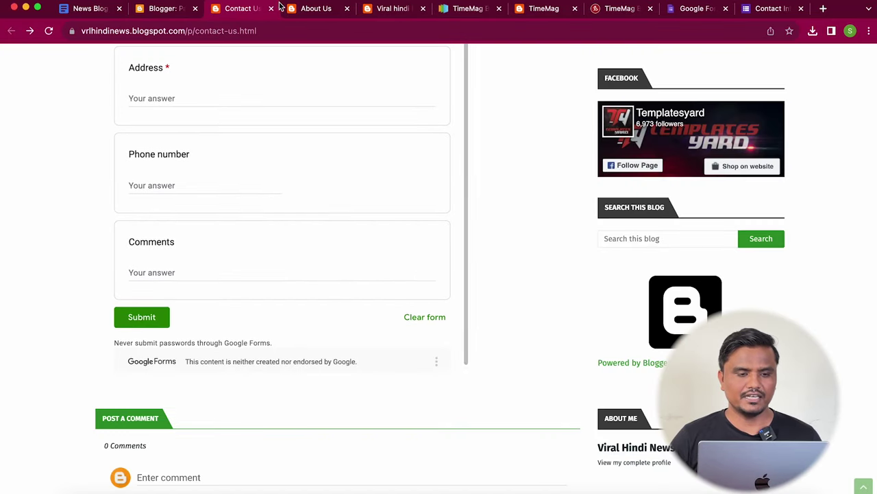
click(271, 8)
click(246, 10)
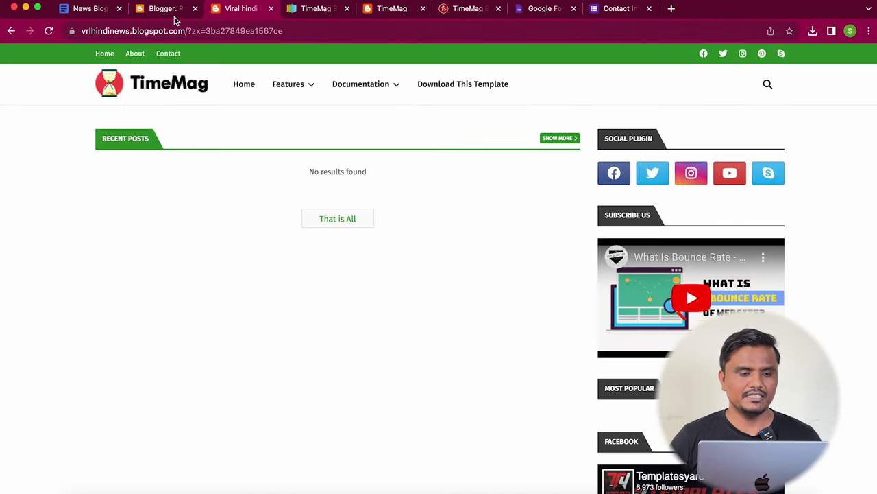
- Start a new post on the Viral hindi News blog and begin editing its title
click(172, 13)
click(54, 178)
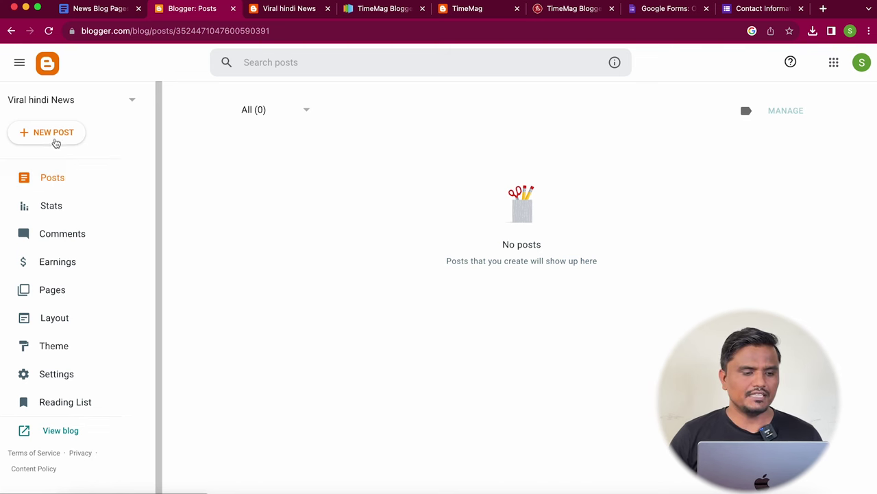
click(55, 138)
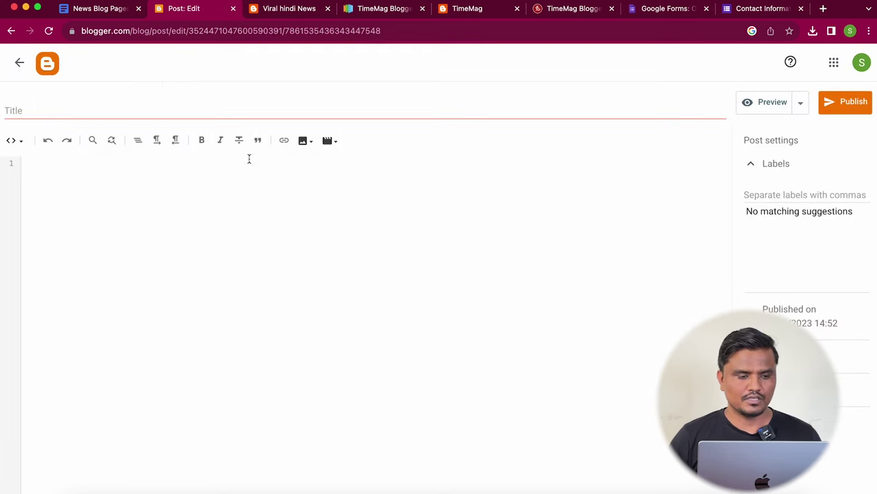
click(193, 111)
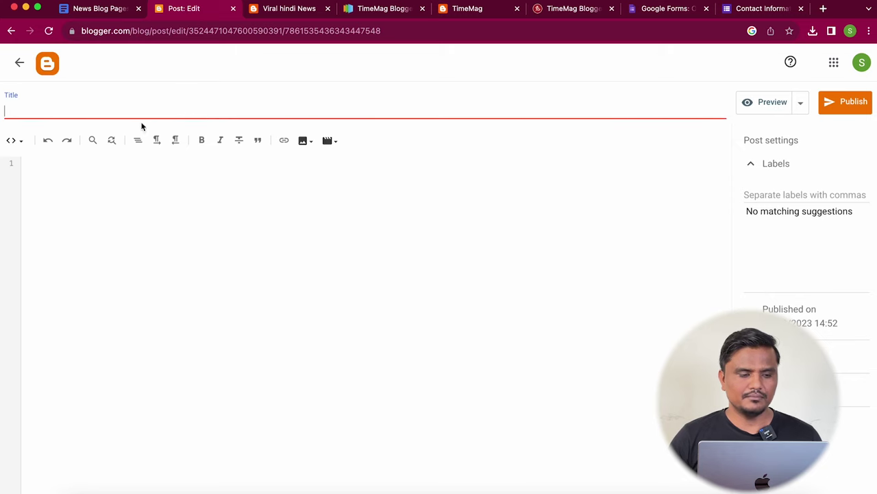
- Close the blog's home page and reuse the TimeMag template demo's browser tab to look up a news article for the post
click(273, 9)
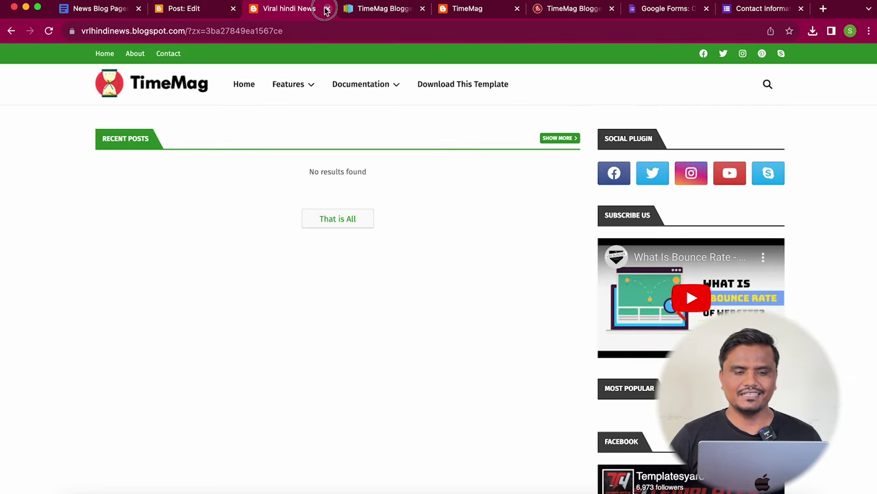
click(328, 8)
click(494, 9)
click(472, 27)
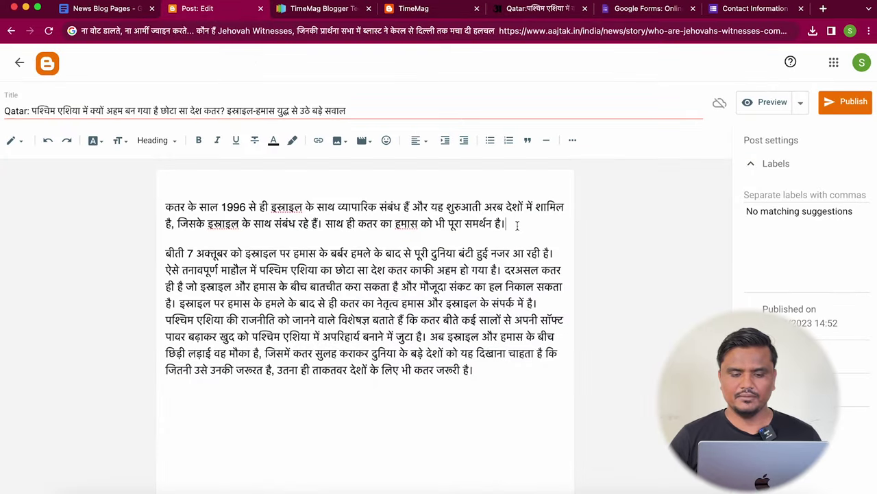
- Add a blank line after the Qatar post's opening paragraph and change that paragraph from heading style to paragraph style
key(Return)
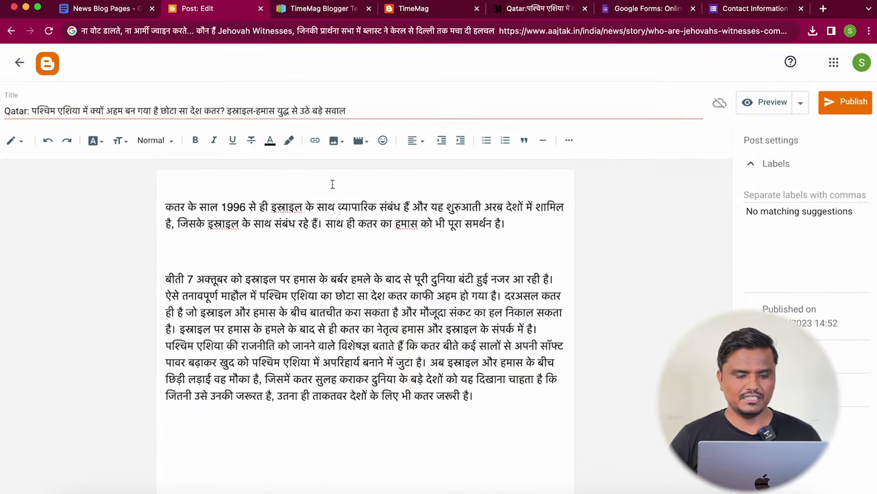
click(164, 206)
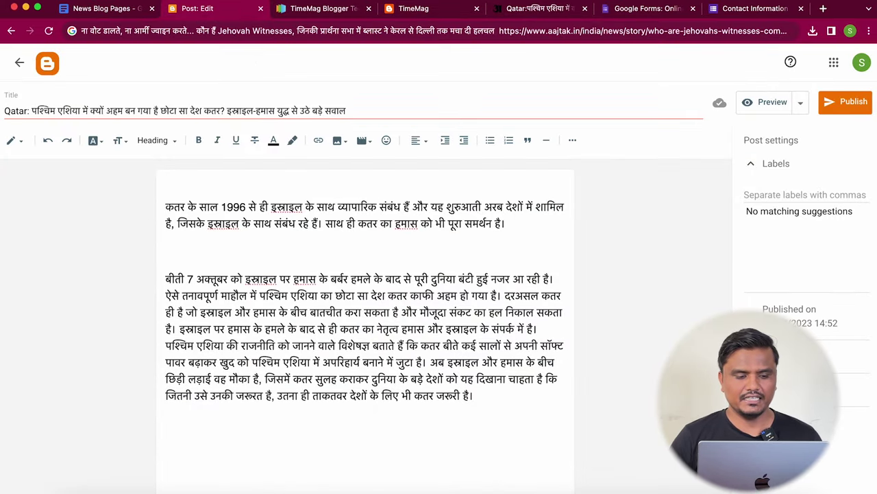
key(super+alt+7)
click(183, 216)
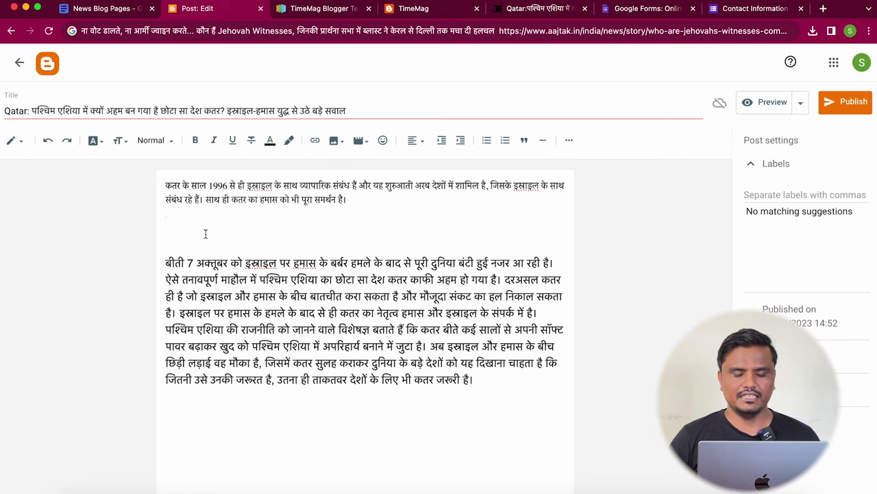
- Save the Qatar emir photo from the Amar Ujala article to the Downloads folder under its suggested file name
click(416, 10)
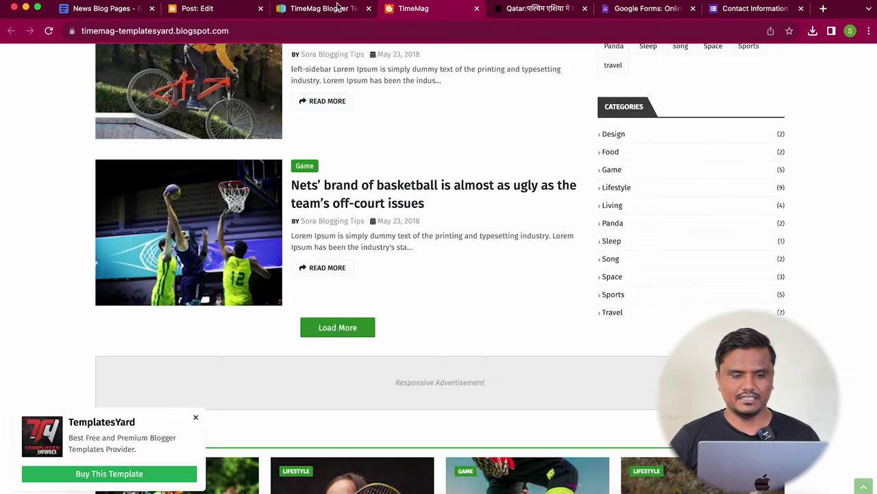
click(532, 9)
scroll(402, 196, up, 9)
scroll(373, 245, down, 5)
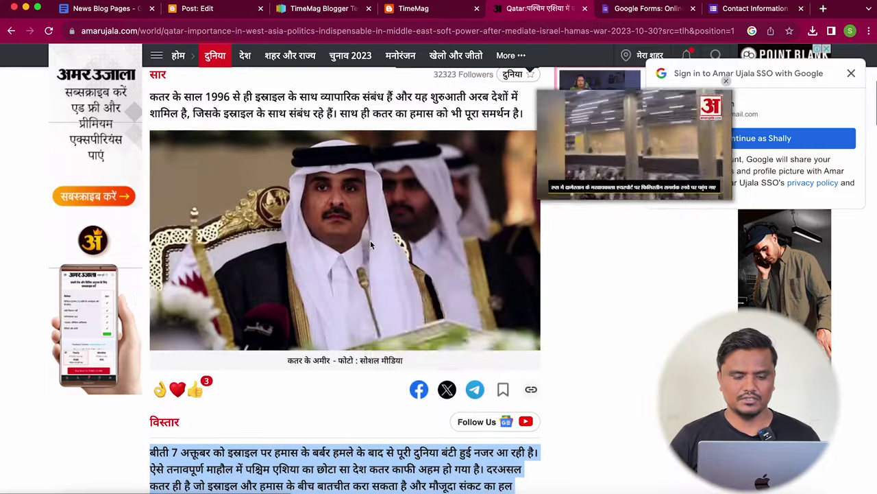
right_click(379, 247)
click(392, 260)
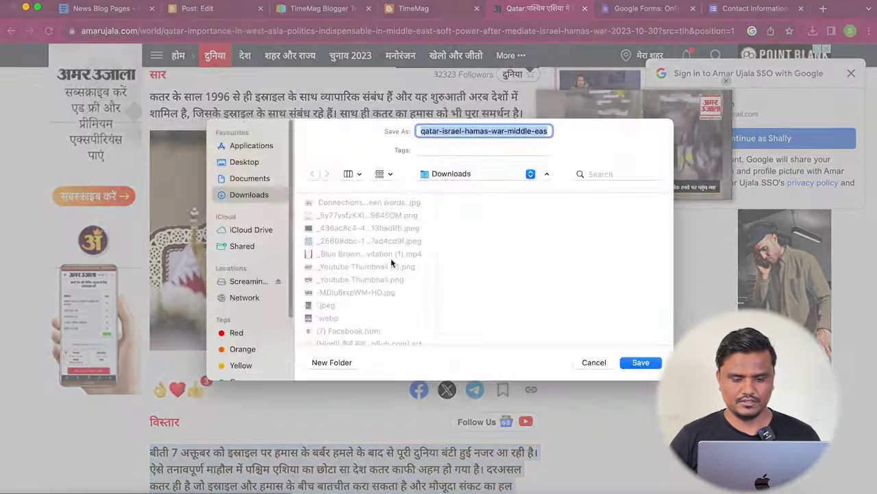
key(Return)
- Return to the Qatar post, tidy the blank lines after its opening paragraph and end that paragraph with a full stop
key(super+2)
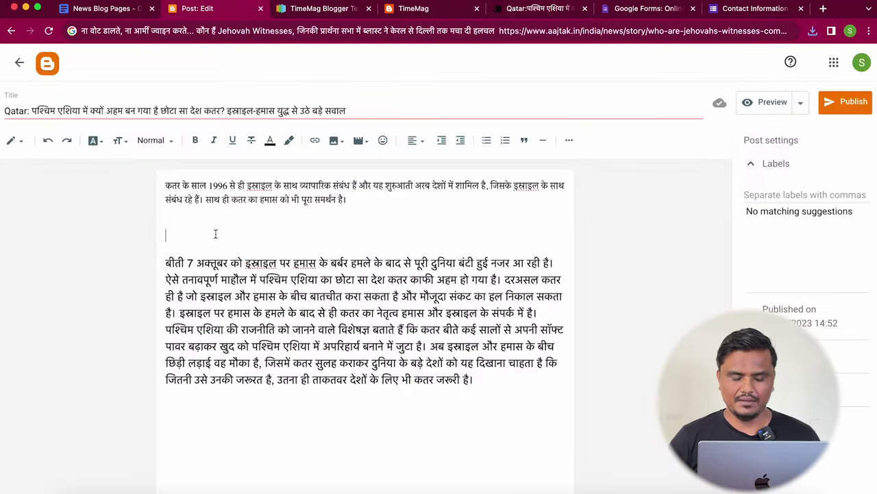
click(221, 226)
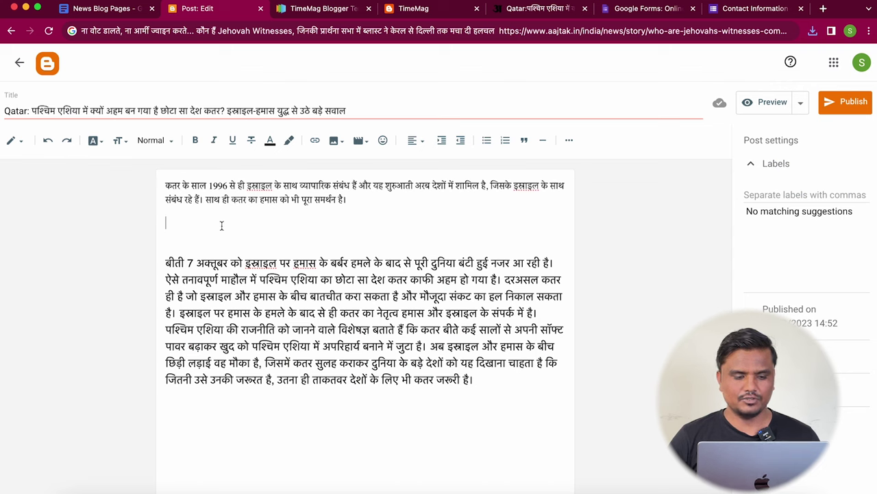
key(BackSpace)
key(BackSpace)
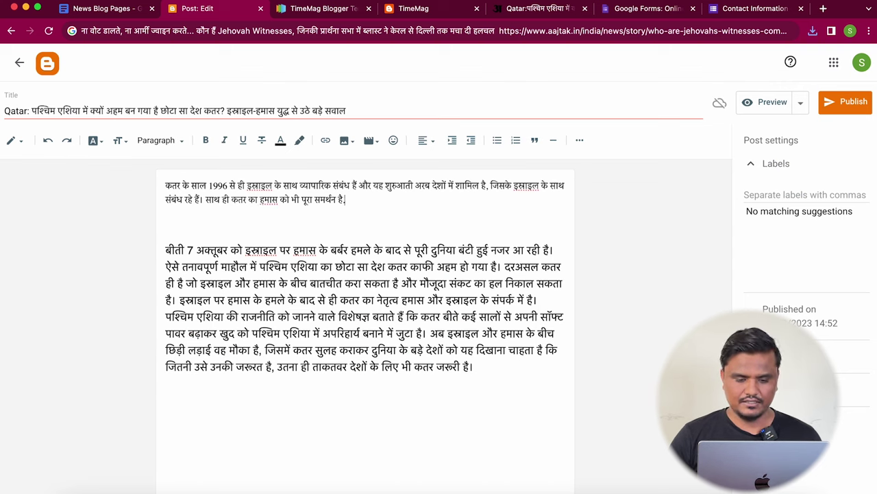
key(Return)
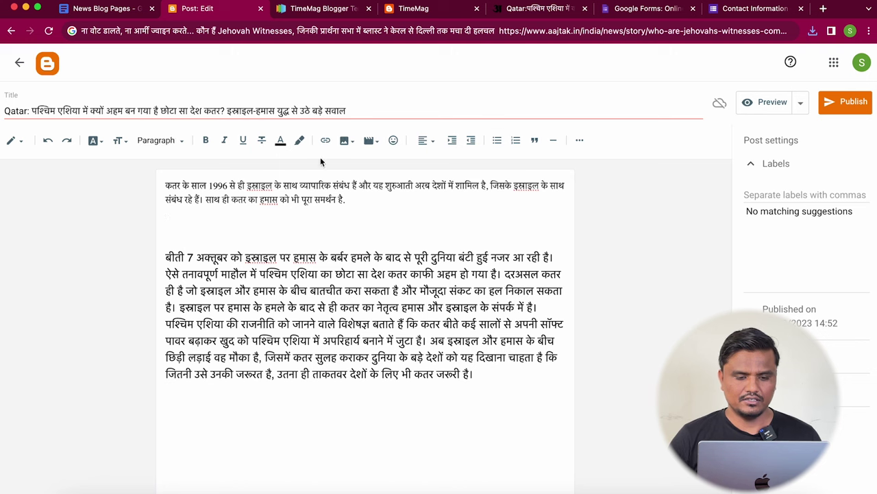
- Upload the saved Qatar photo from the computer, insert it below the opening paragraph and reduce the empty space beneath it
click(348, 140)
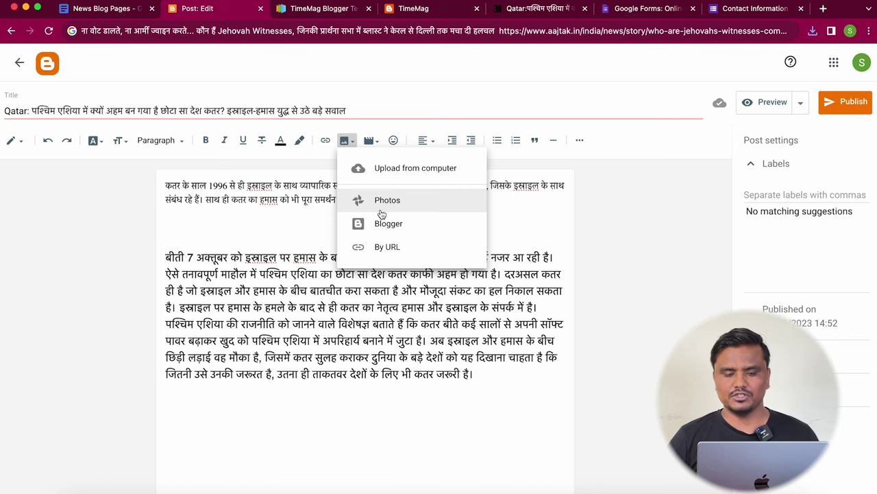
click(413, 169)
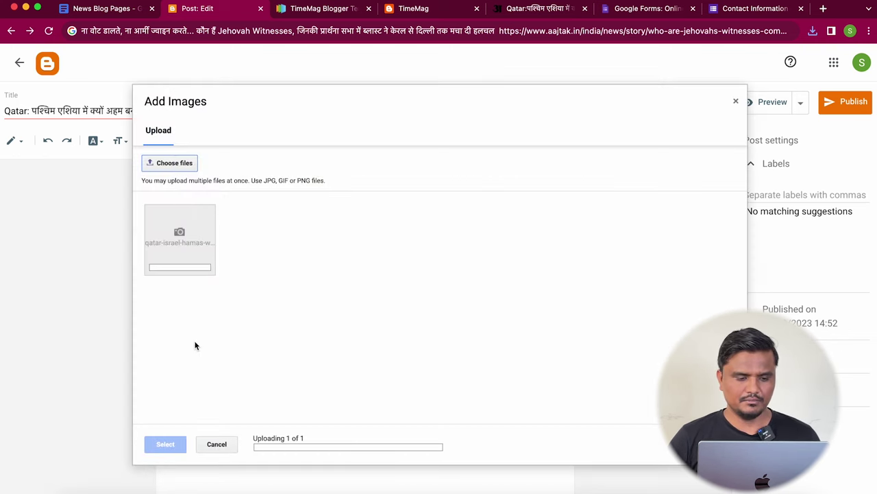
click(165, 443)
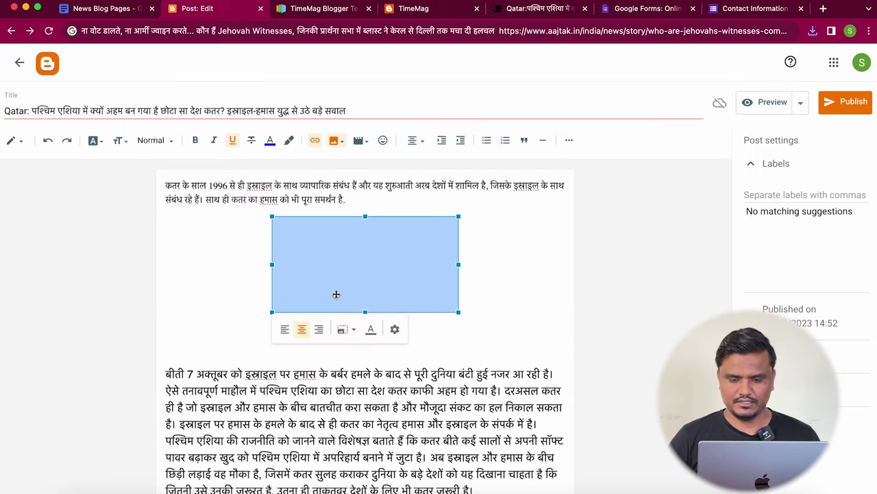
click(406, 375)
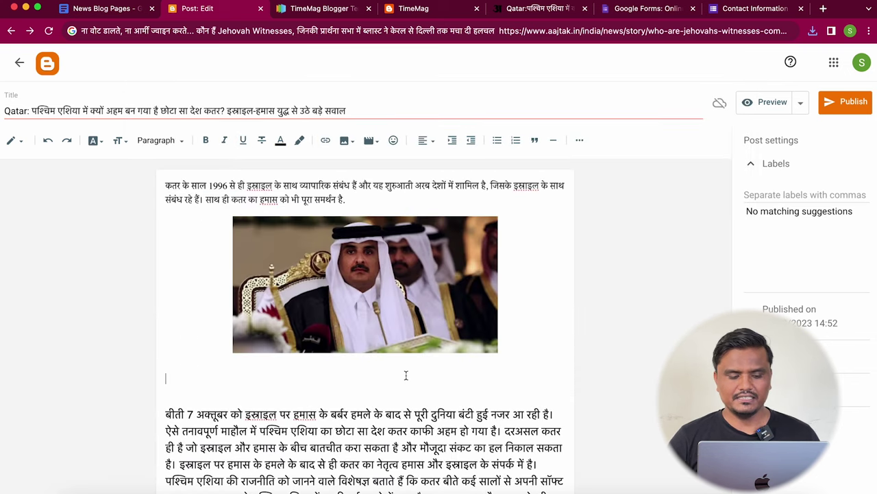
key(Delete)
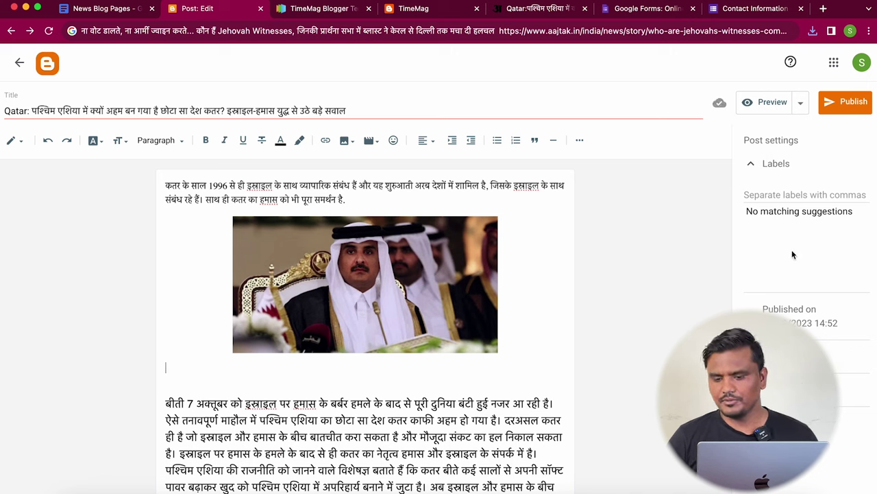
- Label the post "World, India, Politics, Entertainment, Viral" and open its permalink and reader comment settings
click(772, 198)
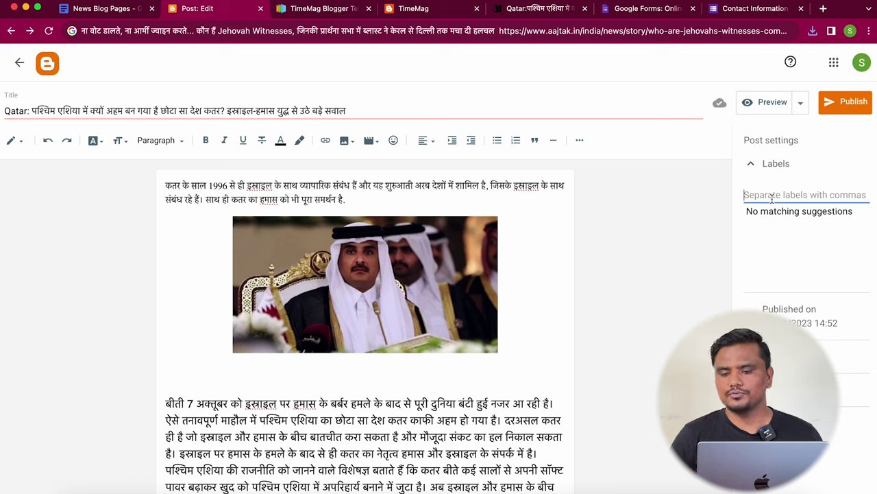
text(World, India, Politics, Entertainment)
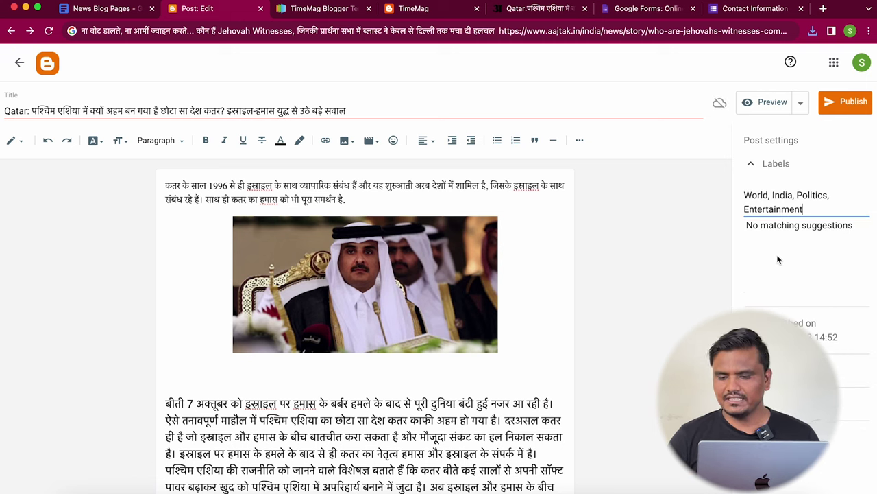
text(, Viral)
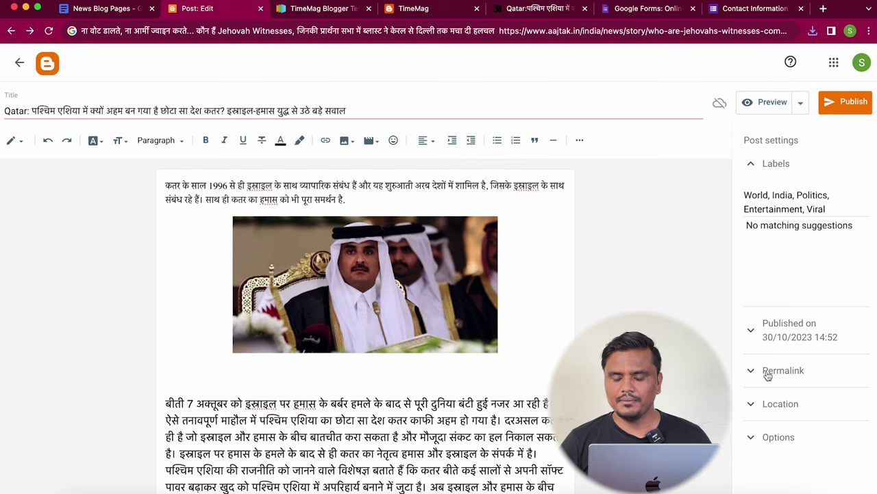
click(768, 373)
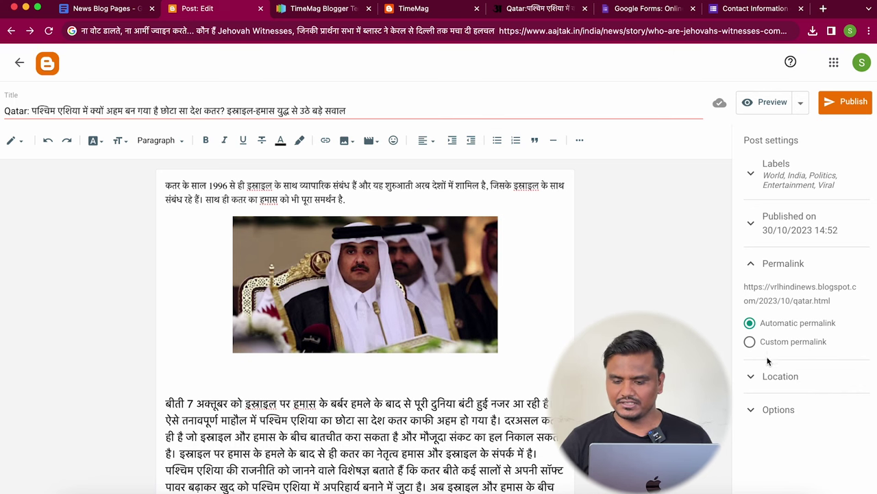
click(754, 409)
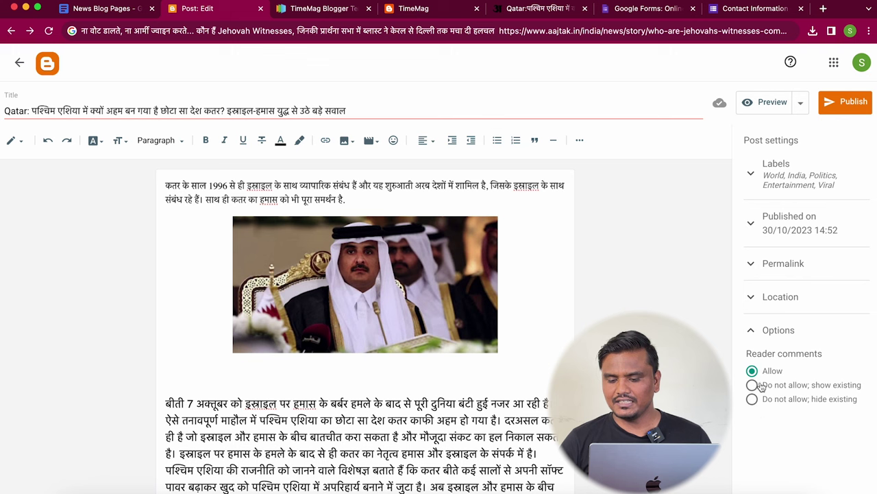
- Show the post's location settings, publish the Qatar post and view it on the live blog
click(747, 296)
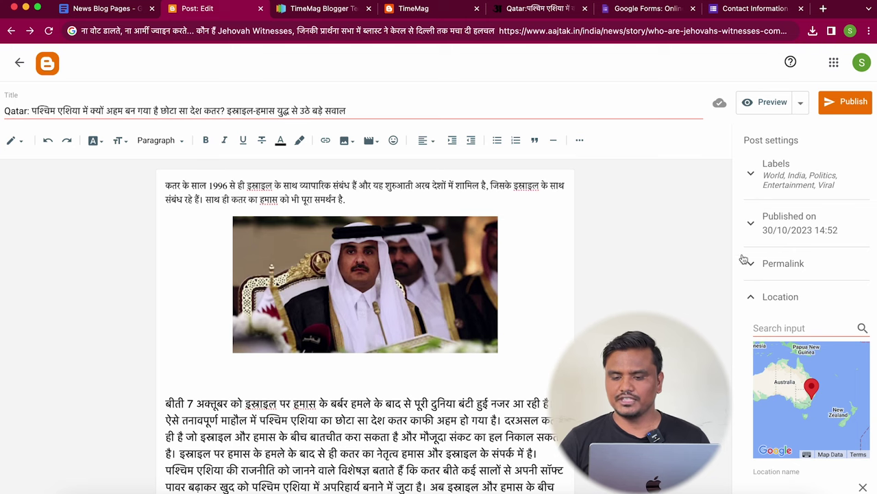
click(847, 105)
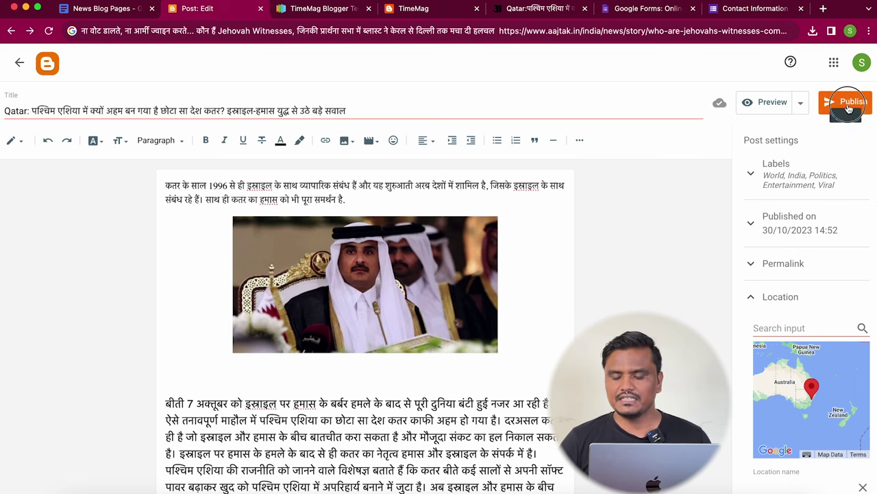
click(483, 305)
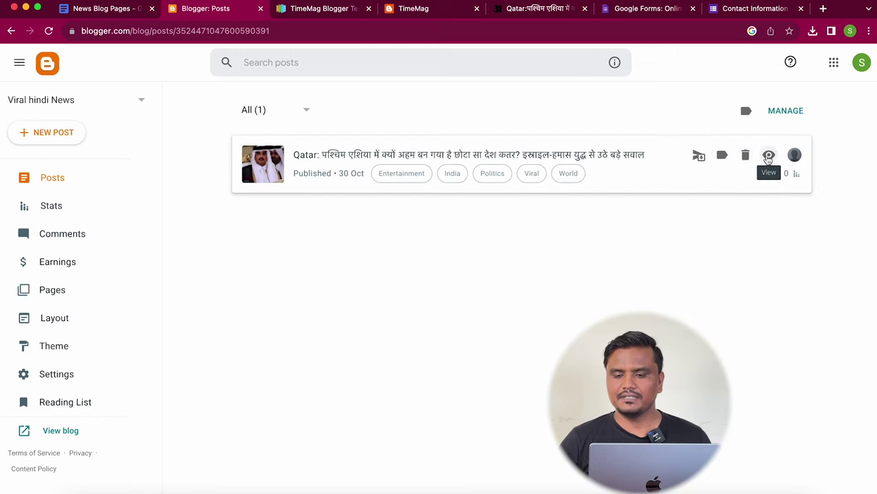
click(769, 155)
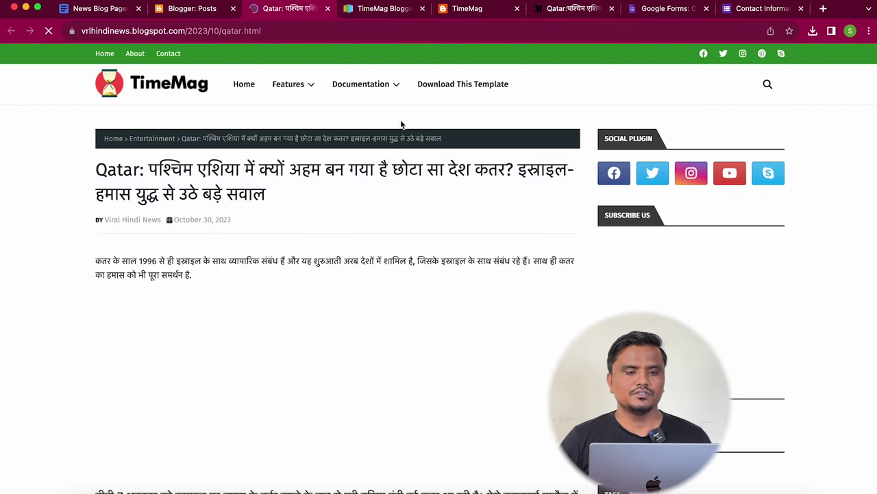
scroll(333, 312, down, 10)
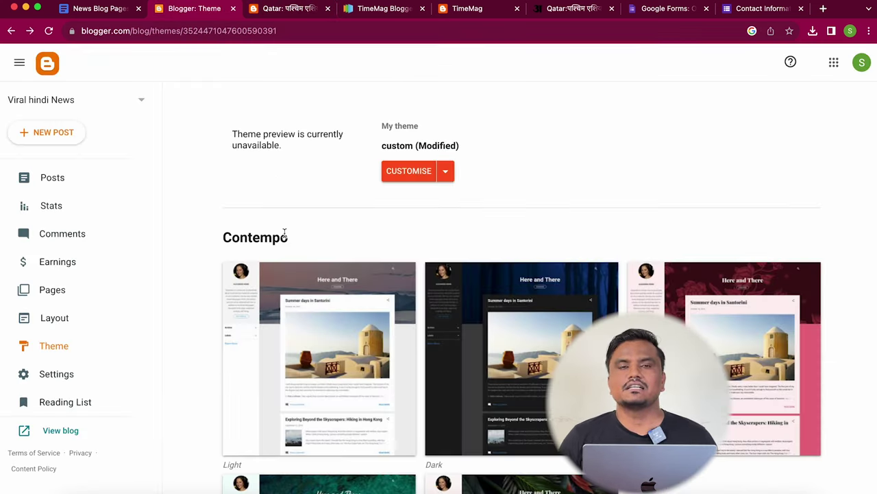
- Open the blog's layout and compare its gadget sections with the published Qatar post
click(60, 323)
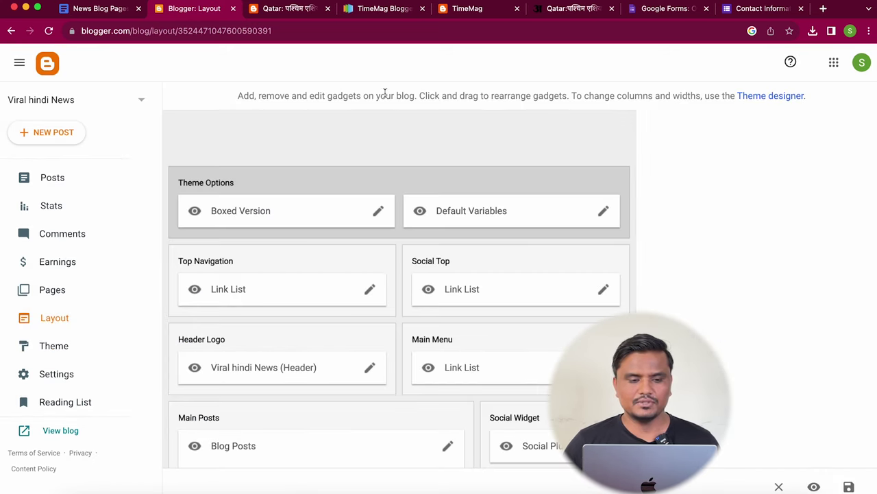
scroll(361, 434, down, 7)
scroll(350, 377, up, 4)
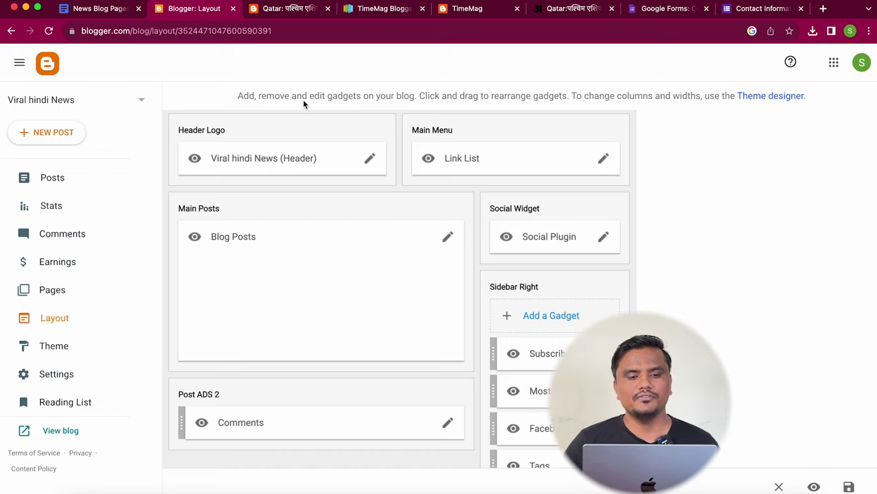
click(279, 9)
scroll(293, 464, down, 10)
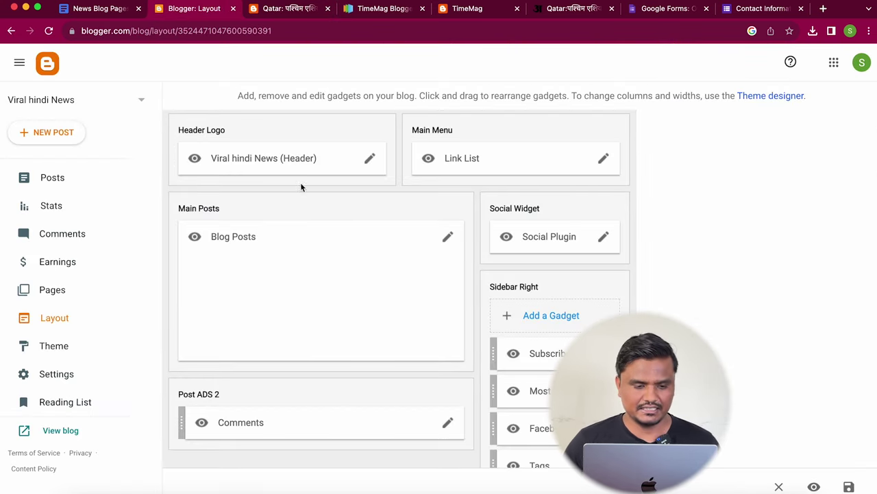
scroll(301, 182, up, 4)
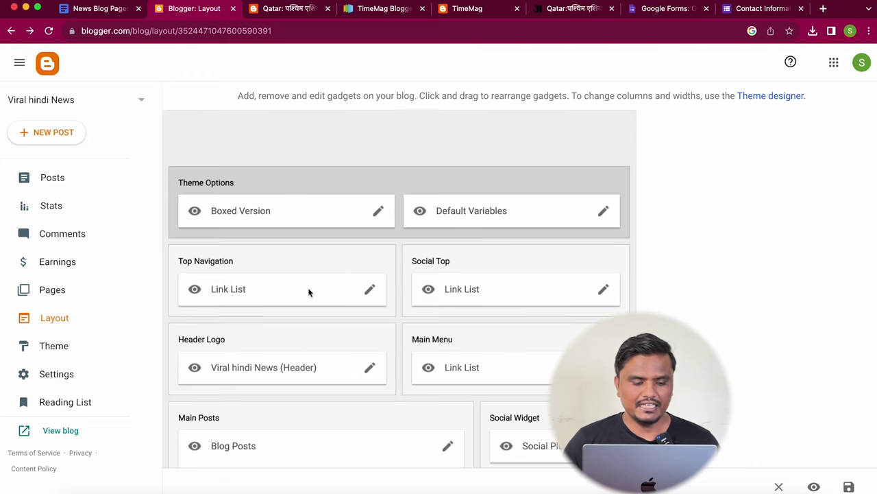
click(274, 8)
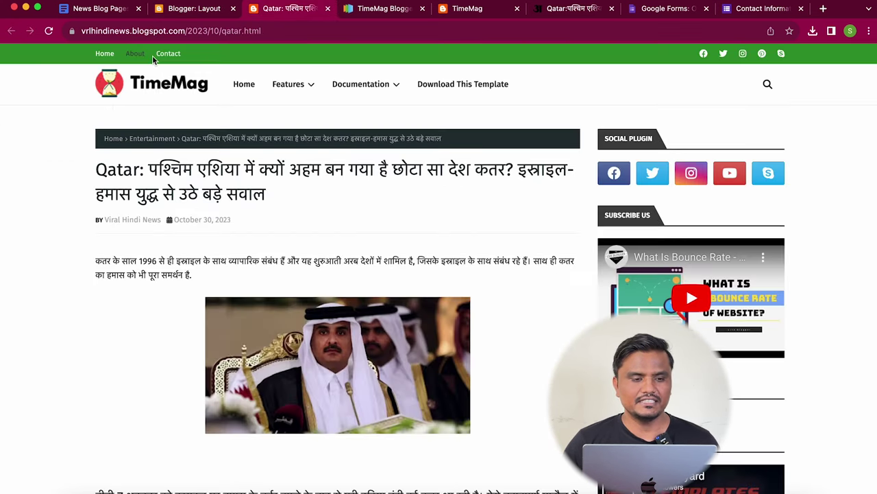
- Hide the Top Navigation link list widget, save it and reload the live Qatar post
click(189, 7)
click(370, 289)
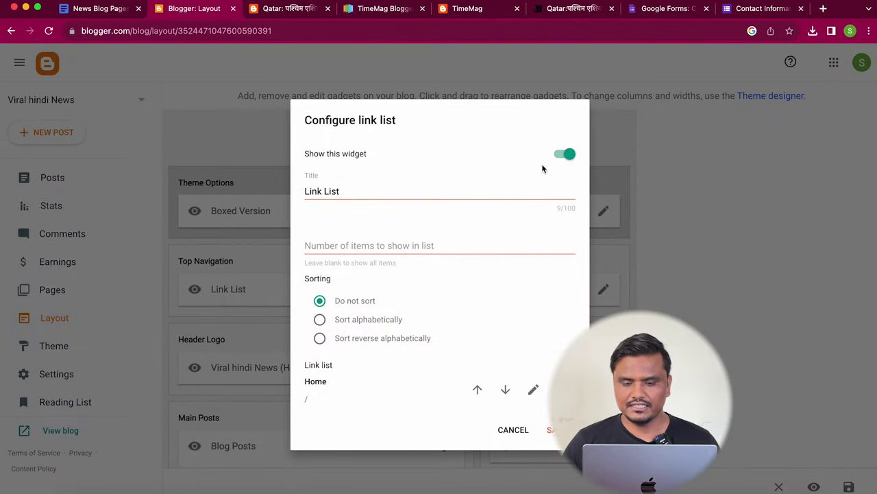
click(564, 157)
click(552, 431)
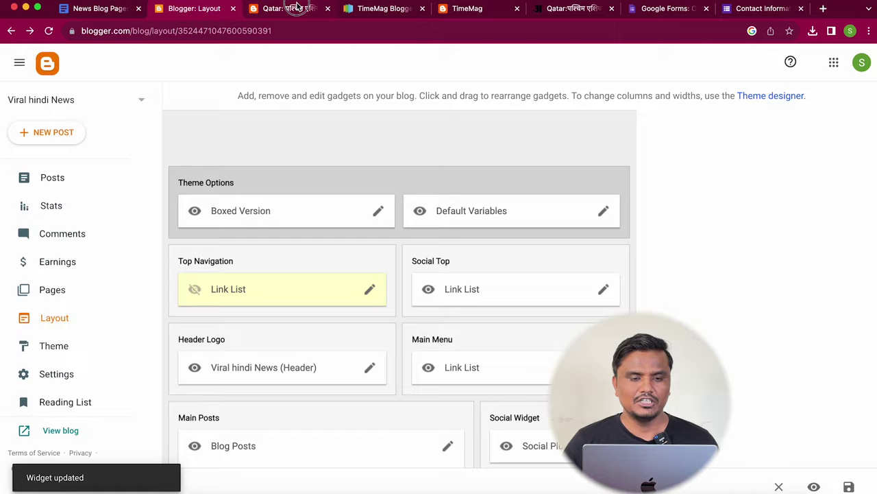
click(297, 9)
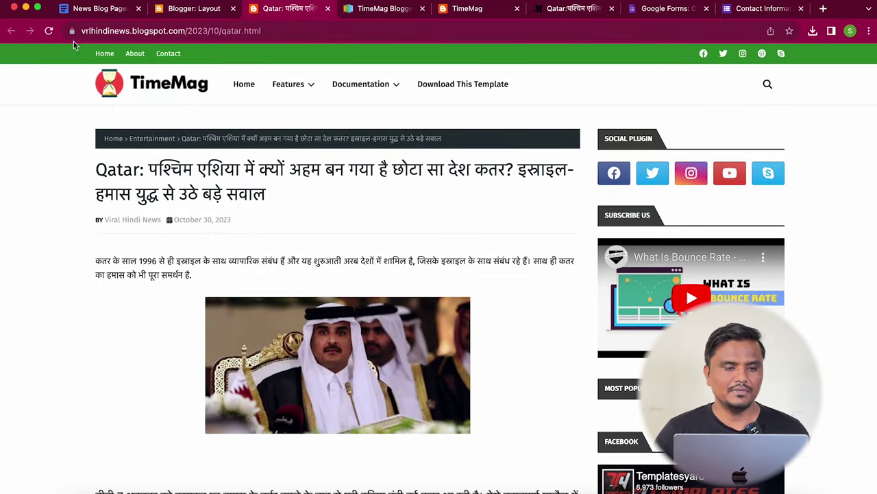
click(49, 30)
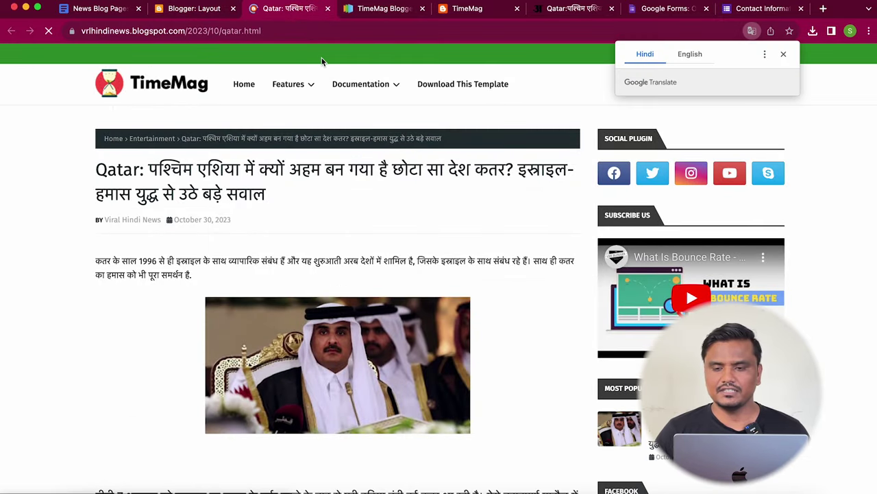
- Hide the Social Top link list widget, save it and check the header on the reloaded live post
click(206, 9)
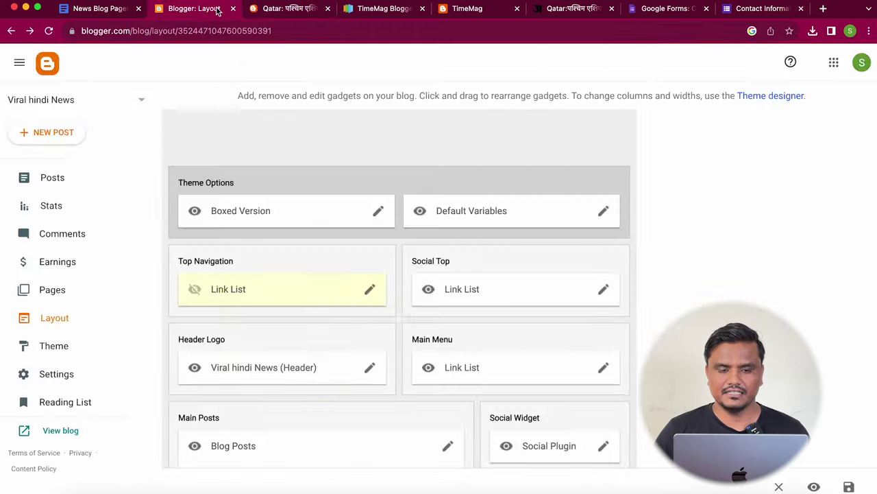
click(603, 291)
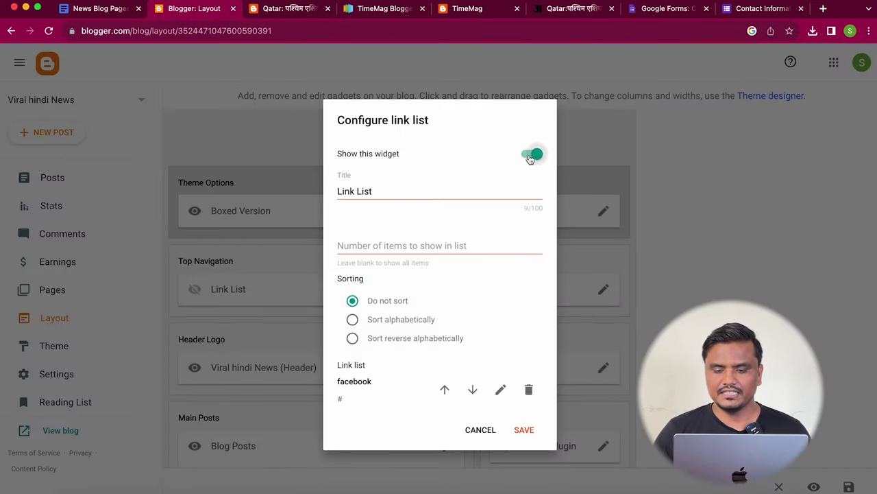
click(531, 156)
click(524, 428)
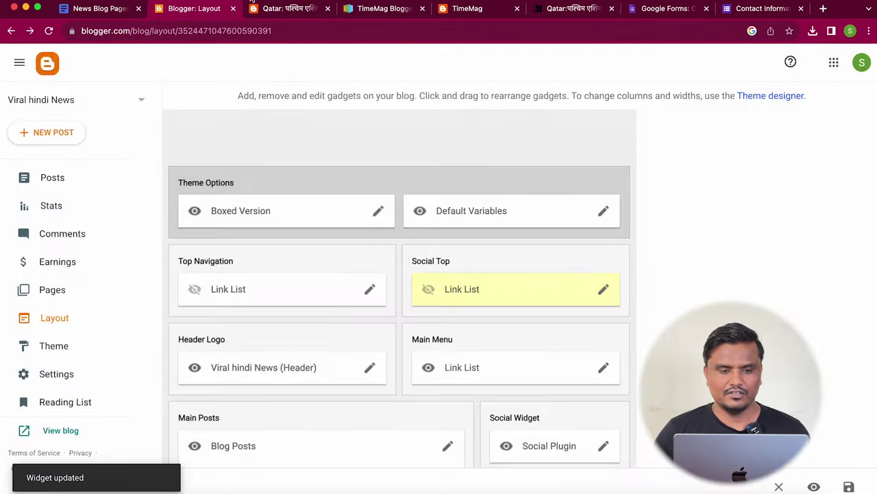
click(253, 5)
key(super+r)
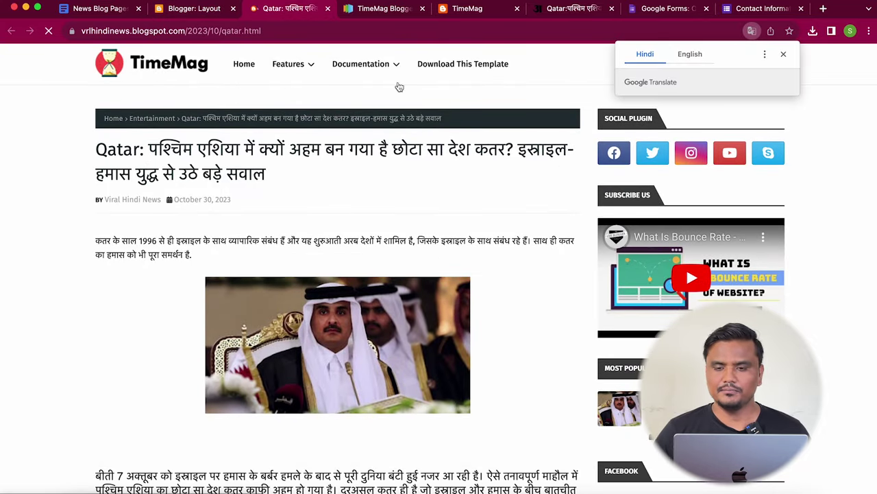
click(784, 55)
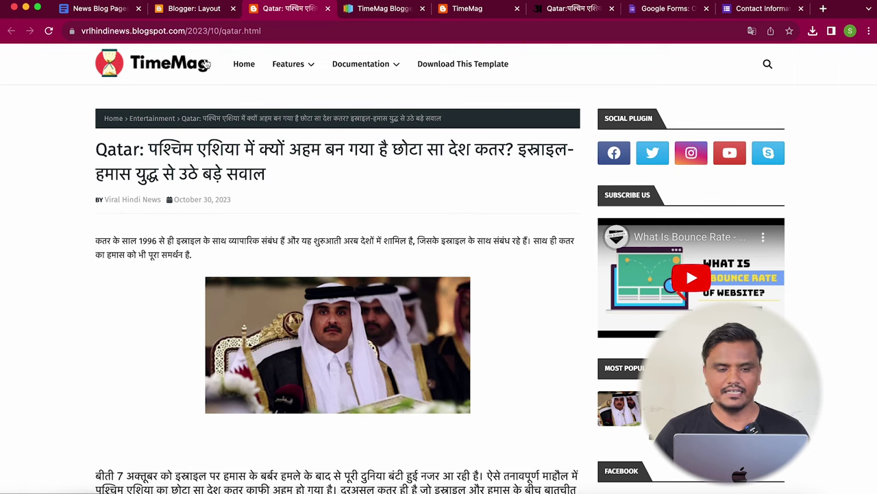
- Open the Header Logo gadget in the layout and set its image source to upload from computer
click(197, 10)
scroll(272, 288, down, 3)
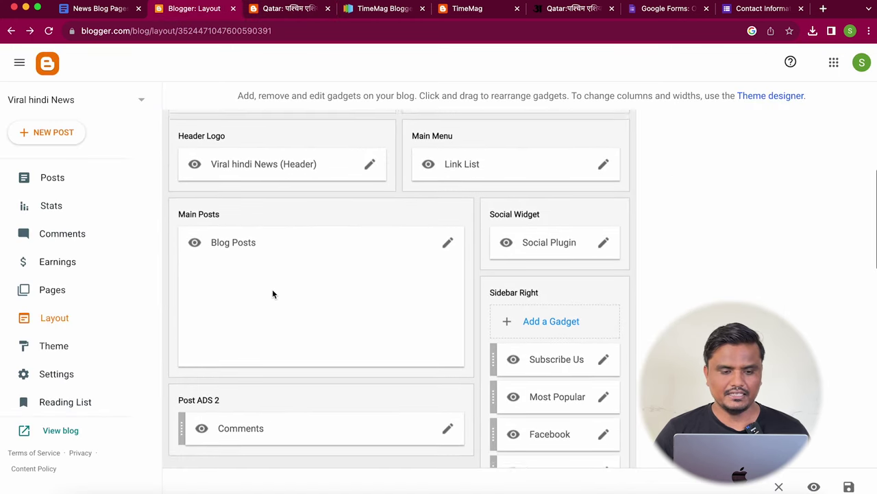
scroll(347, 221, up, 1)
click(368, 212)
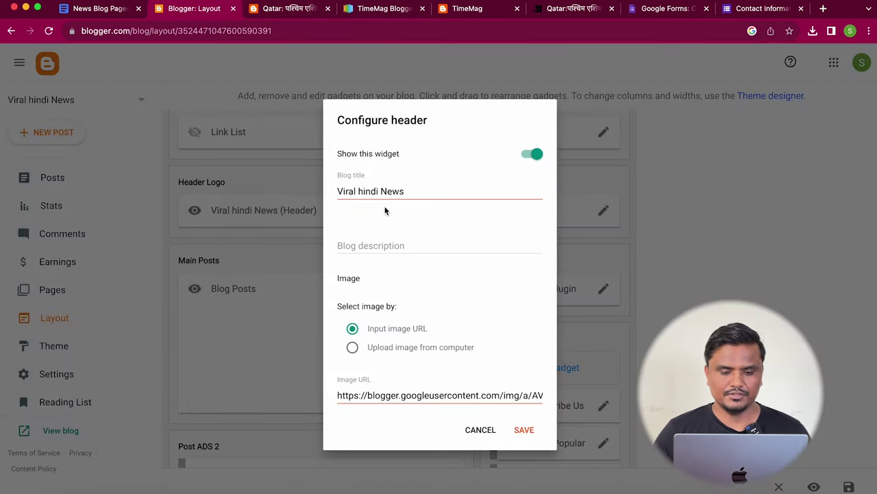
scroll(395, 283, down, 1)
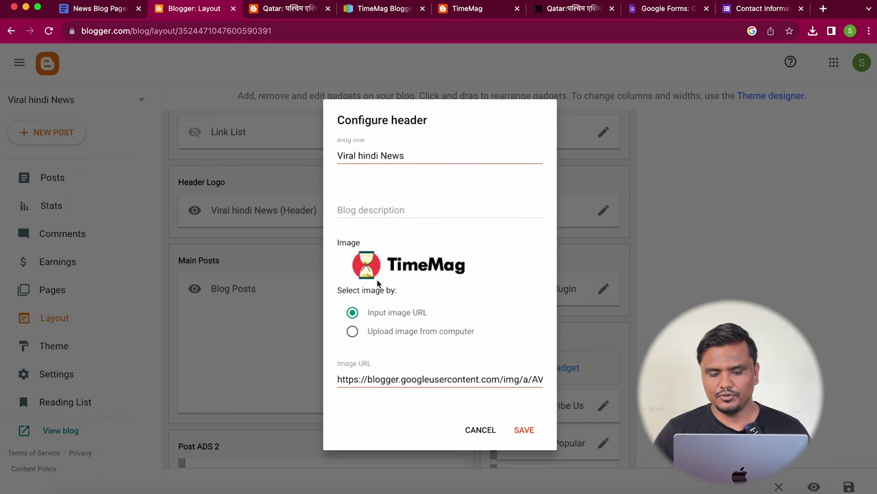
click(352, 331)
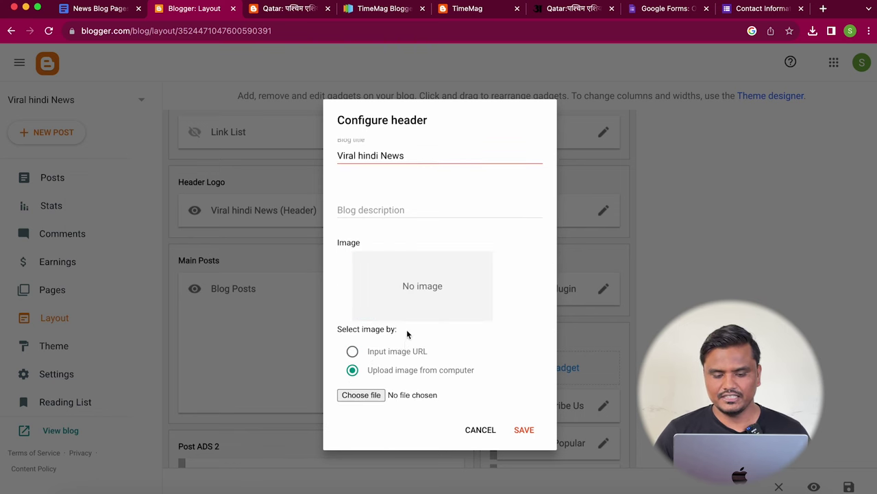
scroll(394, 357, down, 2)
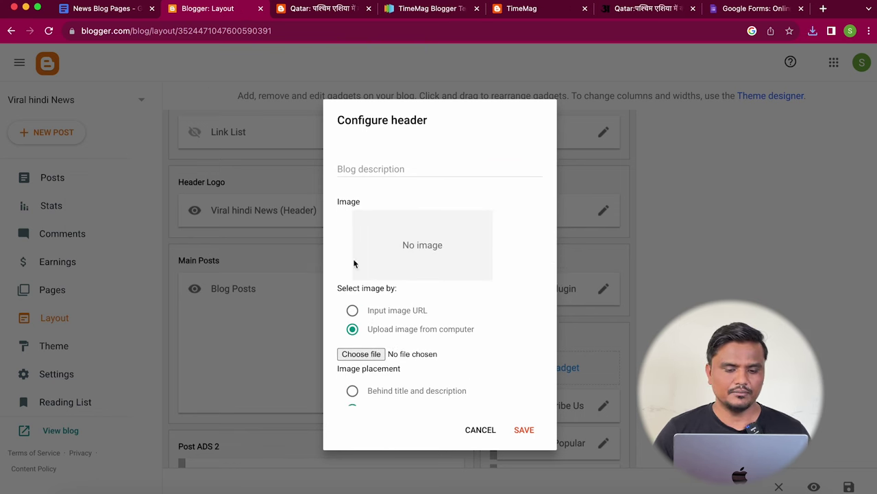
- Upload the VIRAL NEWS HINDI logo PNG from Downloads as the header image, save the changes and reload the blog's home page
click(357, 353)
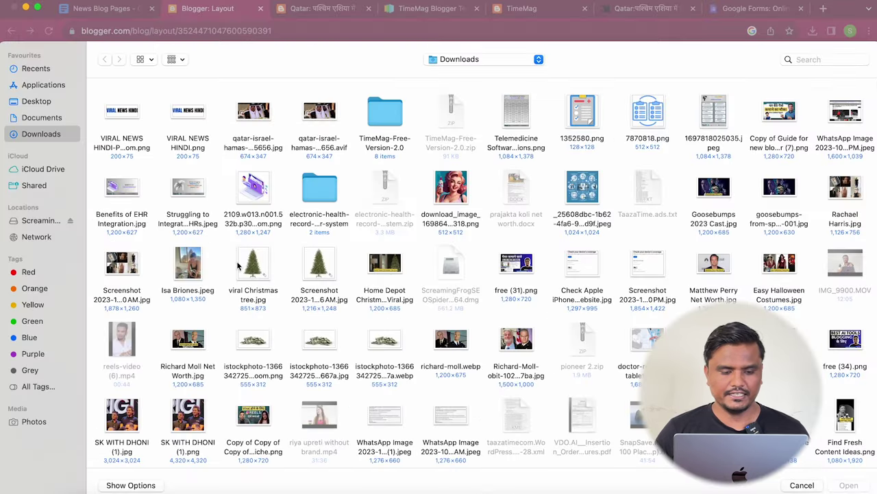
double_click(122, 116)
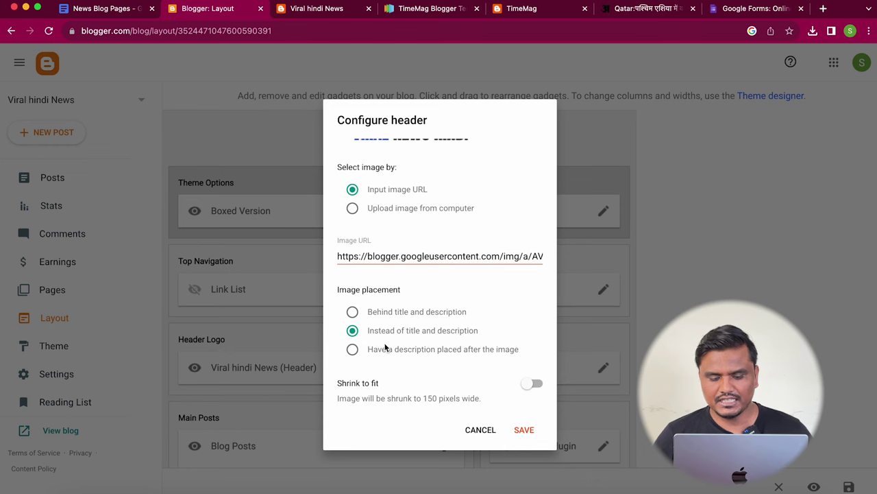
click(531, 430)
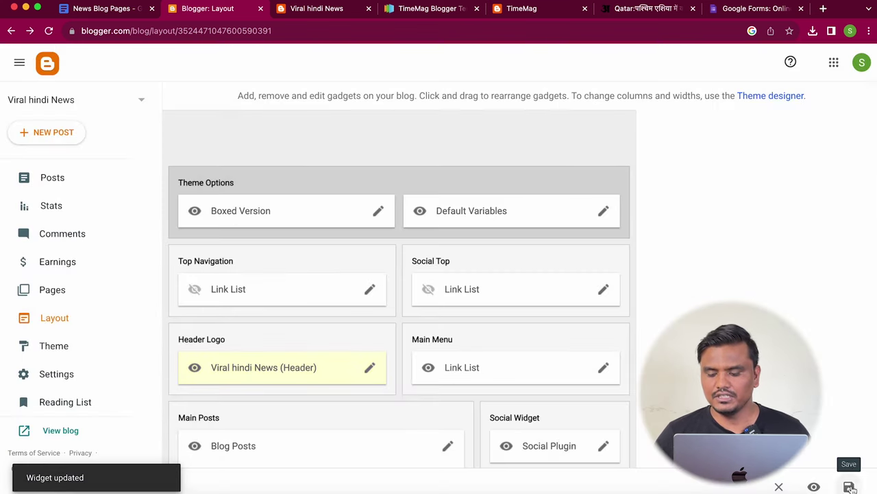
click(307, 8)
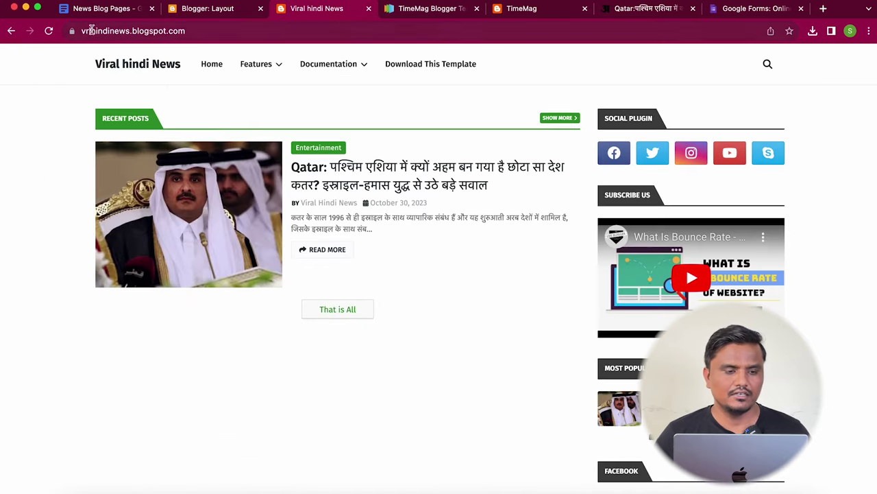
click(48, 31)
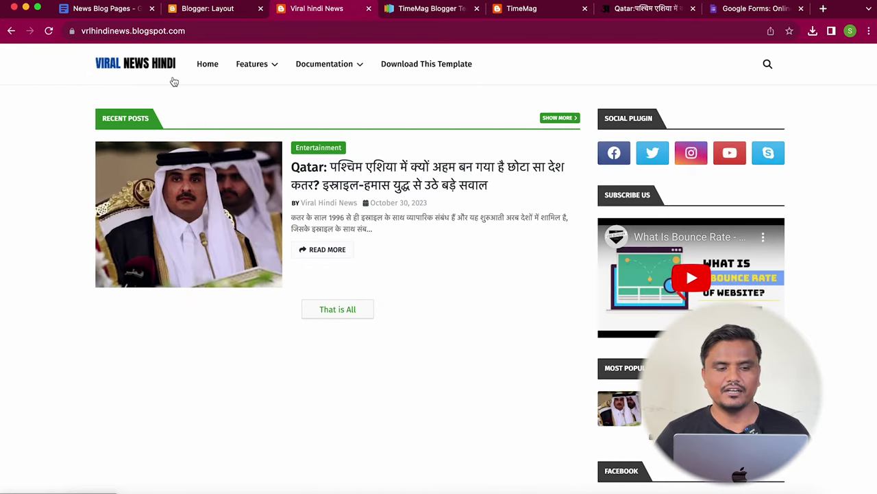
- Open the Main Menu link list in the layout, review its links and set its title to "Main Menu"
click(217, 14)
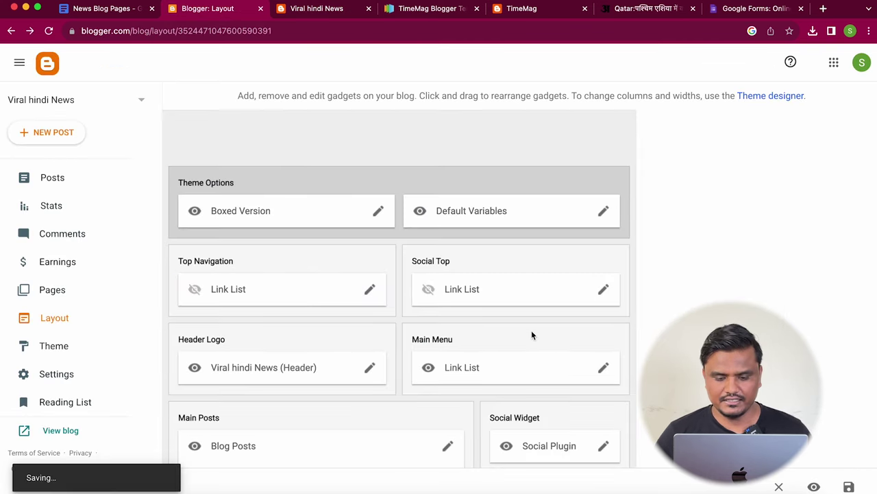
scroll(452, 227, down, 1)
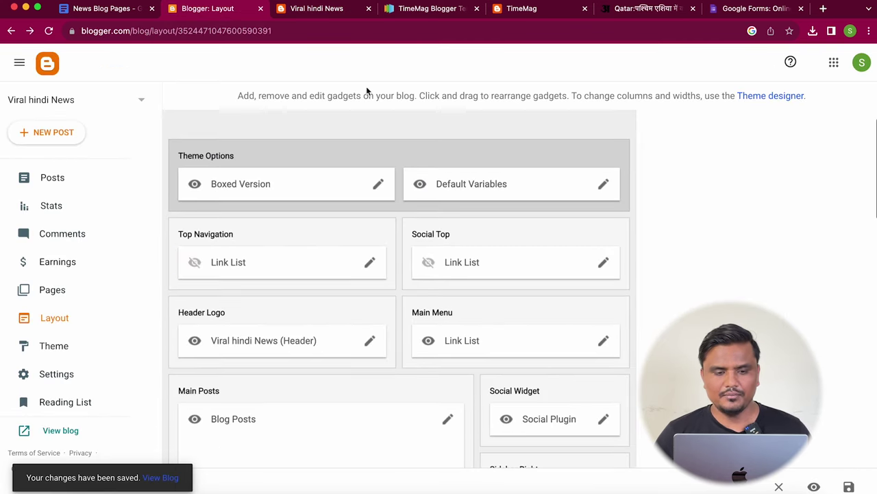
click(604, 341)
scroll(440, 296, down, 2)
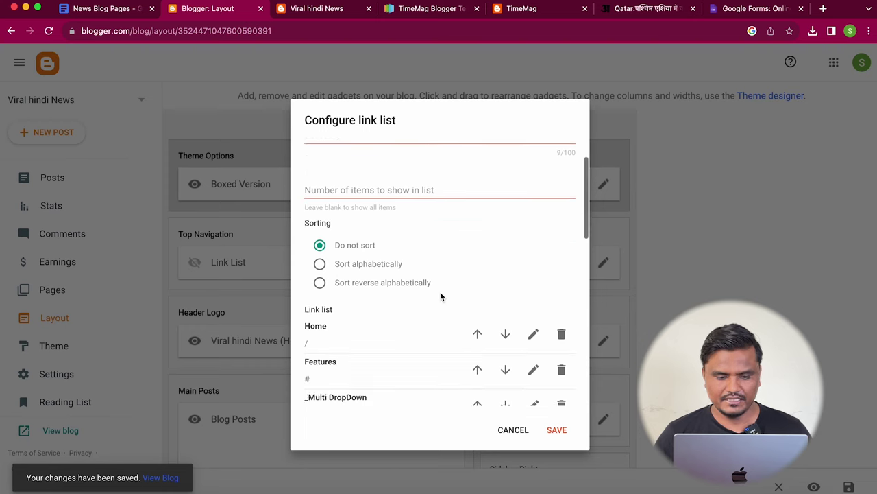
scroll(428, 329, up, 2)
scroll(424, 340, down, 4)
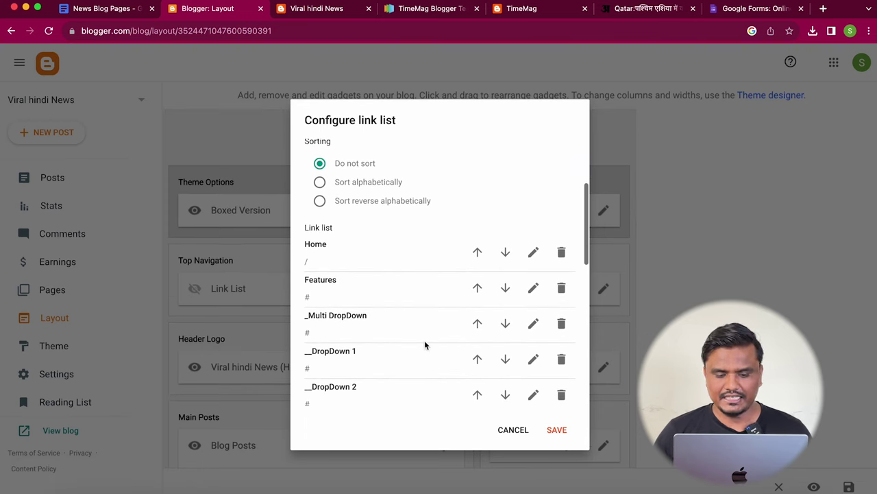
scroll(403, 226, up, 2)
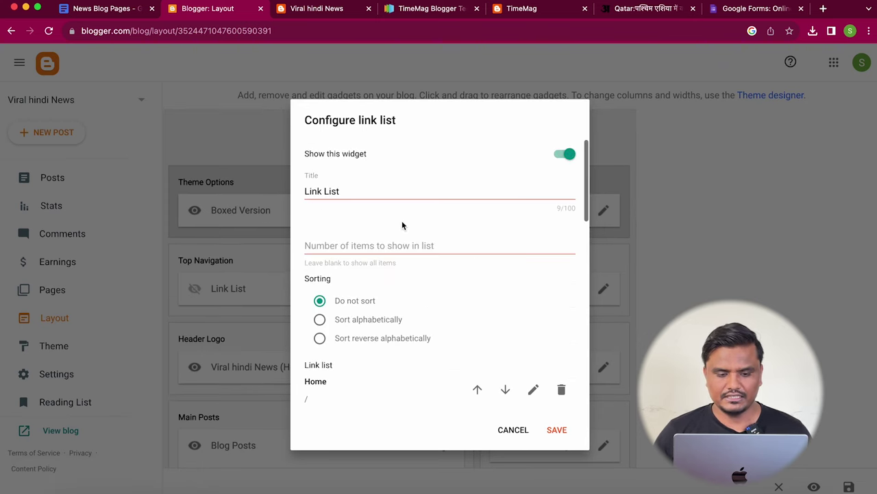
click(363, 187)
key(super+a)
text(Ma)
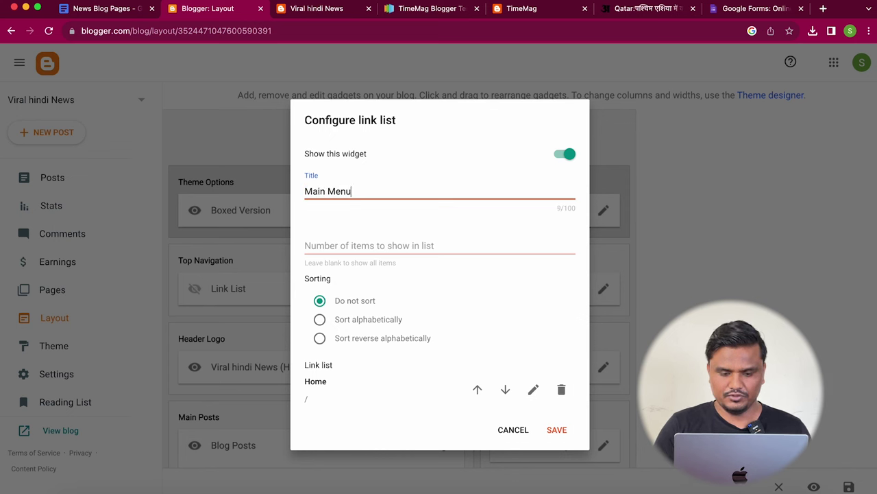
- Delete the Home link from the Main Menu link list and open the Features link's URL for editing
scroll(460, 347, down, 3)
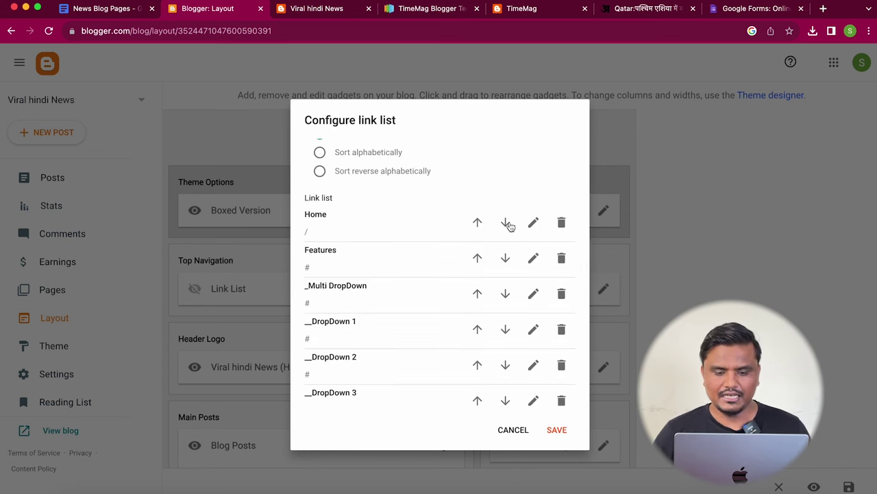
click(555, 226)
click(527, 223)
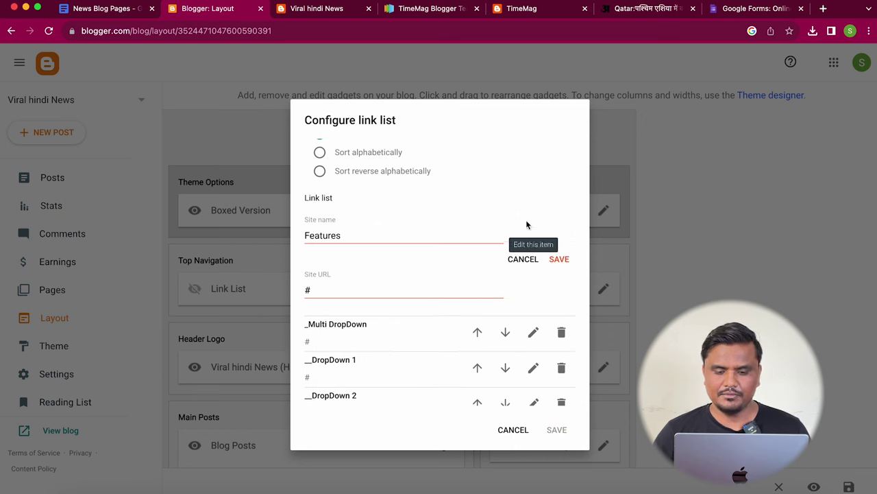
click(418, 291)
key(super+a)
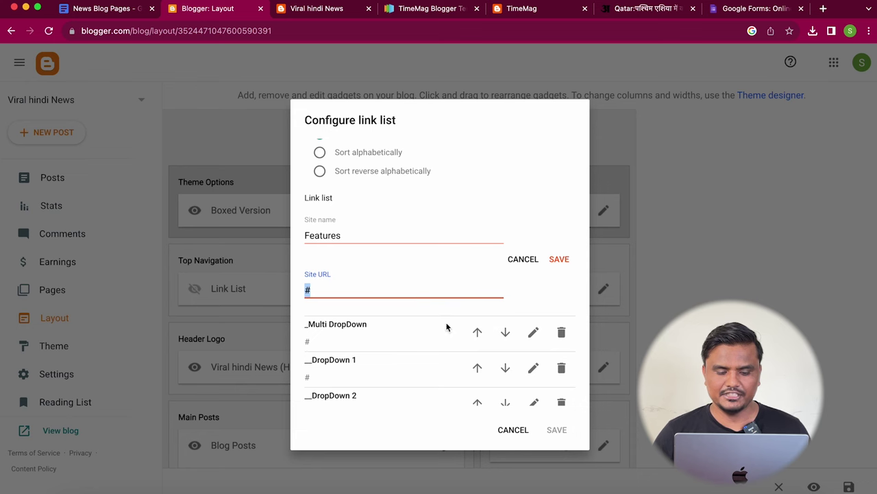
- Delete the _Multi DropDown, __DropDown 1, __DropDown 2 and __DropDown 3 links from the menu's link list
click(561, 333)
click(561, 333)
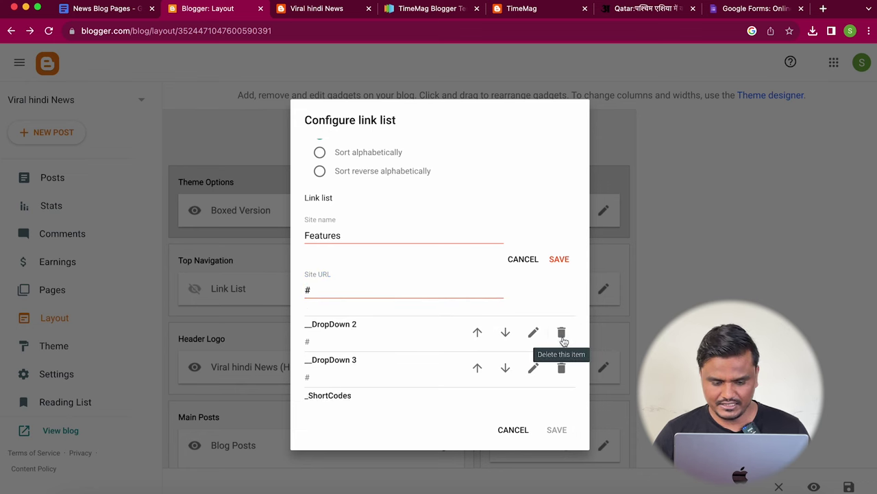
click(561, 333)
click(561, 333)
scroll(428, 227, down, 2)
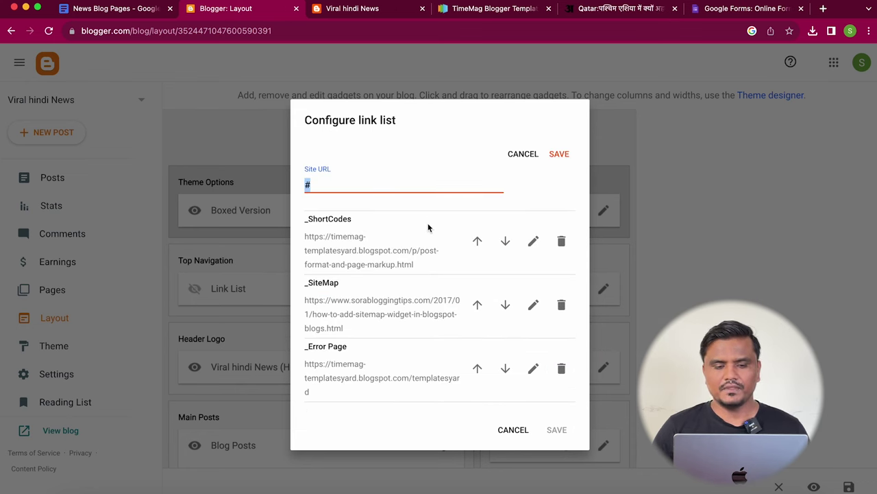
scroll(411, 239, up, 4)
scroll(390, 251, down, 1)
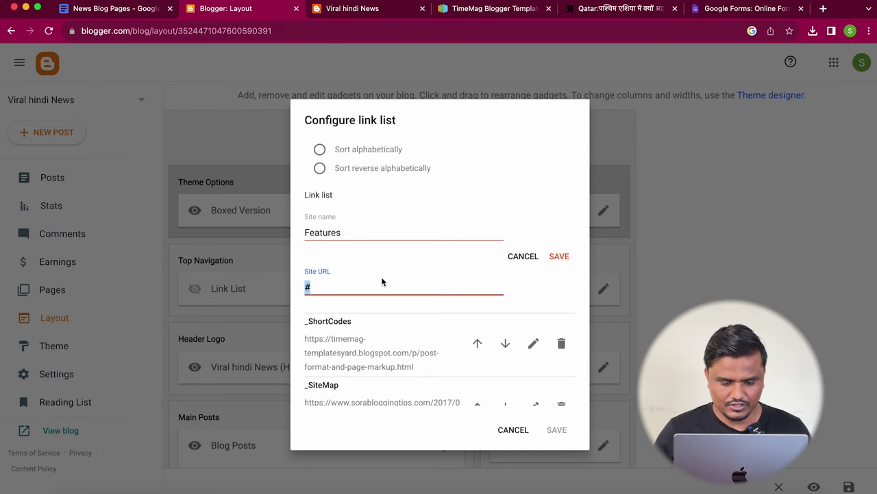
text(search/label/)
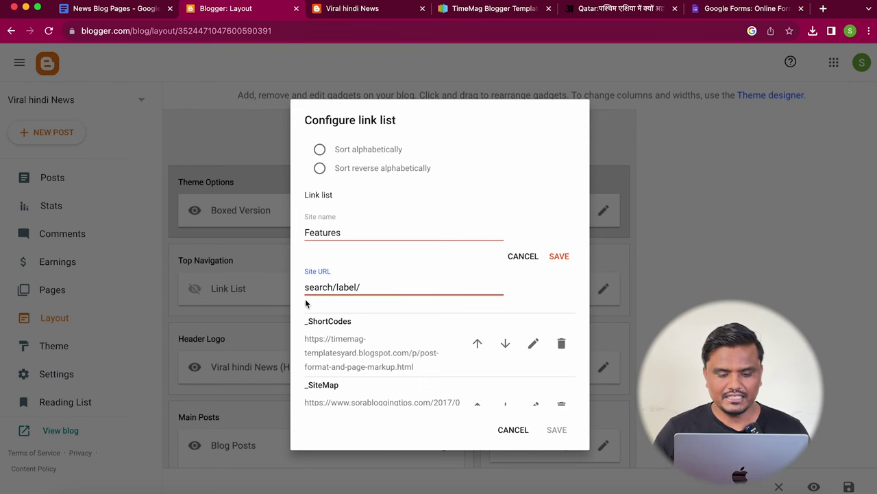
click(341, 8)
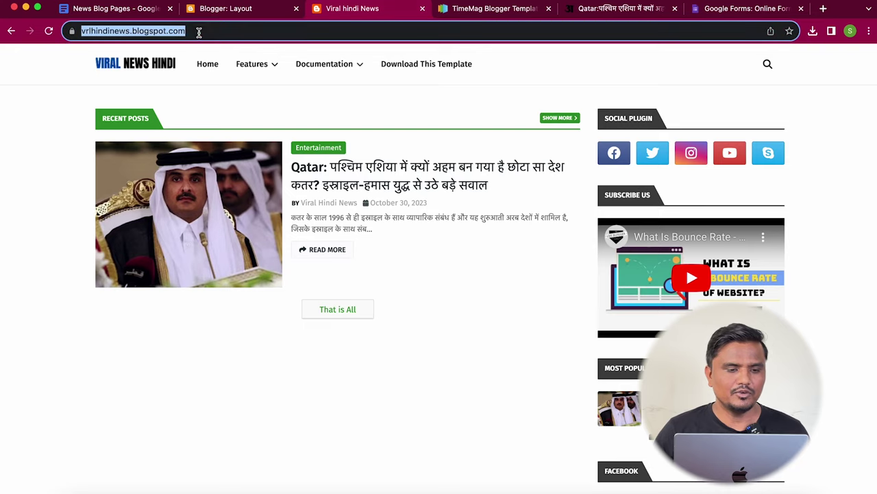
click(199, 30)
click(237, 10)
click(304, 287)
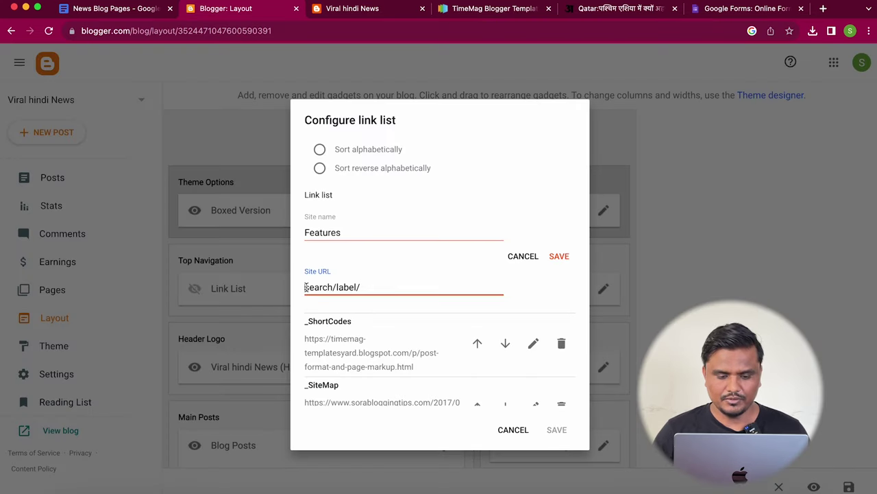
text(https://vrlhindinews.blogspot.com/)
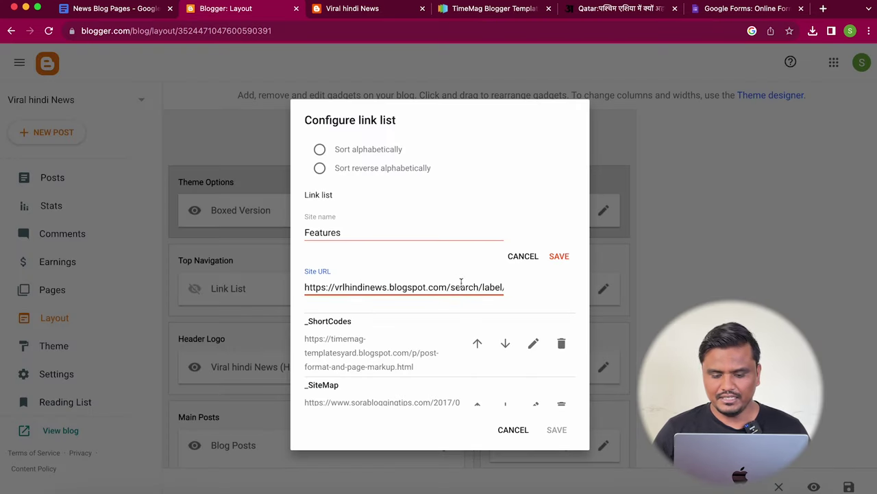
click(504, 286)
text(/)
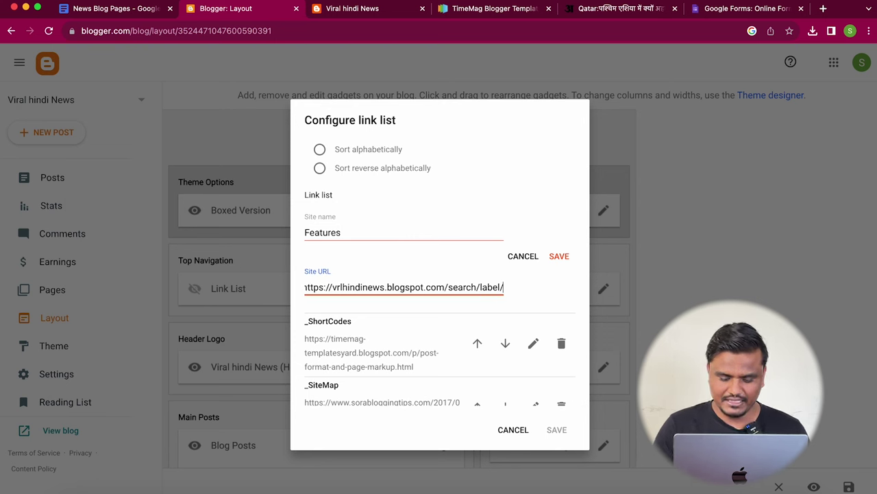
- Complete the Features link's URL with the label Politics, rename the link "Politics" and save the item
text(Policti)
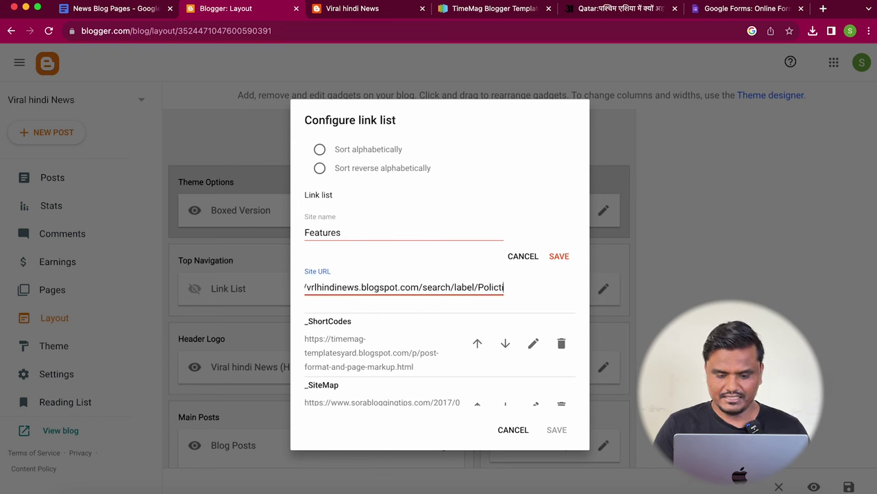
text(s)
click(456, 318)
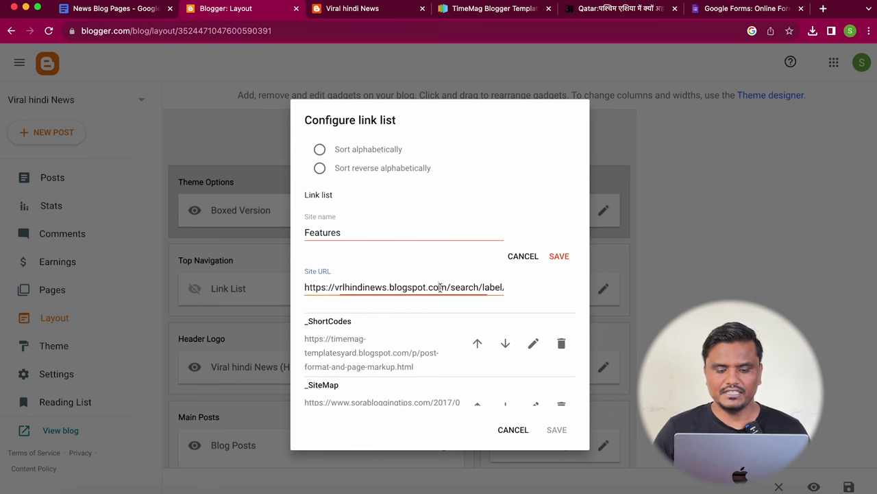
double_click(439, 287)
click(450, 286)
drag(451, 286, 514, 285)
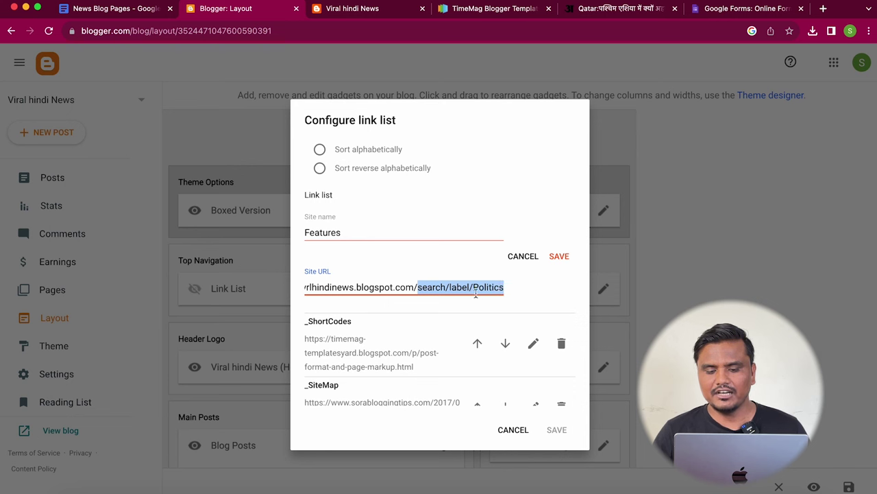
click(483, 292)
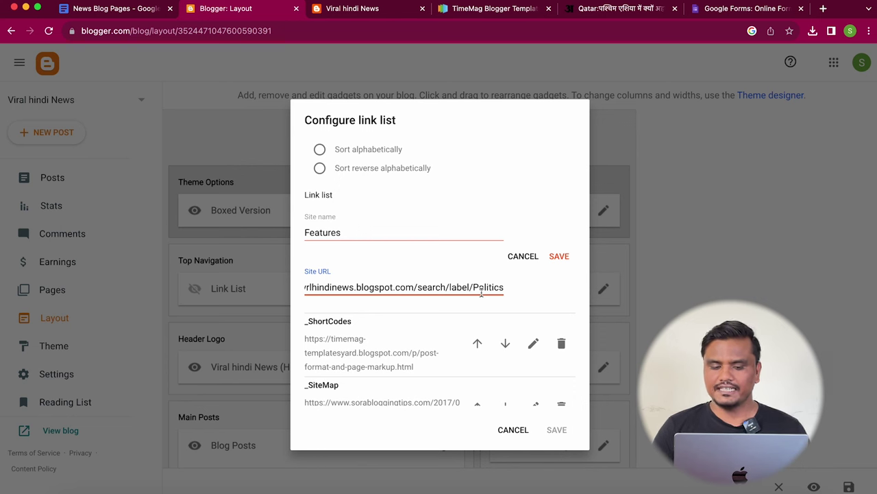
triple_click(482, 293)
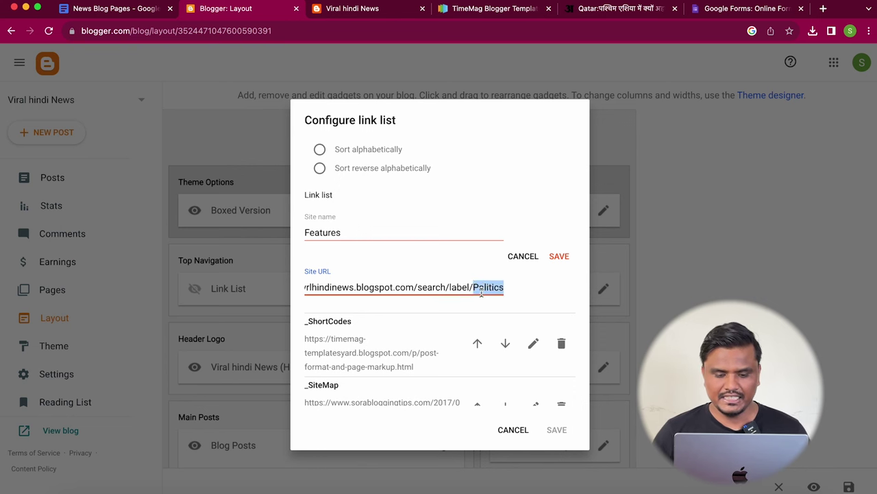
double_click(349, 233)
text(Politics)
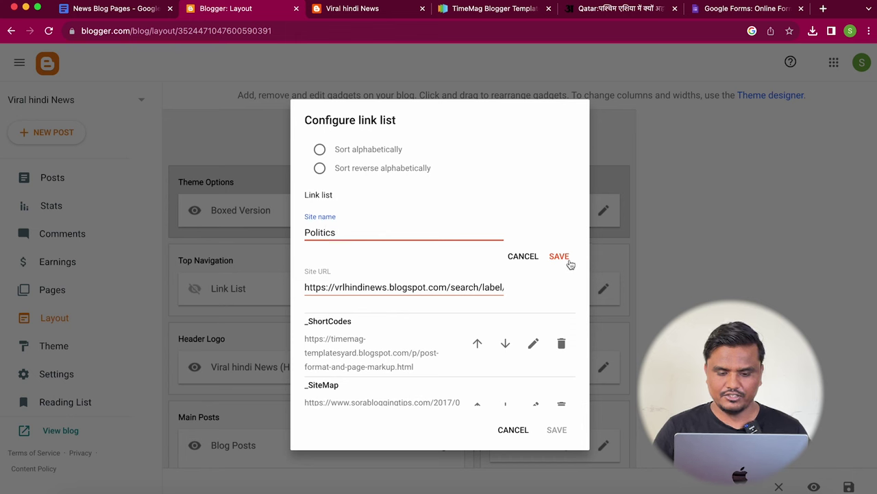
click(569, 261)
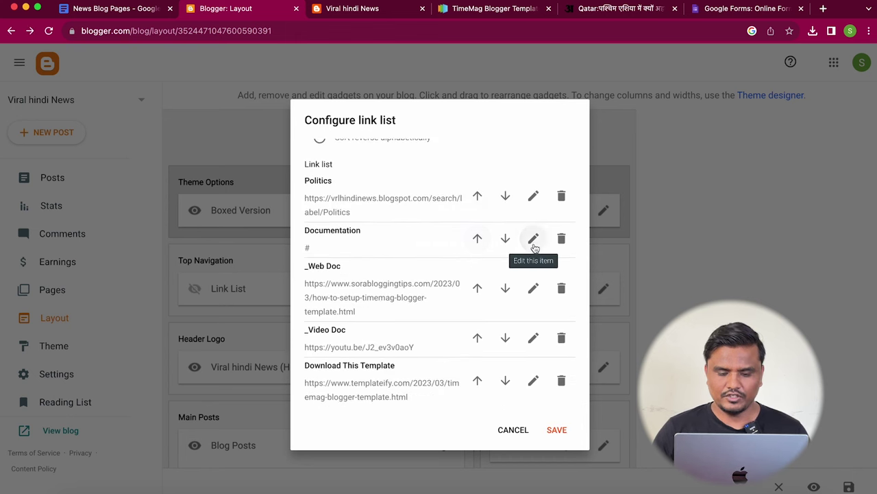
click(533, 238)
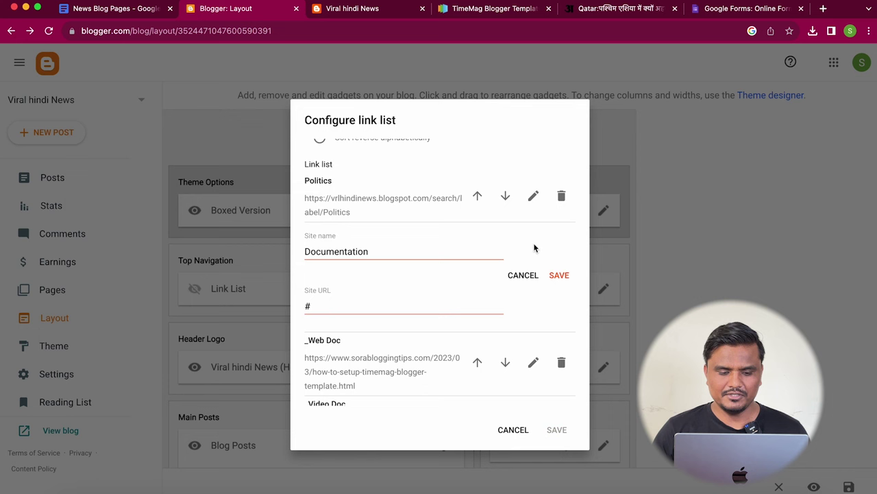
click(358, 264)
key(super+a)
text(V)
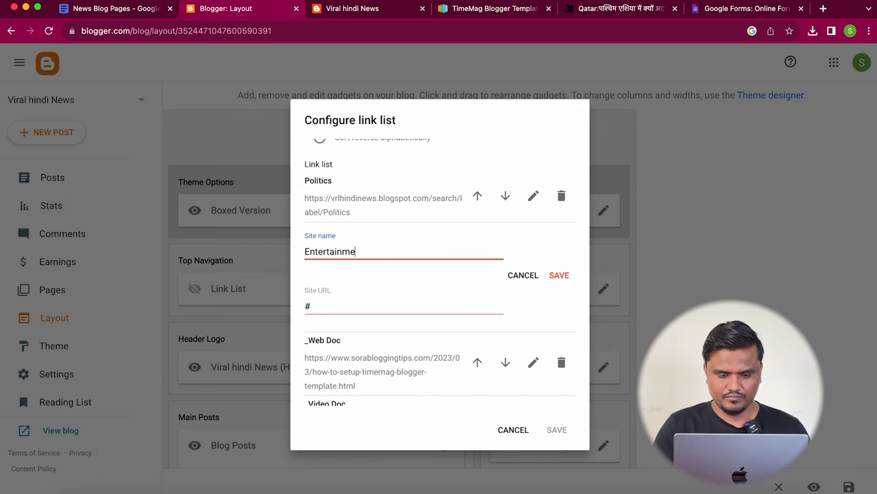
click(335, 306)
key(super+a)
text(https://vrlhindinews.blogspot.com/search/label/Politics)
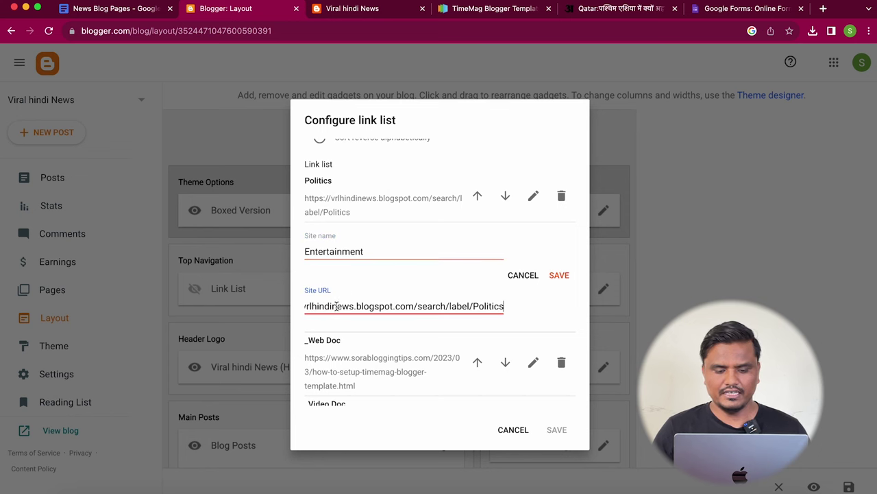
double_click(481, 314)
text(En)
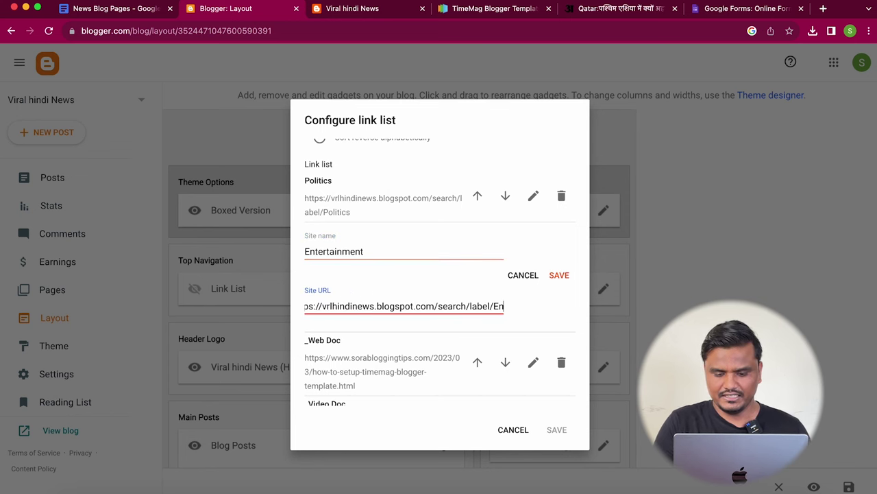
text(tertainment)
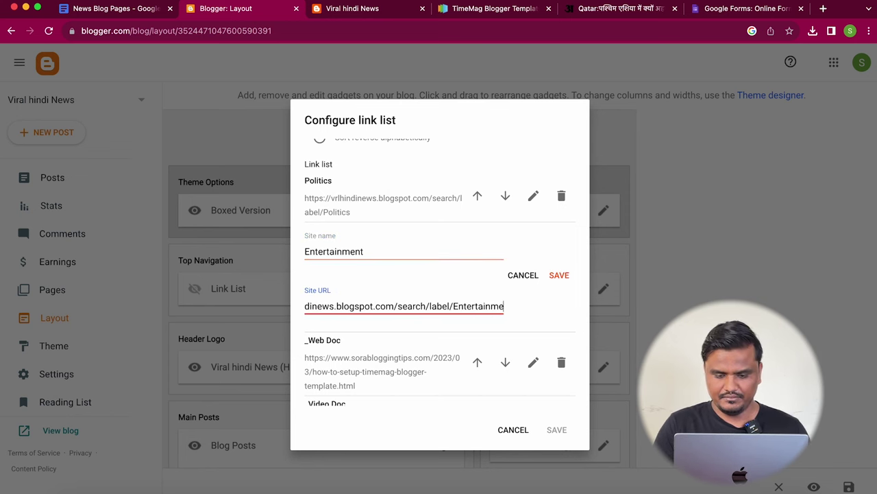
click(559, 275)
scroll(525, 320, down, 2)
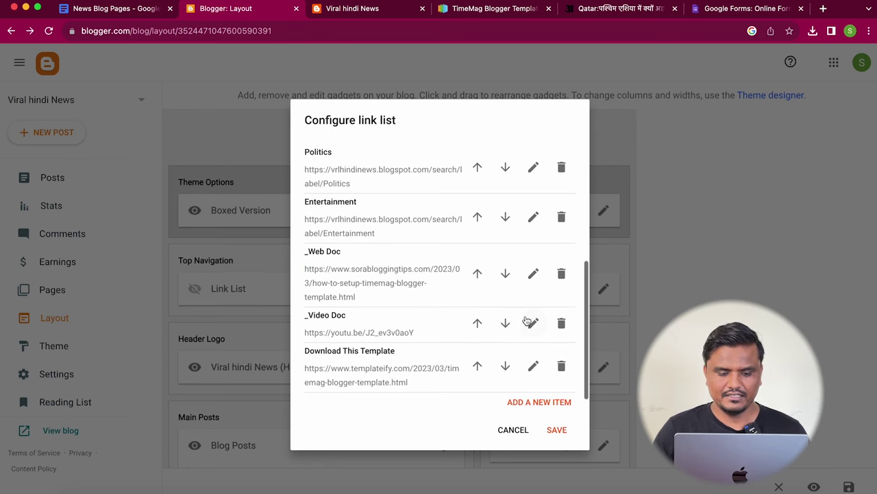
click(529, 275)
triple_click(372, 275)
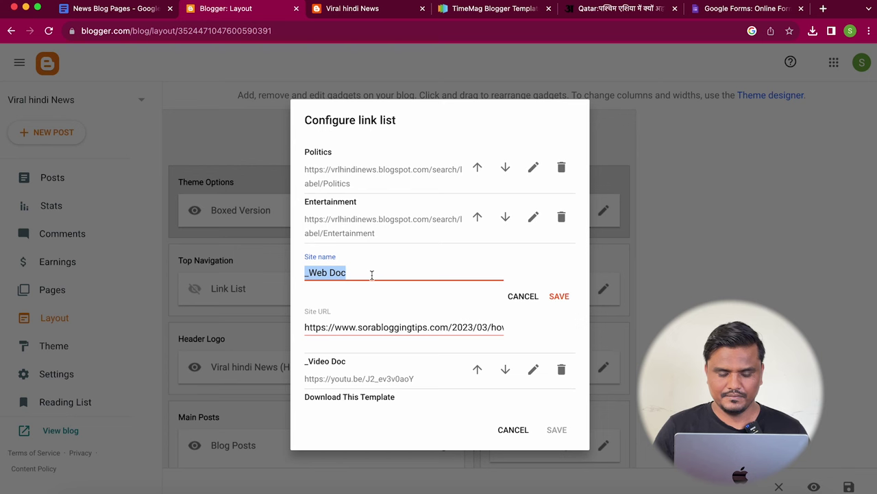
key(BackSpace)
text(Viral)
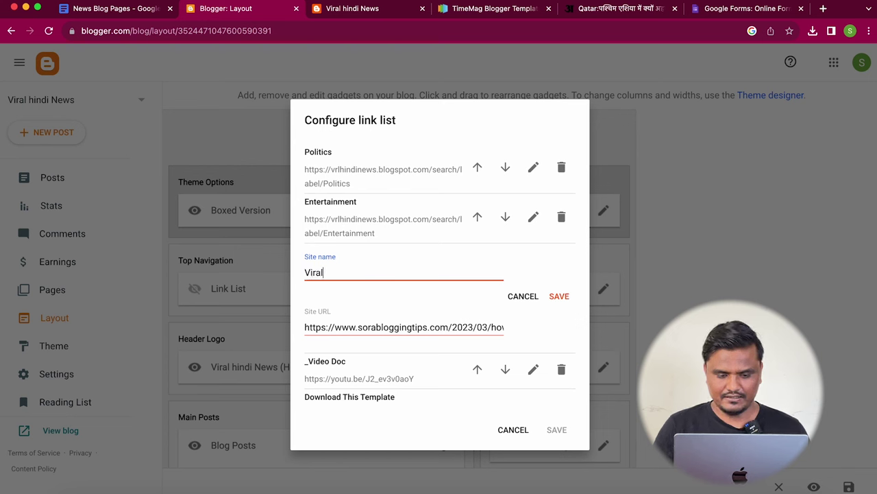
triple_click(388, 327)
text(https://vrlhindinews.blogspot.com/search/label/Politics)
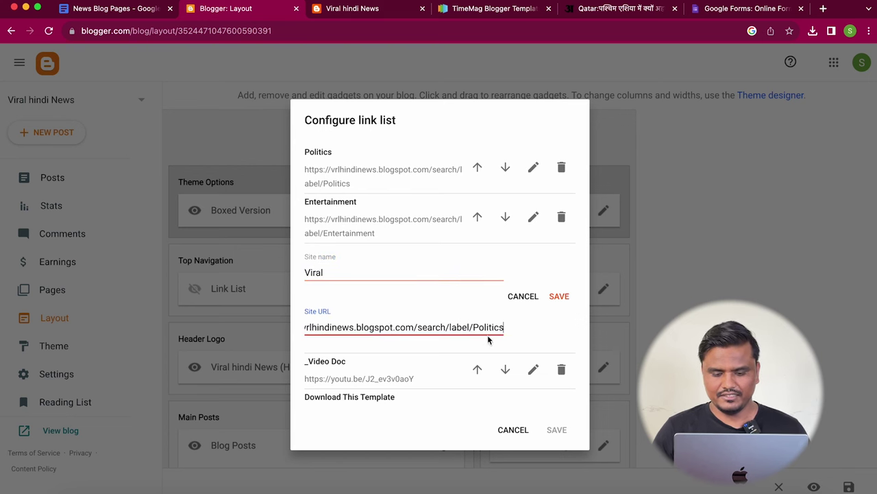
double_click(491, 327)
text(Viral)
click(560, 295)
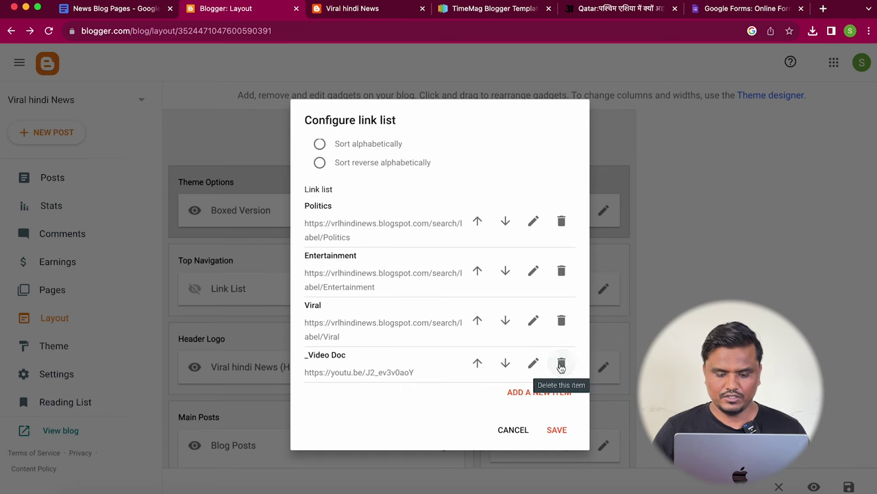
- Delete the _Video Doc link and save the Main Menu link list without adding a new item
click(561, 367)
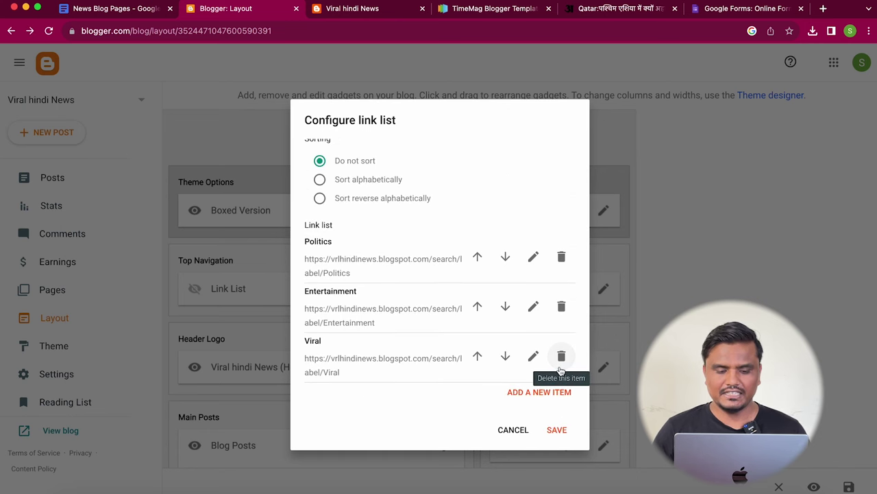
click(556, 430)
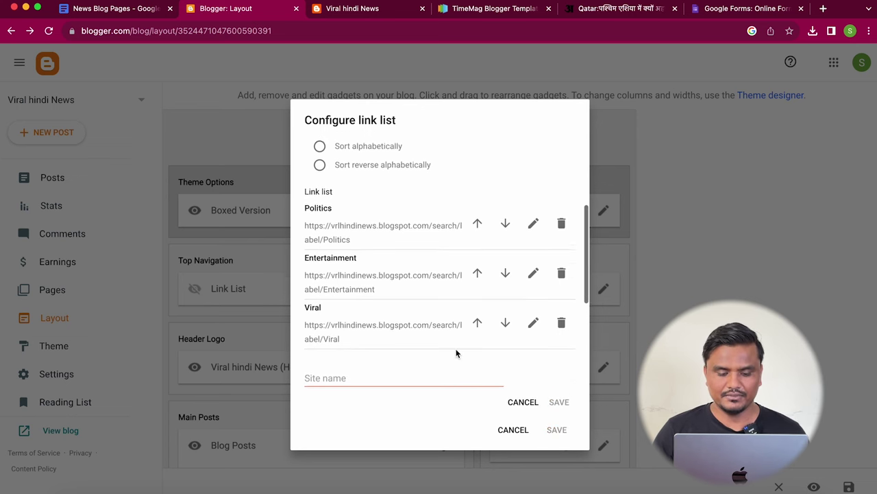
click(400, 370)
click(514, 397)
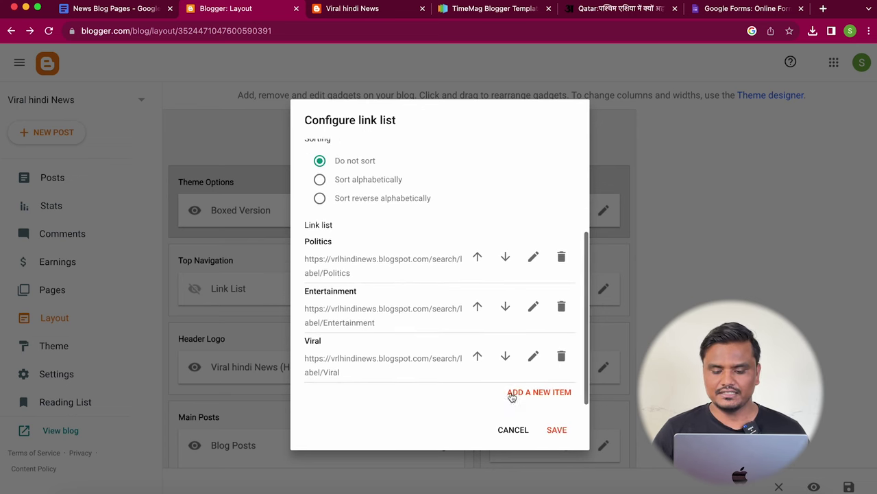
click(559, 431)
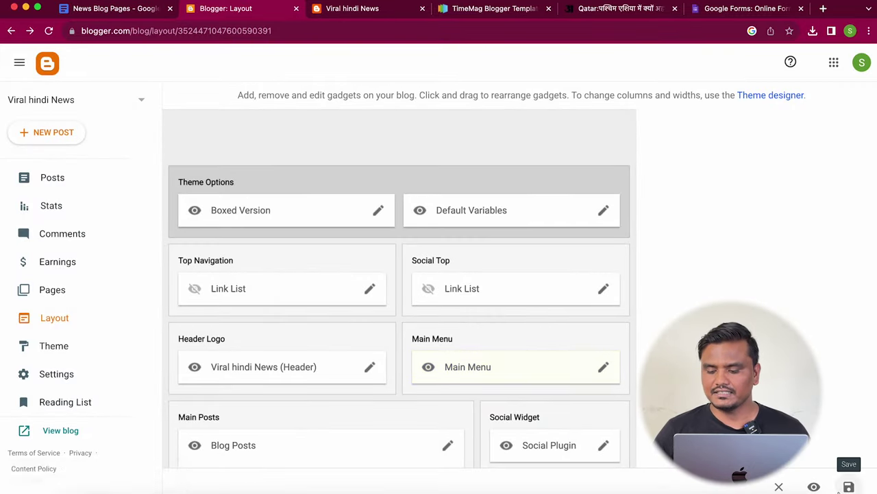
- Save the layout changes and reload the live blog to check its main menu
click(849, 486)
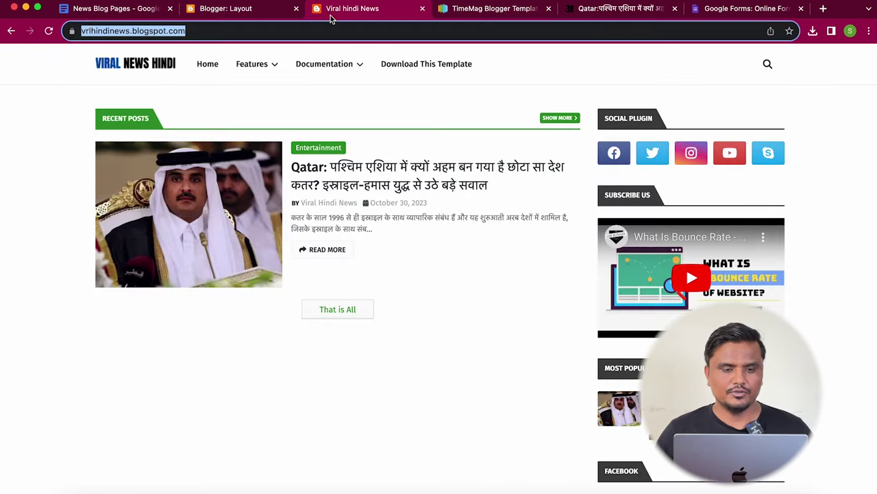
click(330, 13)
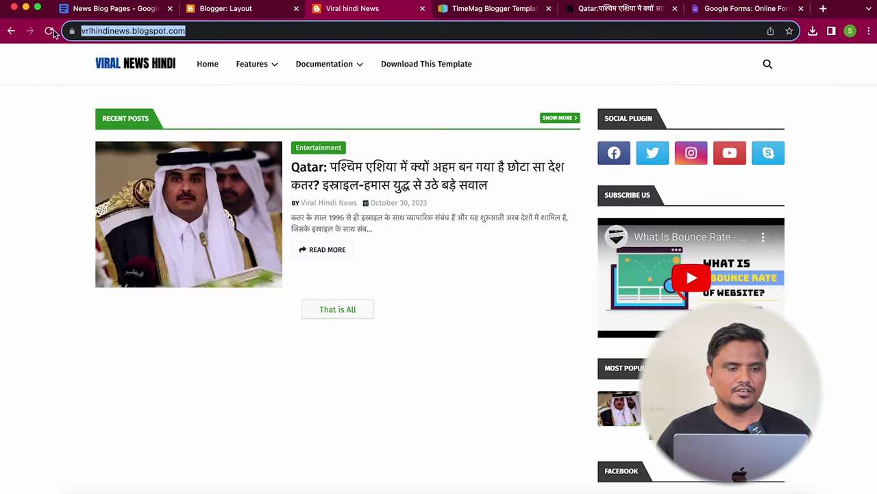
click(49, 30)
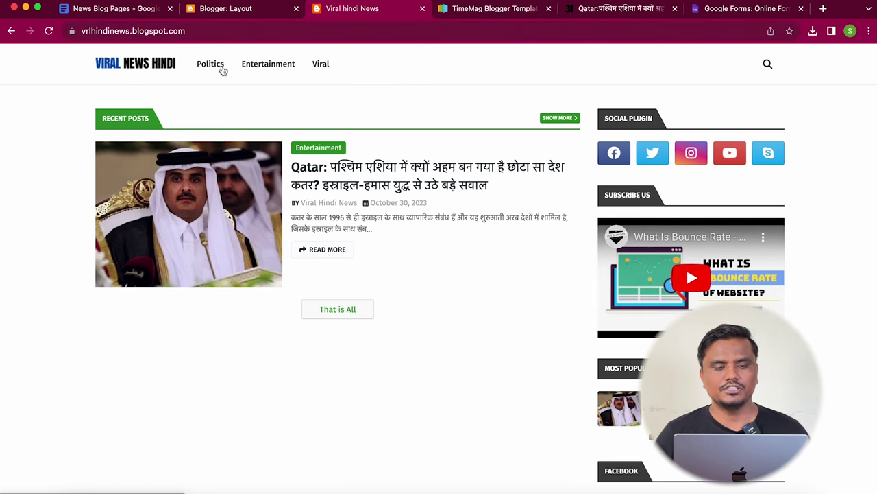
- Open the Politics link from the blog's main menu and examine the label page's web address
click(211, 69)
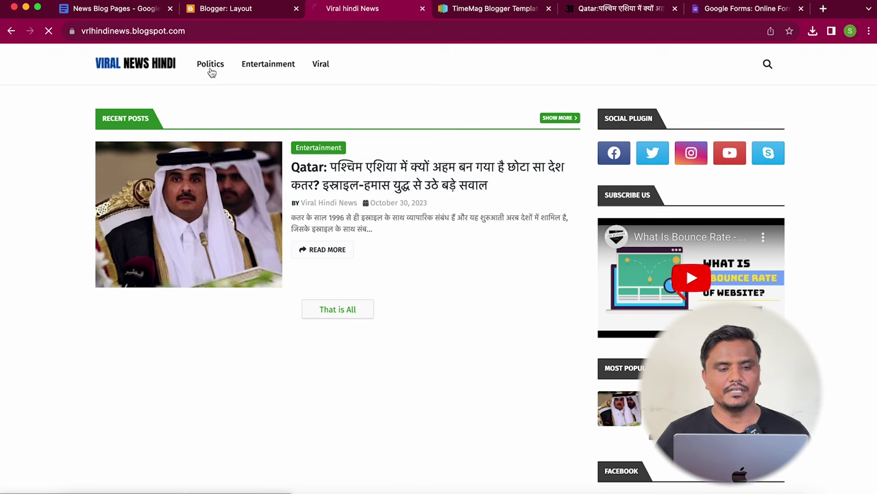
click(229, 31)
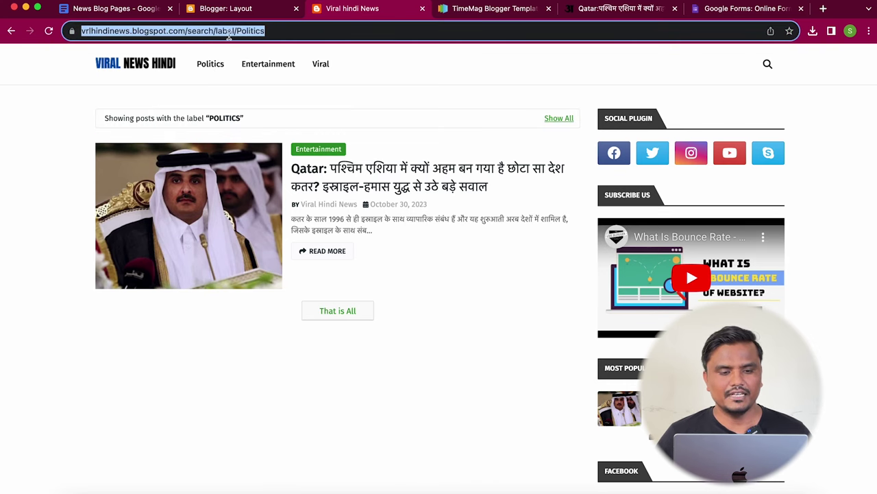
click(243, 33)
double_click(277, 31)
- Open the Qatar article and examine the labels listed below its text
click(360, 179)
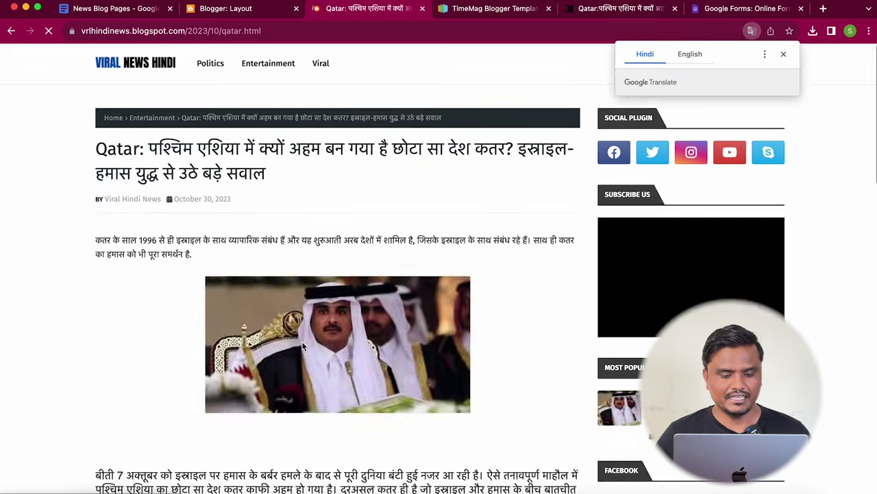
scroll(302, 342, down, 10)
scroll(302, 342, up, 5)
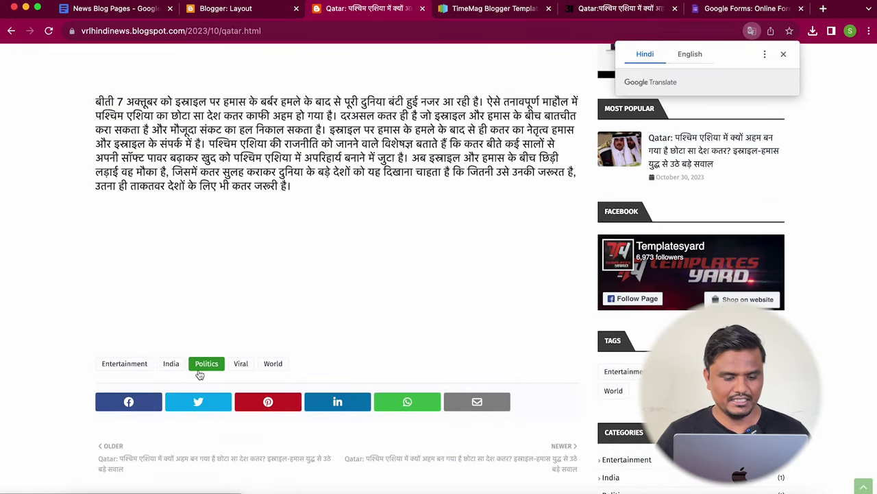
scroll(210, 371, up, 10)
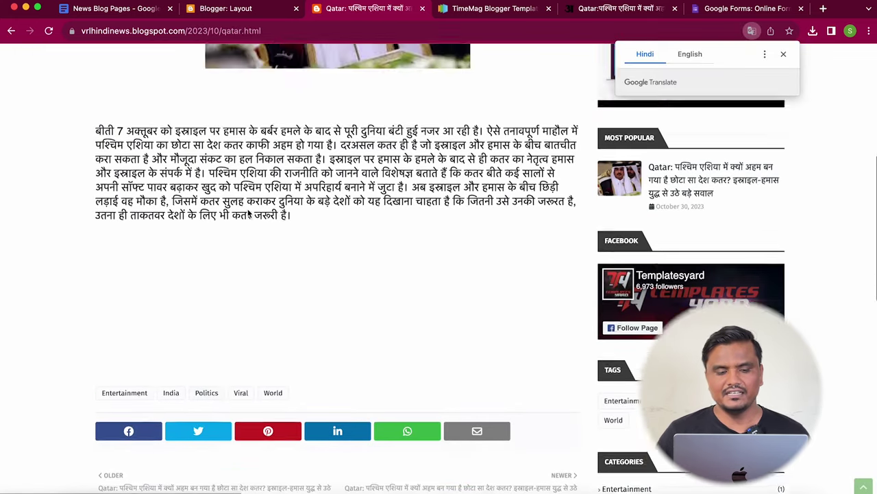
- Check the label pages linked from the main menu and reopen the Qatar article from the blog's homepage
click(222, 69)
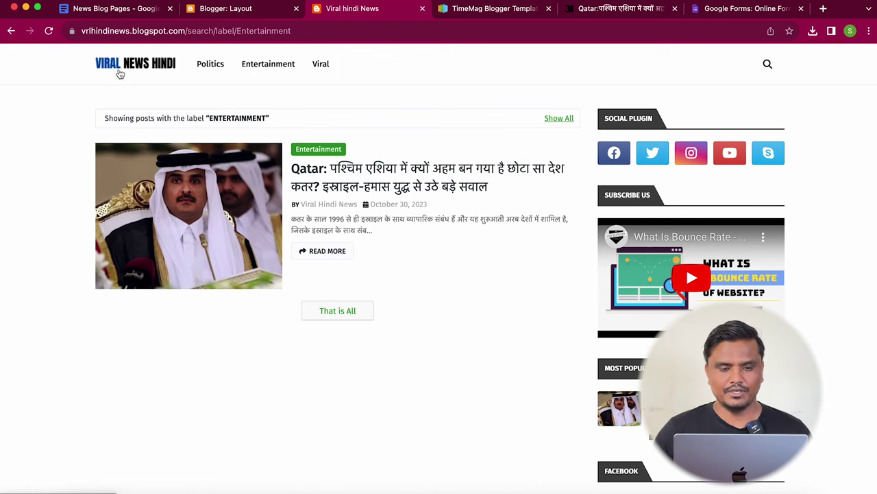
click(120, 73)
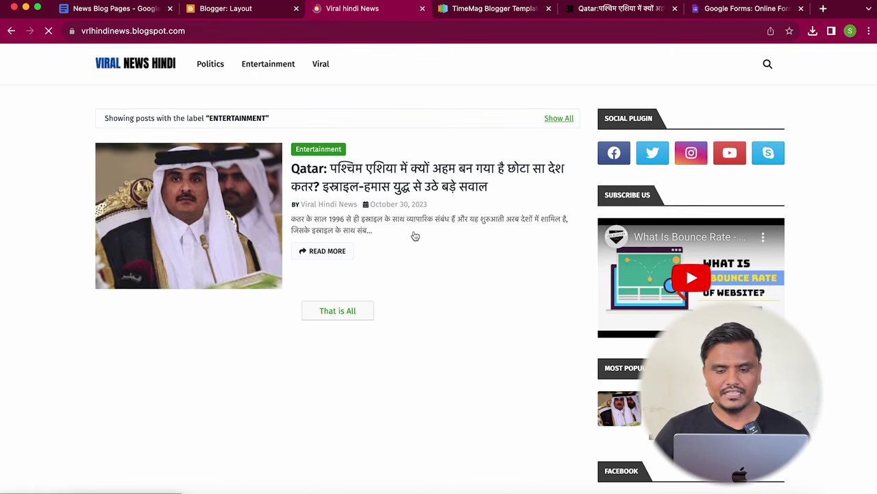
key(ctrl+shift+Tab)
click(352, 9)
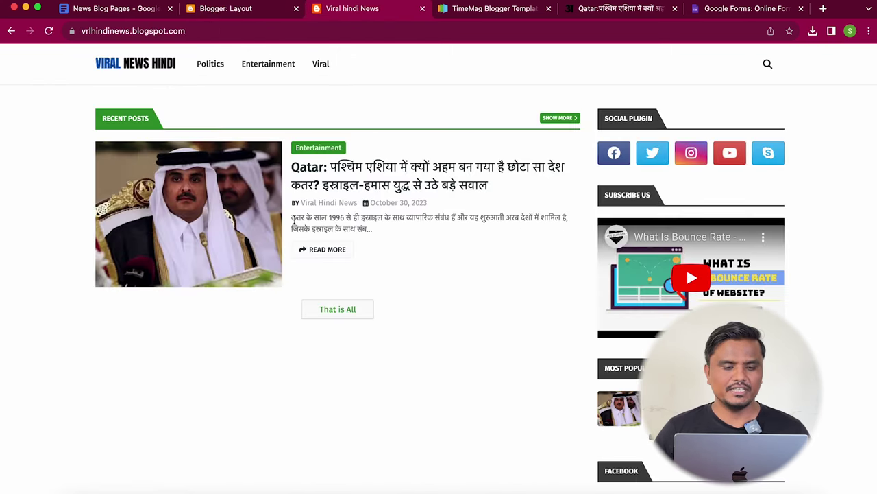
click(332, 165)
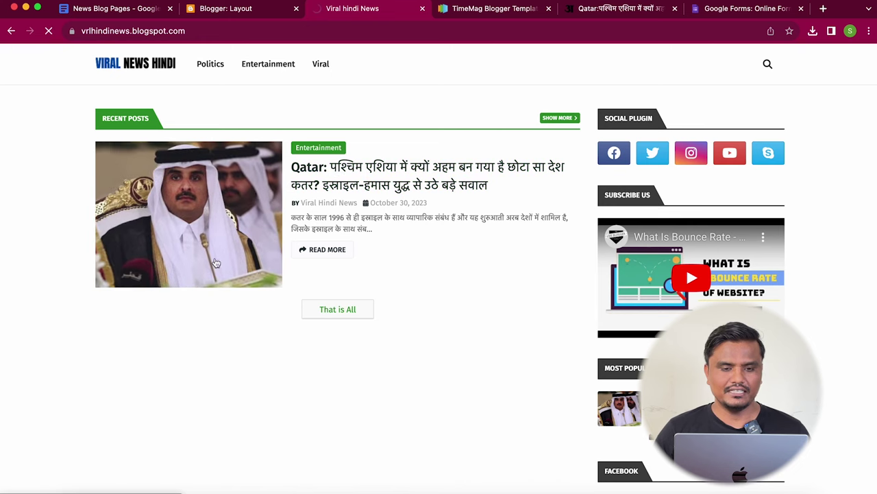
- Review the Blog Posts gadget's settings in the Blogger layout's Main Posts section and close them without saving
click(247, 13)
click(446, 229)
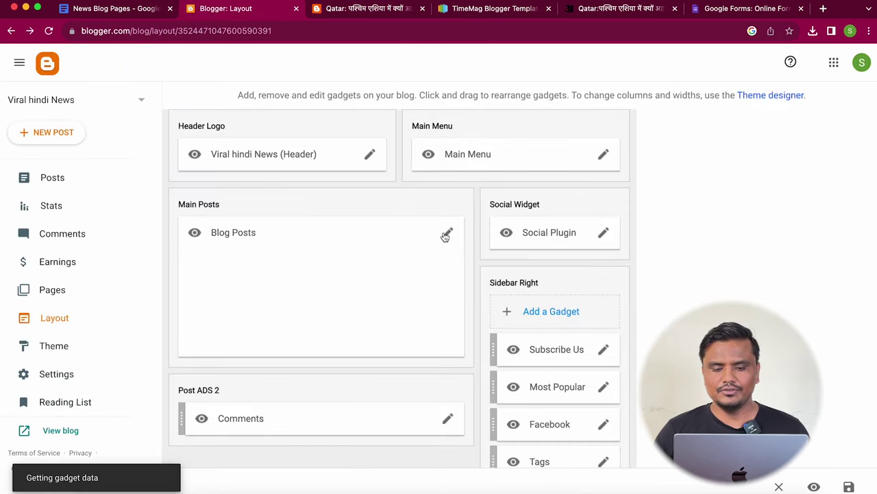
scroll(461, 356, down, 5)
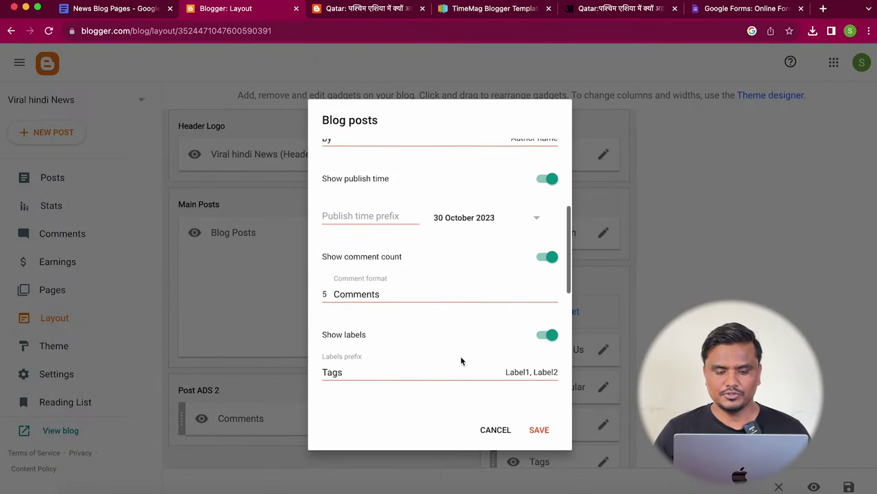
scroll(460, 355, down, 2)
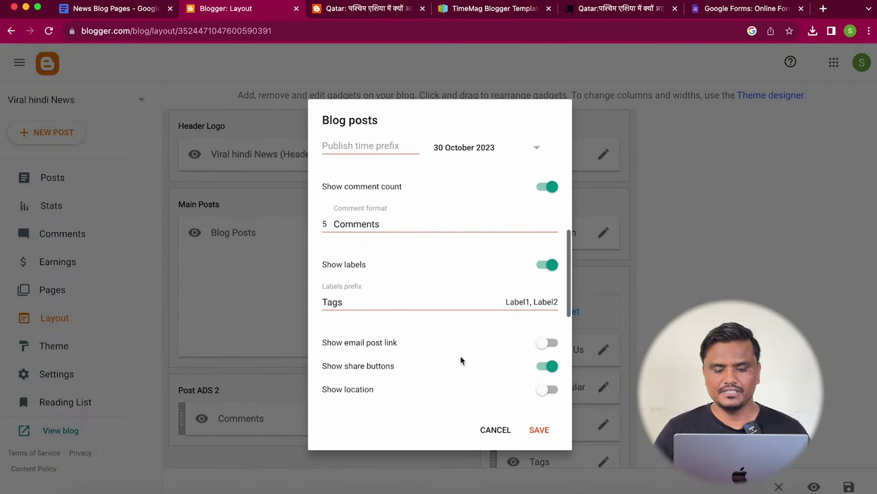
scroll(460, 355, down, 2)
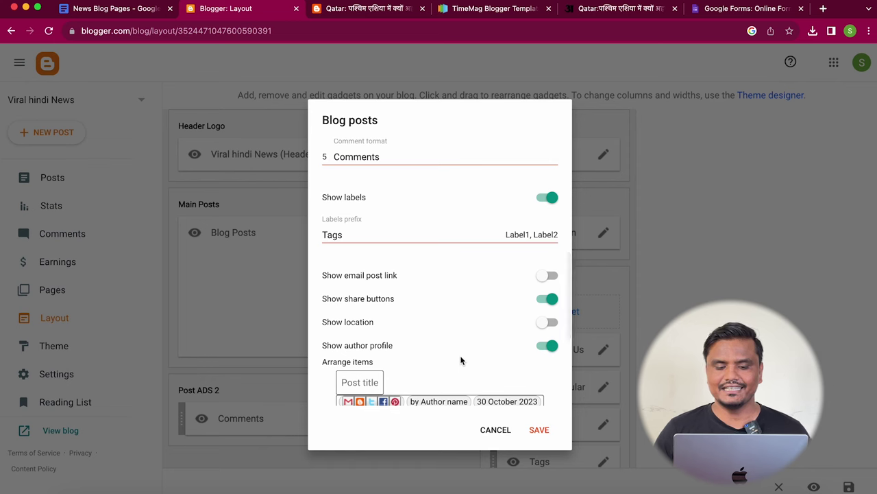
scroll(460, 355, down, 3)
scroll(460, 355, down, 2)
scroll(460, 355, up, 15)
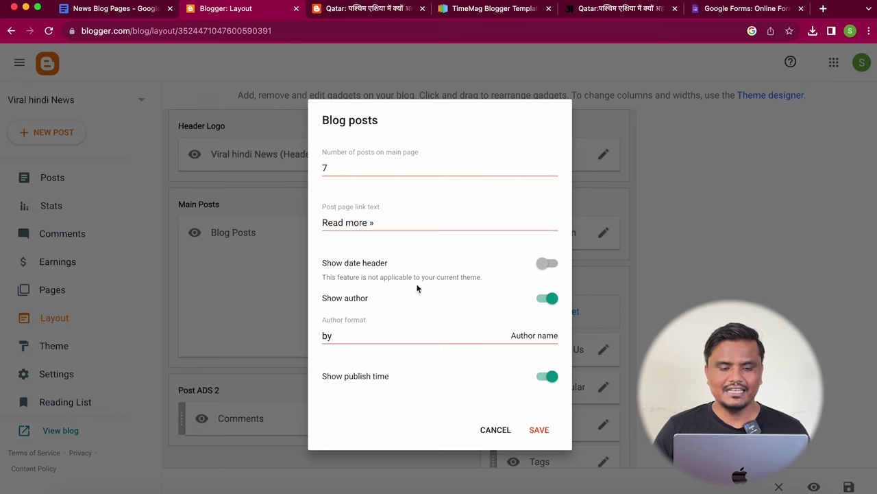
click(487, 429)
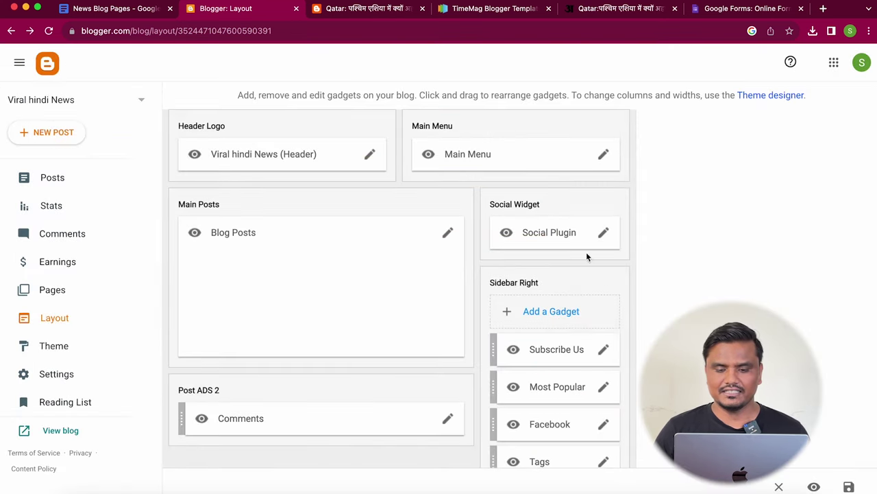
- Compare the Social Plugin on the live post with its gadget settings and examine the facebook item's site URL
click(366, 9)
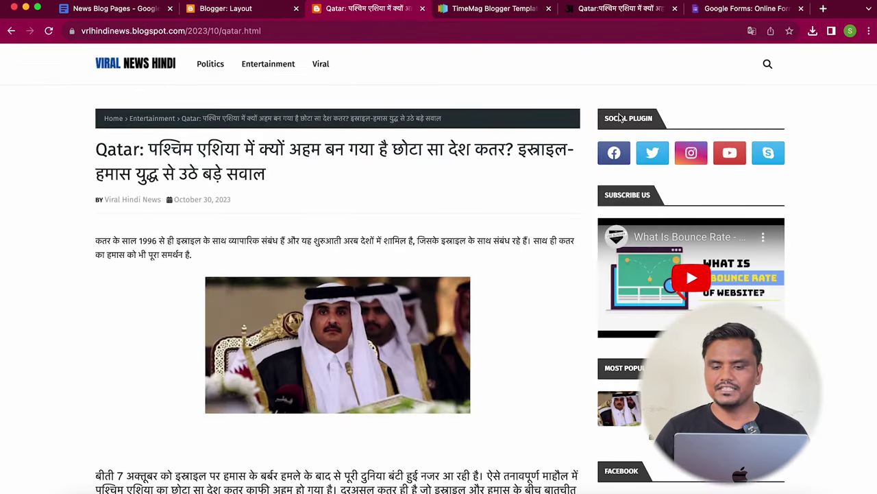
click(233, 9)
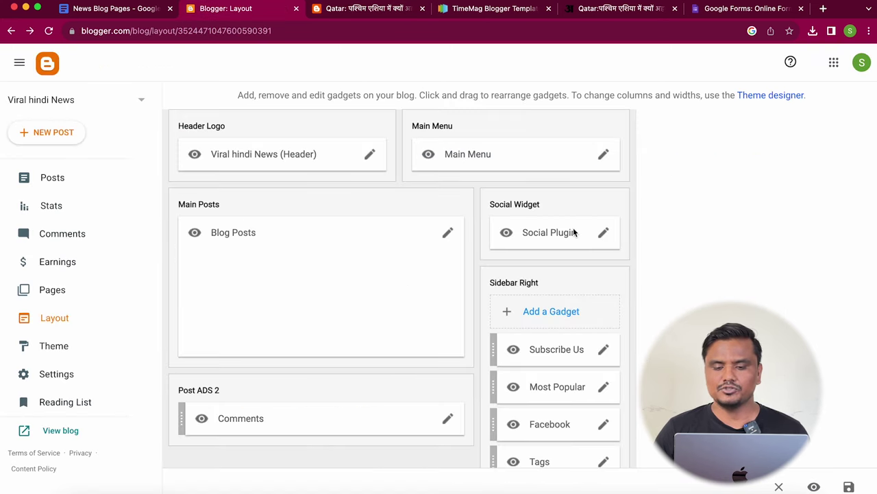
click(603, 235)
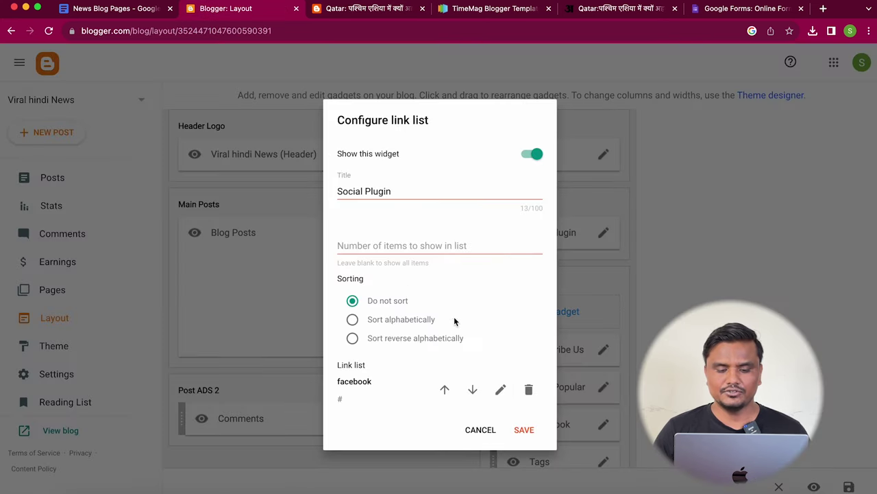
scroll(454, 319, down, 5)
click(500, 221)
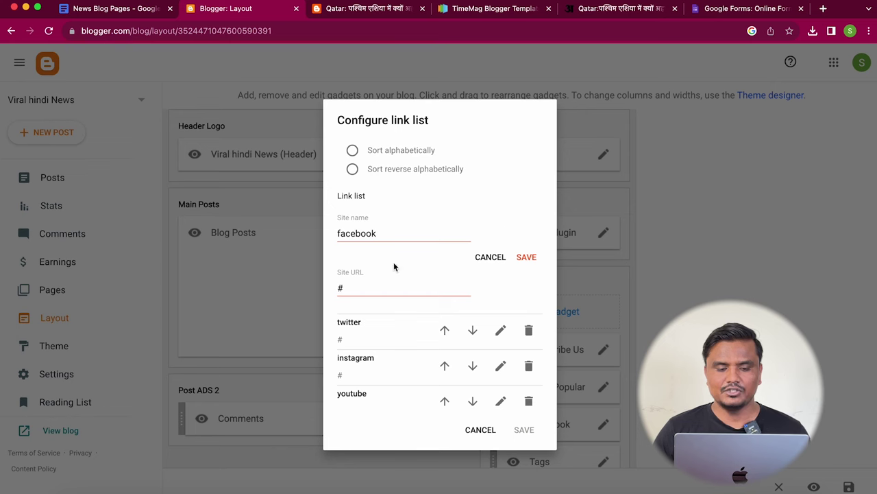
click(367, 288)
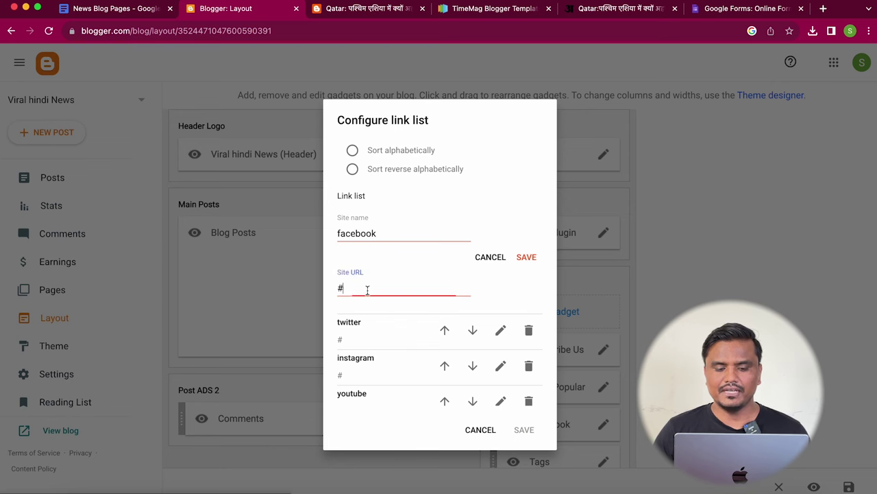
click(357, 15)
click(226, 8)
scroll(422, 217, up, 1)
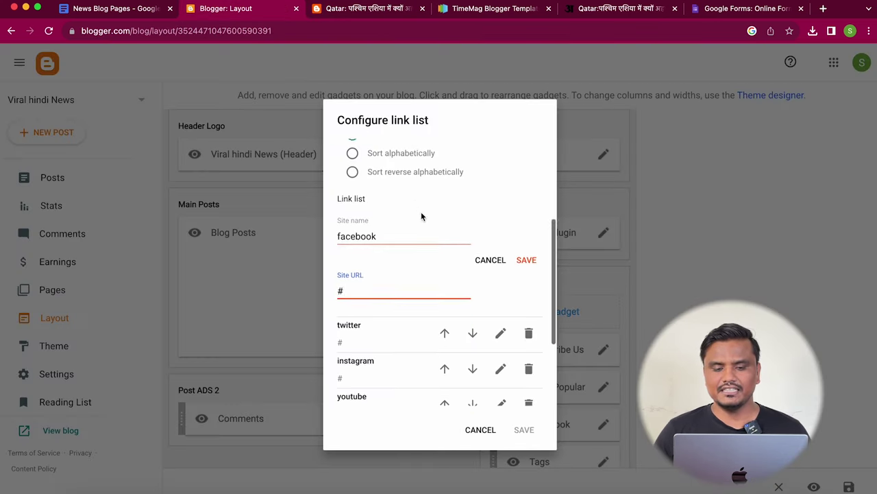
scroll(422, 217, up, 5)
click(531, 154)
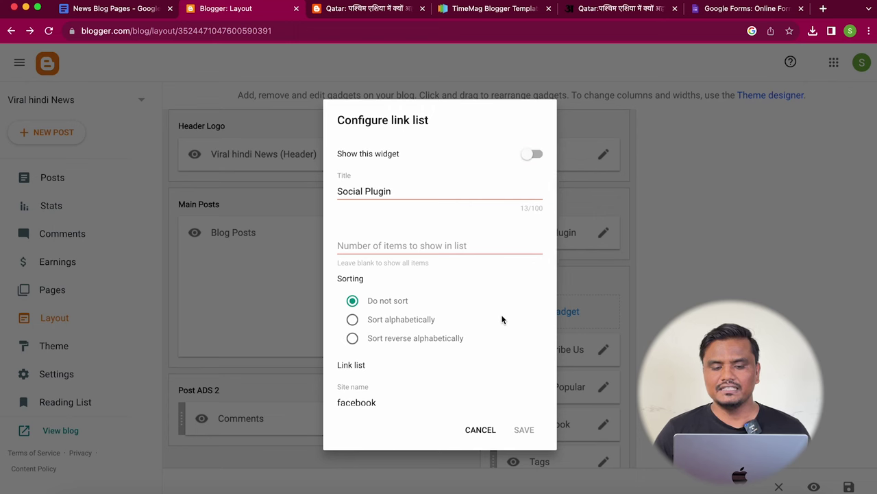
scroll(515, 321, down, 5)
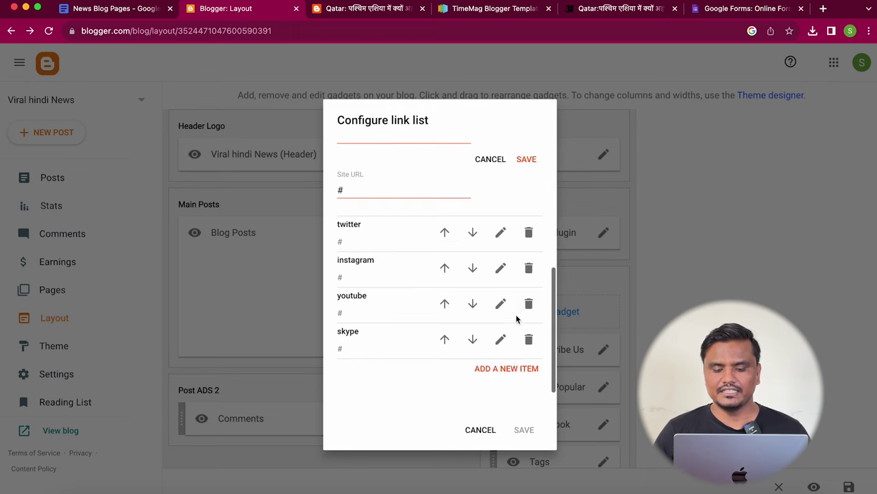
click(486, 431)
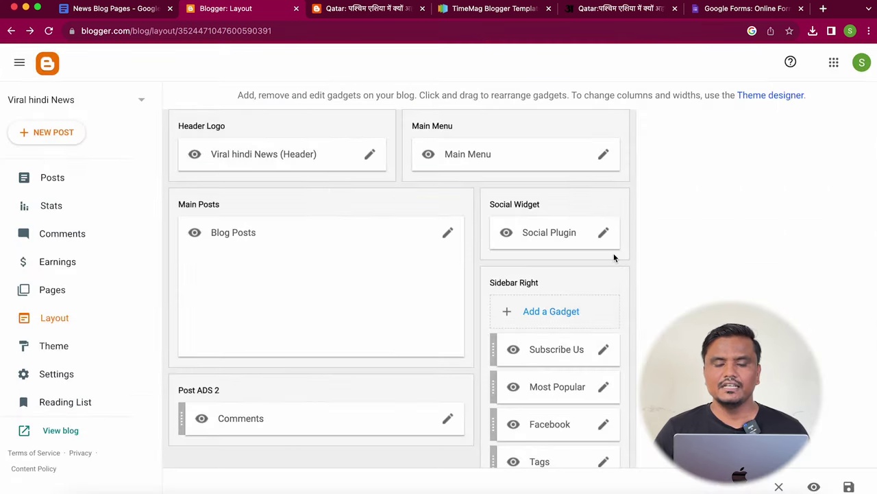
- Hide the Social Plugin gadget, save its settings and reload the live post to check the sidebar
click(602, 235)
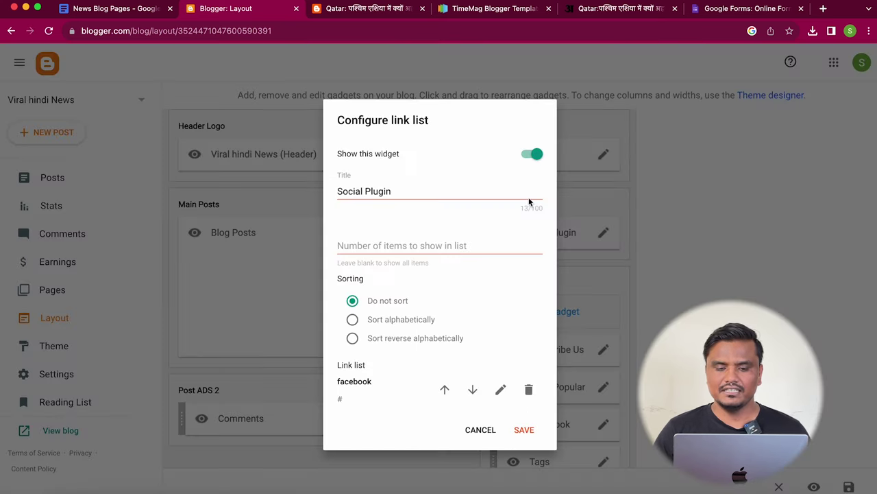
click(532, 154)
click(524, 429)
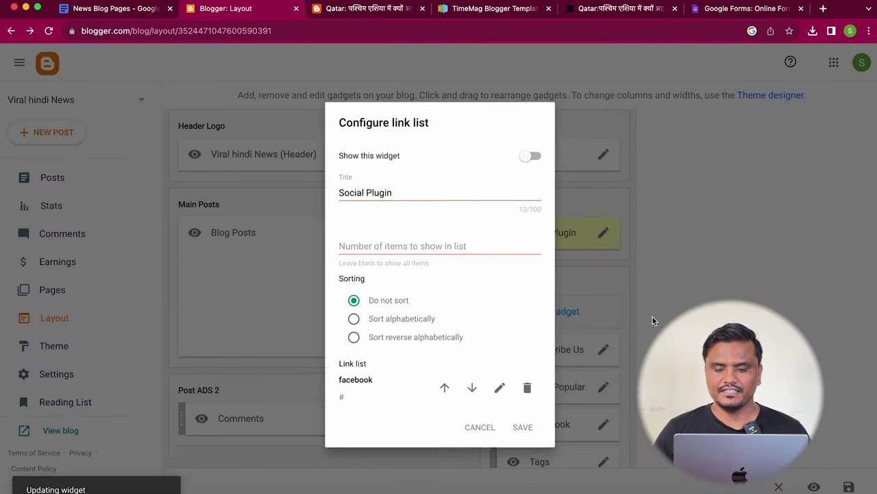
click(363, 8)
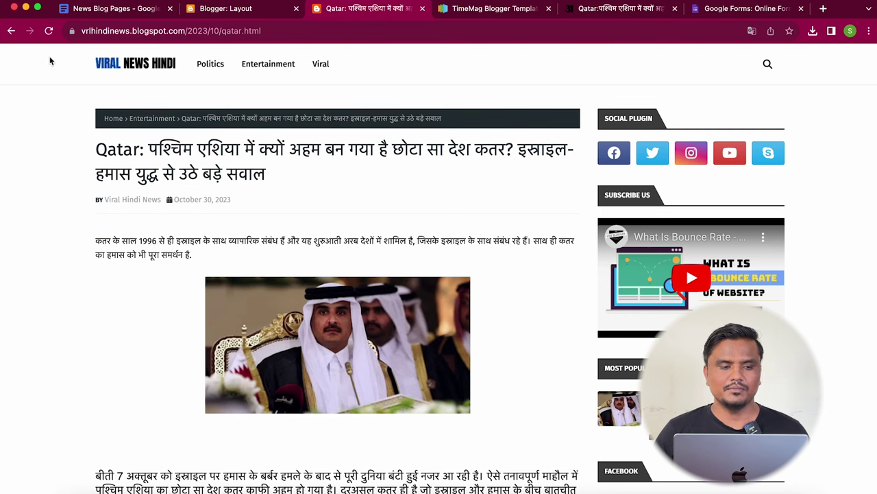
click(49, 31)
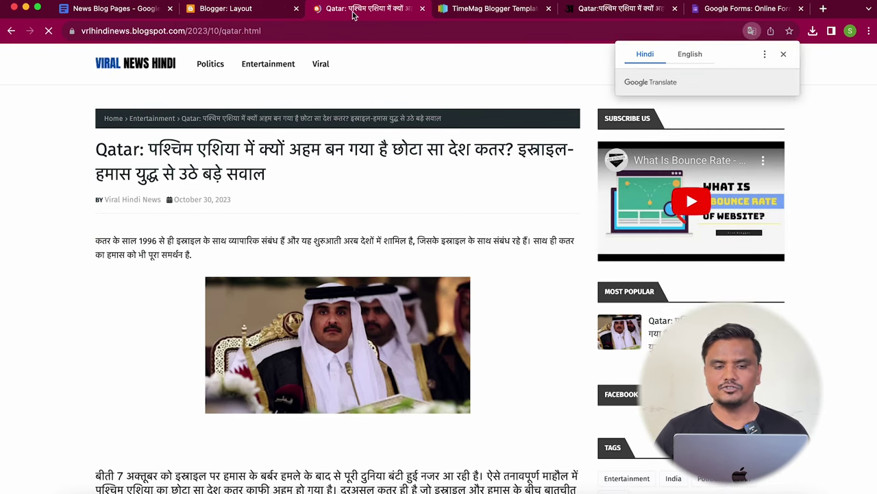
- Hide the Subscribe Us gadget in the Blogger layout's right sidebar and save its settings
click(268, 13)
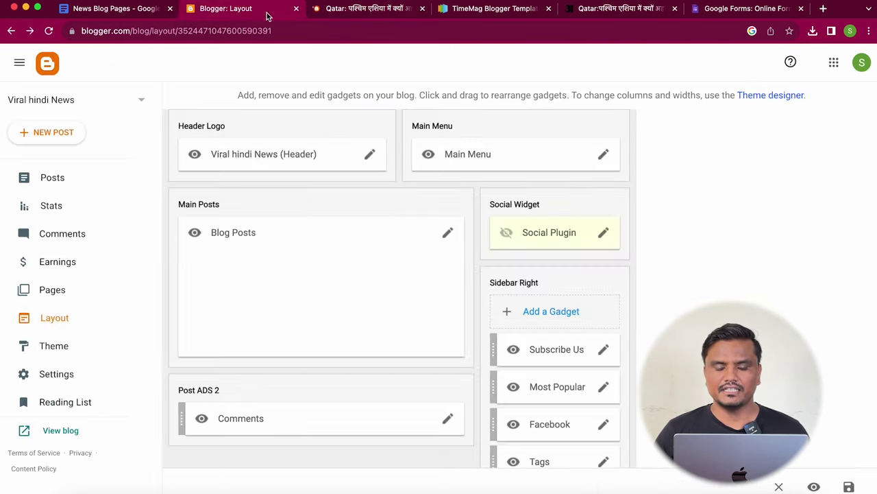
click(604, 351)
click(532, 154)
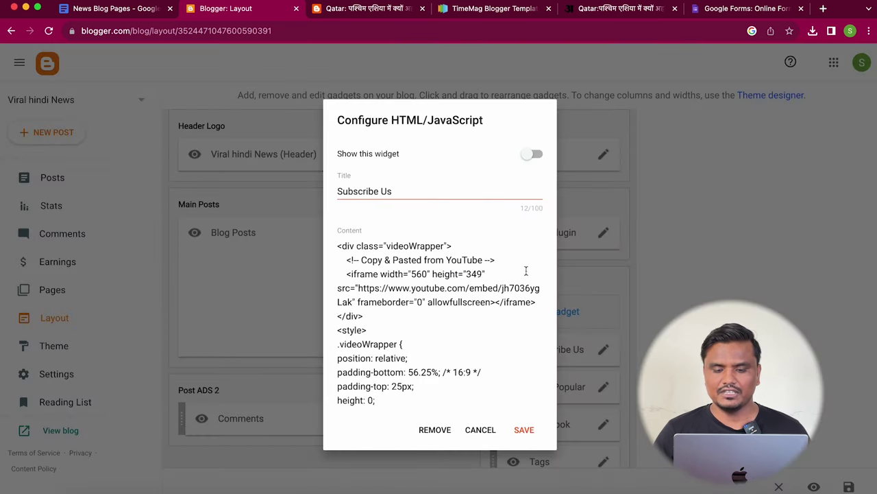
click(524, 430)
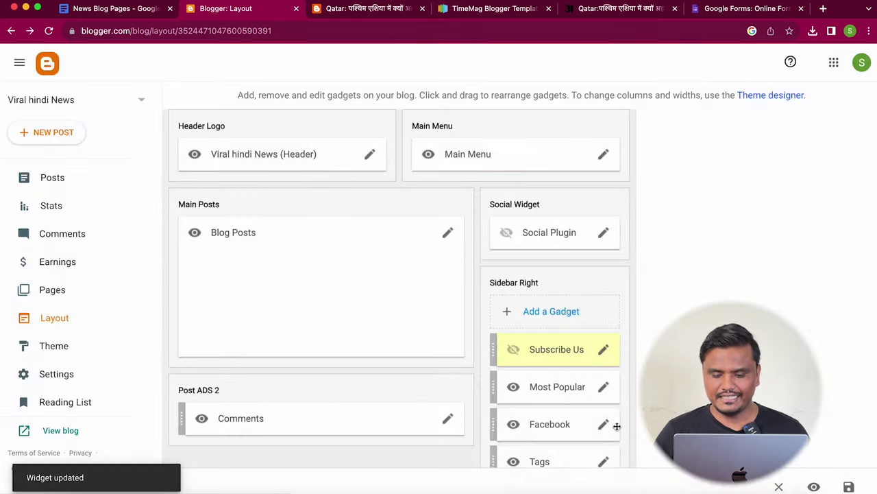
- Hide the Facebook gadget, save its settings, and move the Search This Blog gadget to the start of the Sidebar Right section
scroll(617, 421, down, 3)
click(603, 310)
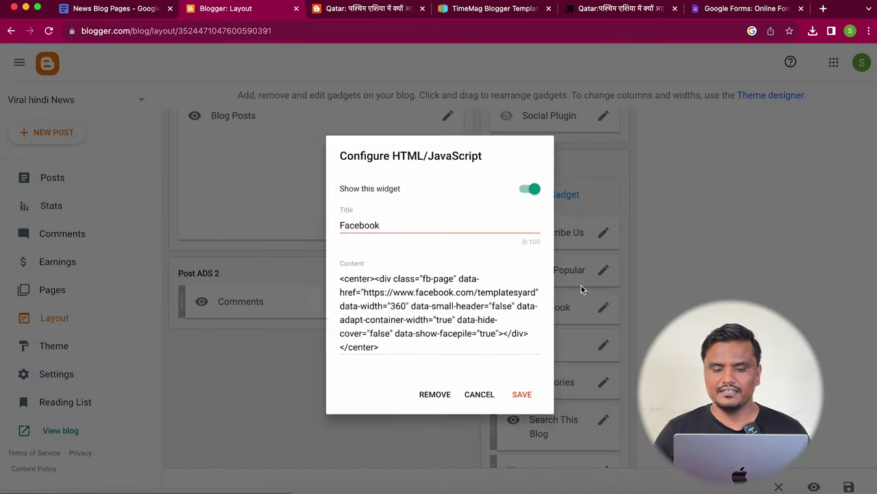
click(530, 188)
click(523, 396)
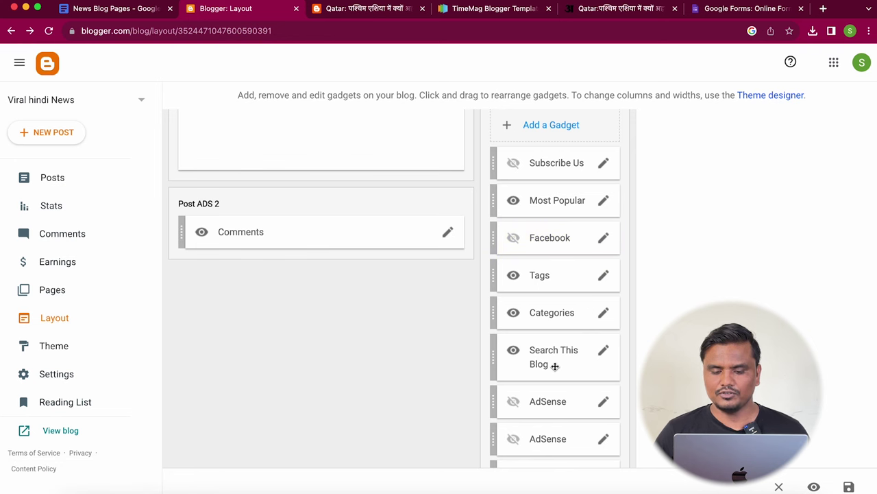
drag(554, 364, 559, 161)
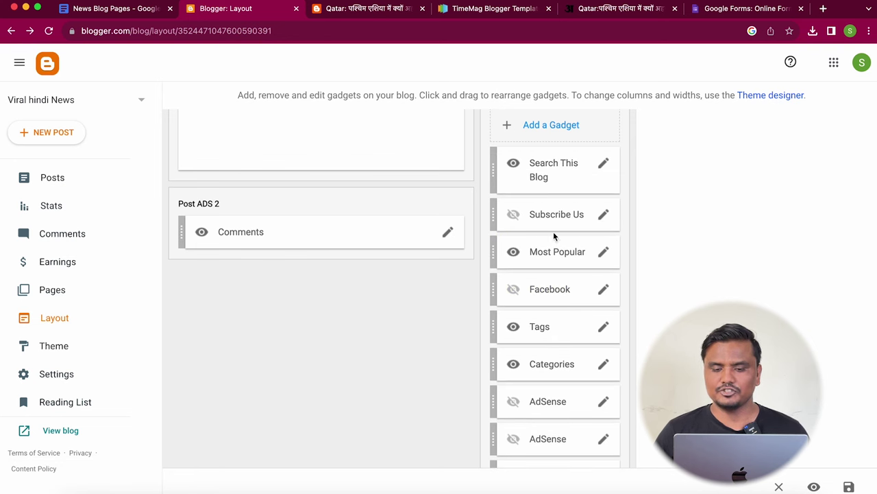
- Remove the Attribution and Report Abuse gadgets from the layout's Sidebar Right section
scroll(572, 370, down, 5)
right_click(577, 290)
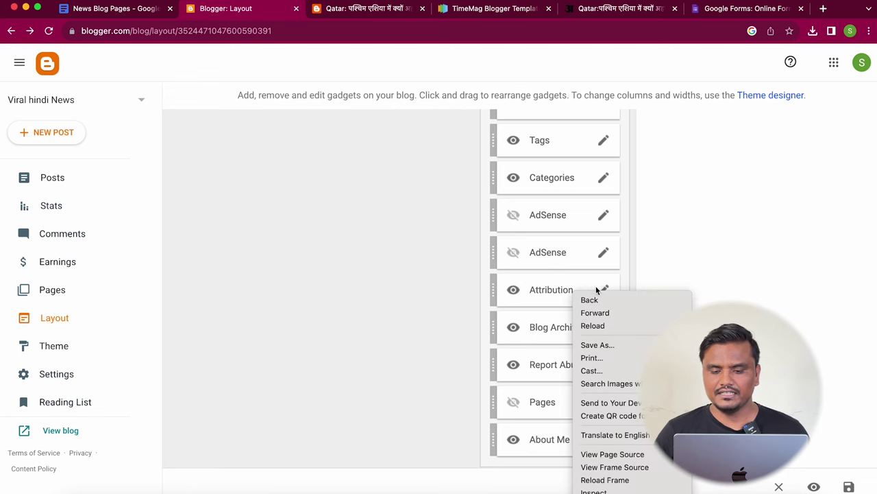
key(Escape)
click(603, 290)
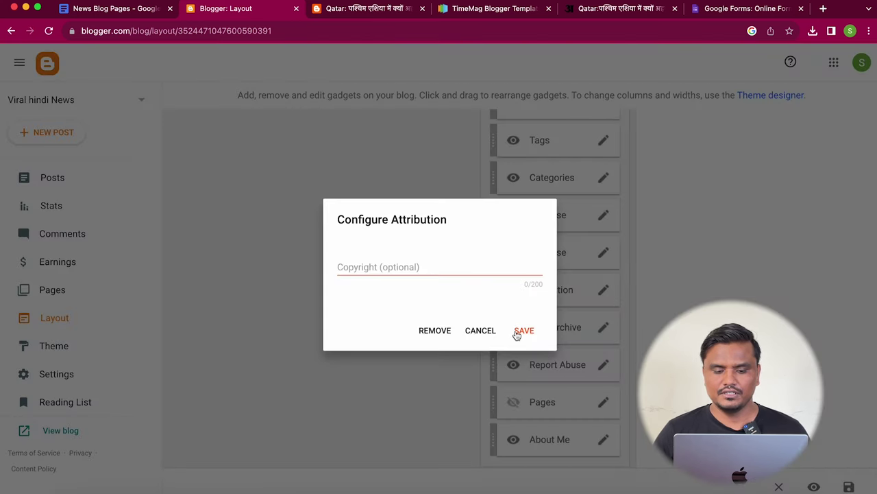
click(435, 330)
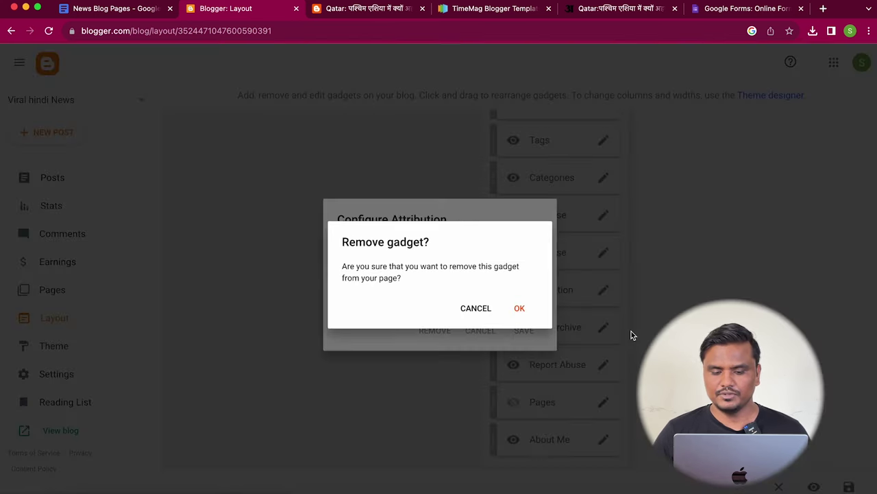
click(528, 317)
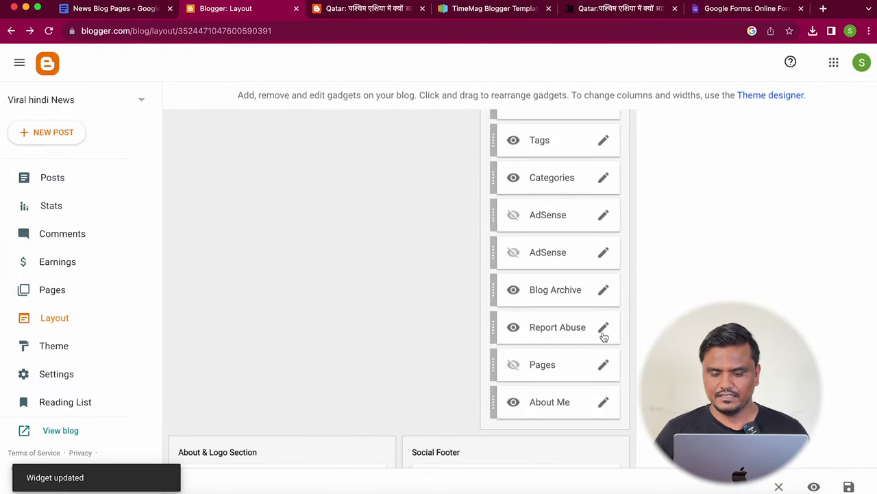
click(604, 333)
click(432, 330)
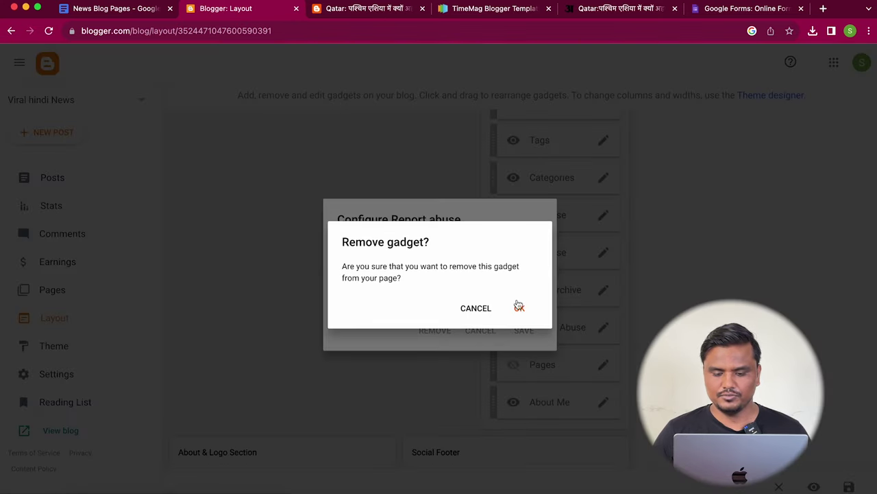
click(522, 306)
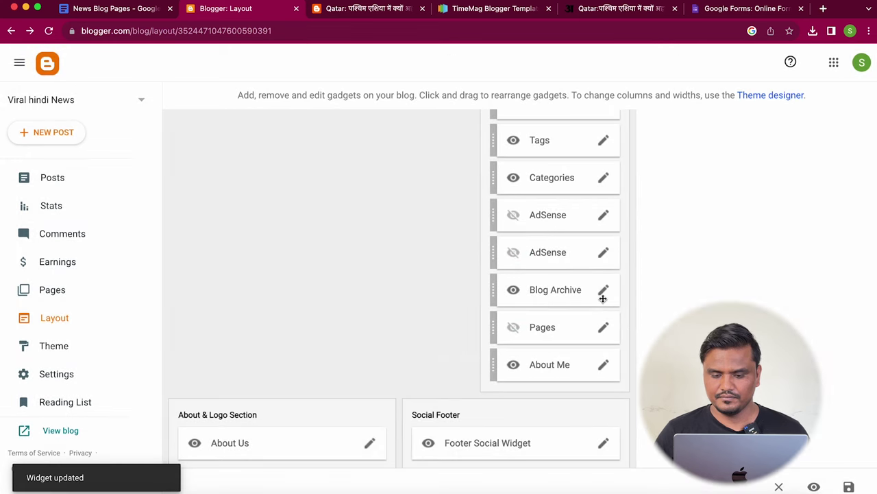
- Remove the Blog Archive and About Me gadgets from the layout's Sidebar Right section
click(603, 294)
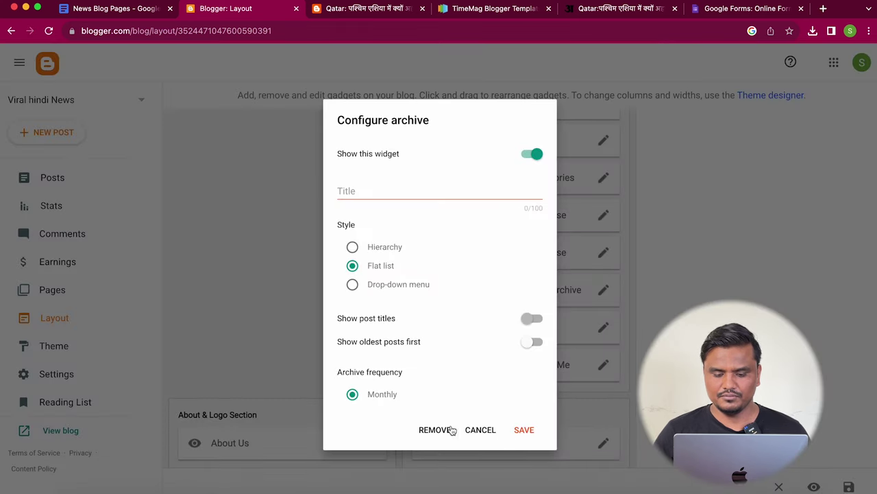
click(436, 429)
click(518, 310)
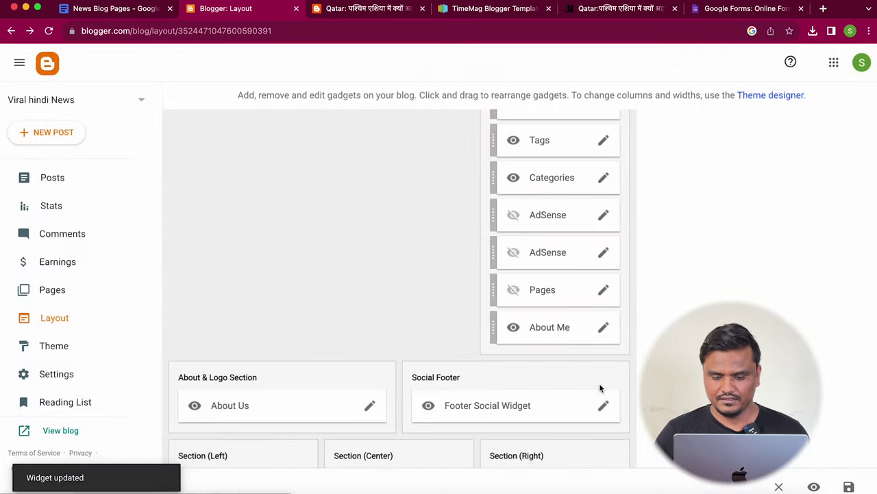
click(604, 327)
click(431, 363)
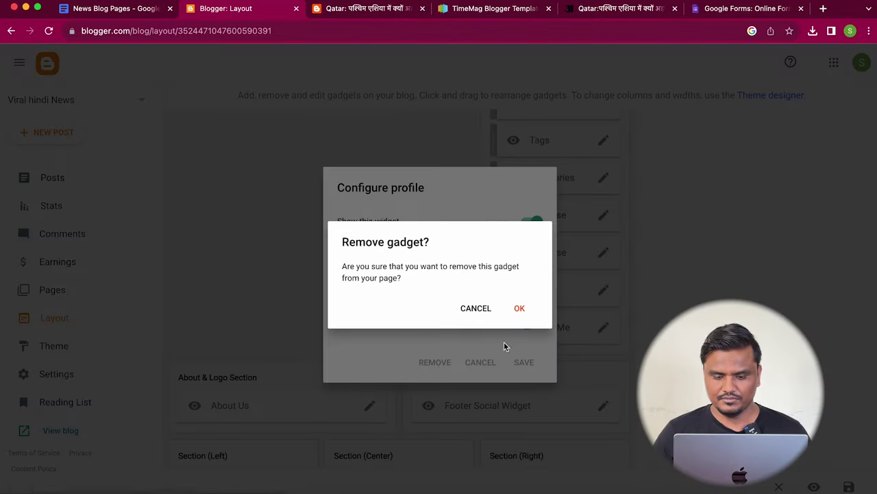
click(521, 309)
- Check the footer on the live post, then hide the About Us gadget in the About & Logo Section and save it
click(366, 215)
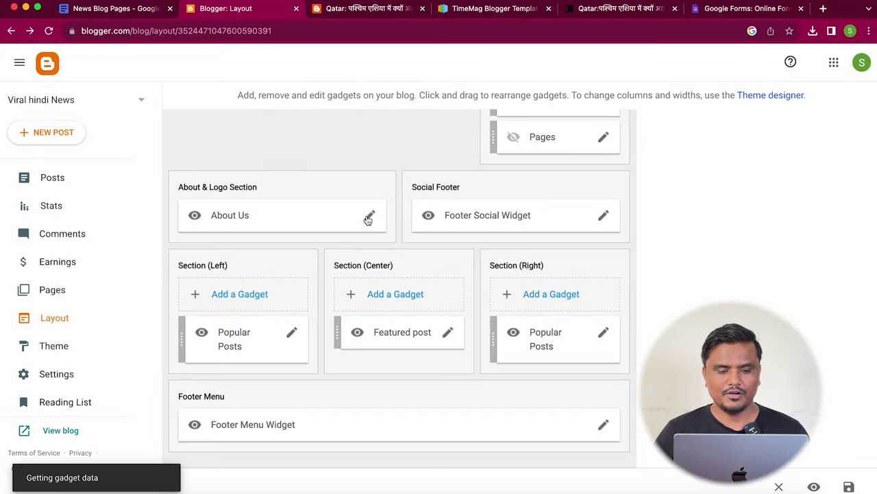
click(345, 8)
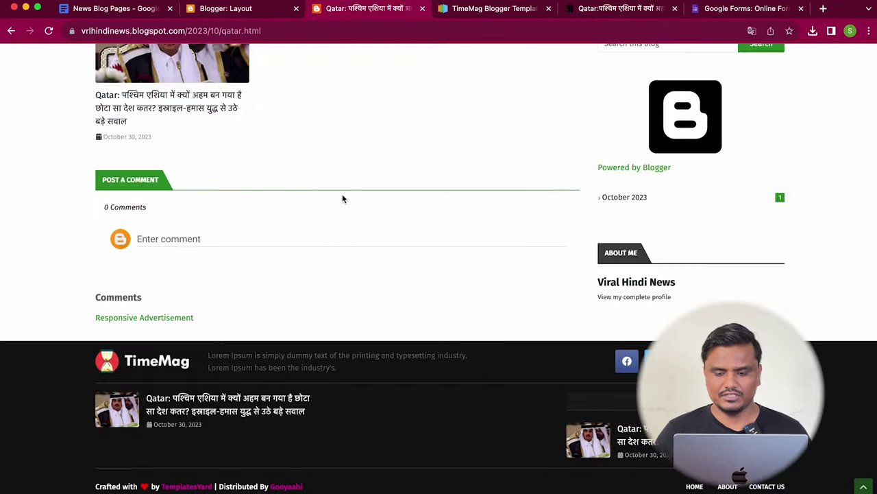
drag(574, 290, 653, 293)
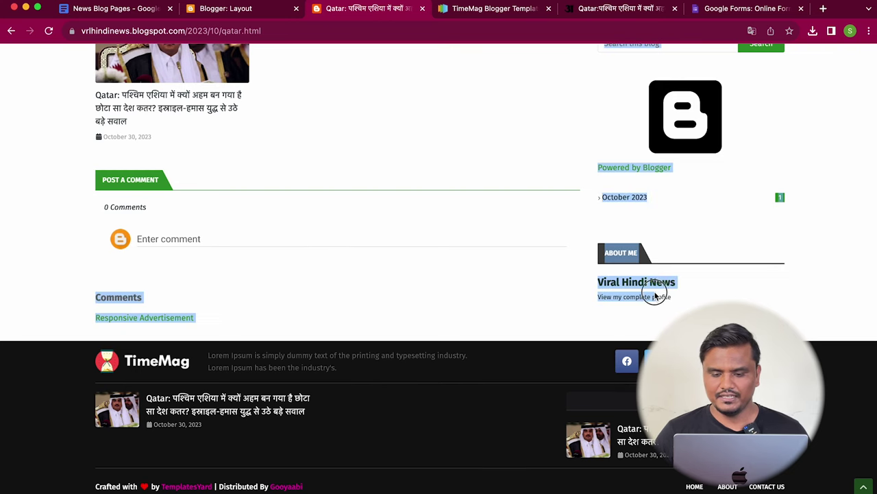
click(234, 8)
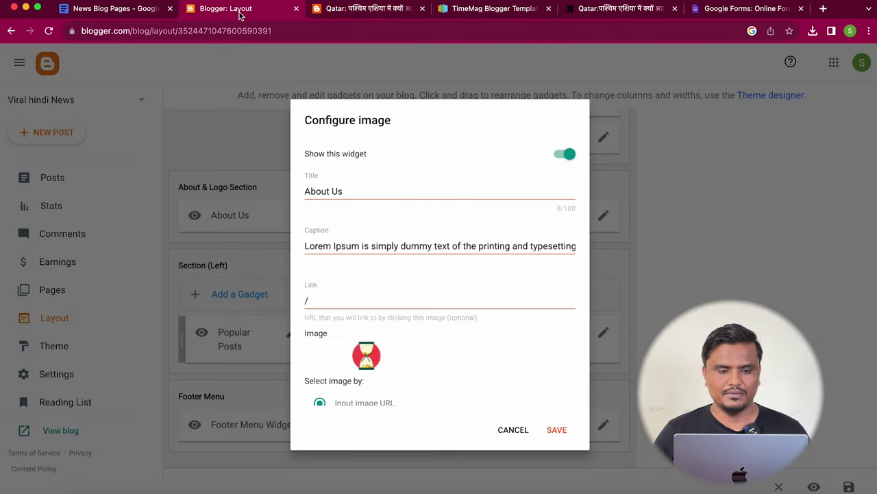
click(566, 153)
click(556, 430)
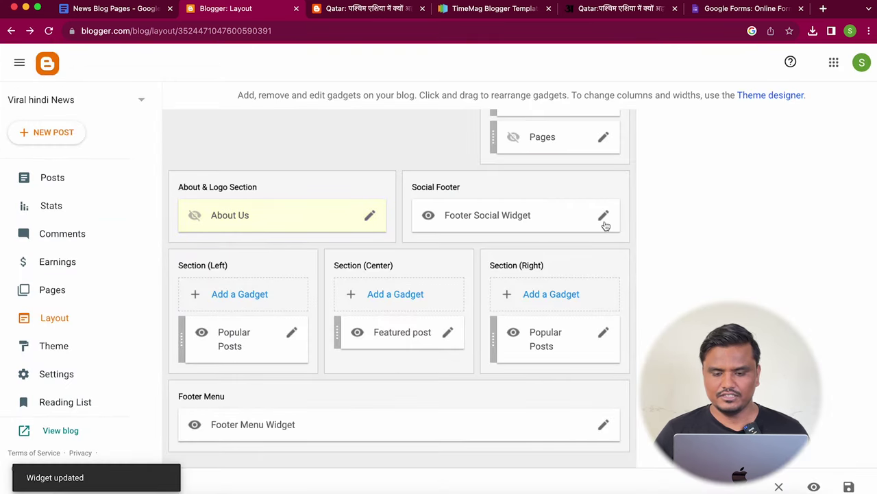
- Review the Footer Social Widget's link list, hide the widget in the Social Footer section and save its settings
click(603, 216)
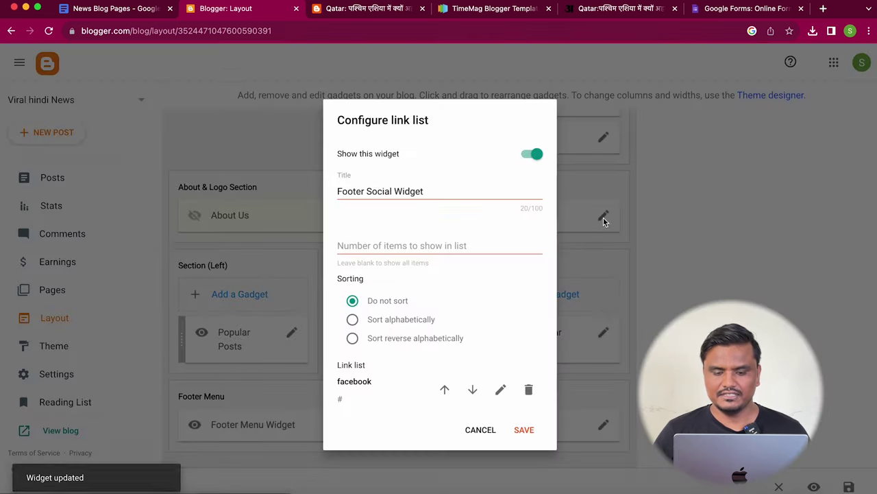
scroll(471, 395, down, 5)
scroll(471, 394, up, 2)
scroll(471, 395, up, 3)
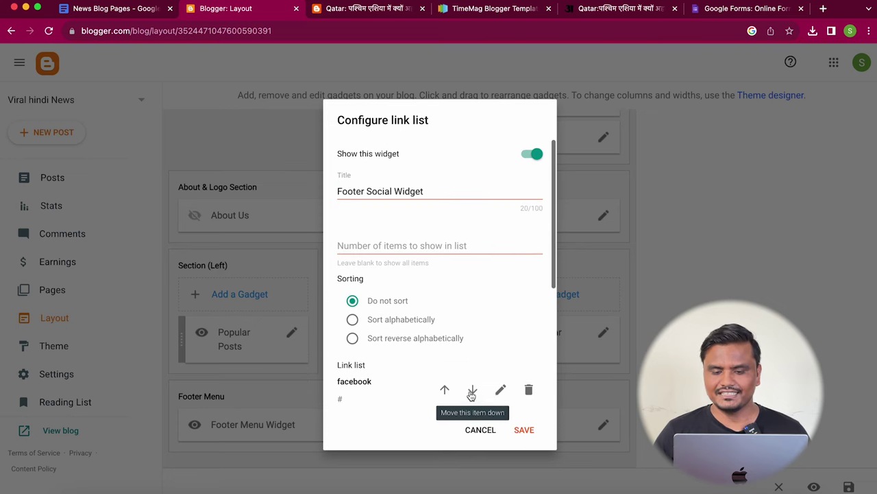
click(534, 154)
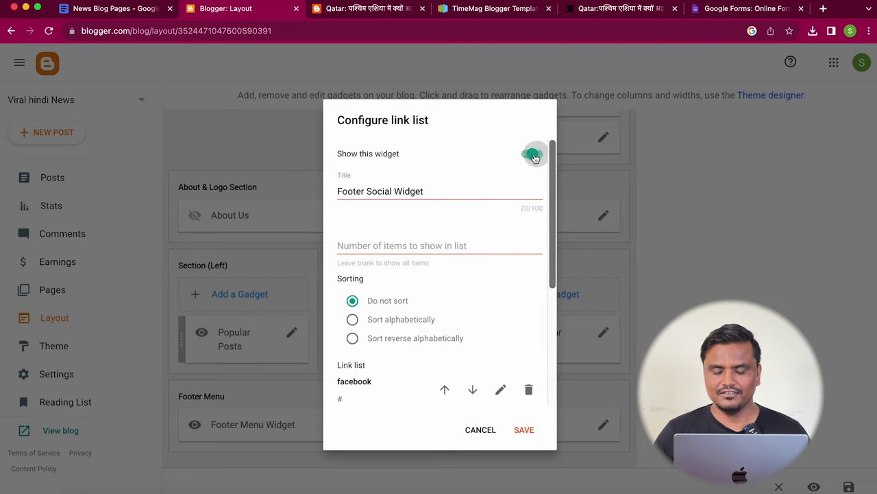
click(525, 430)
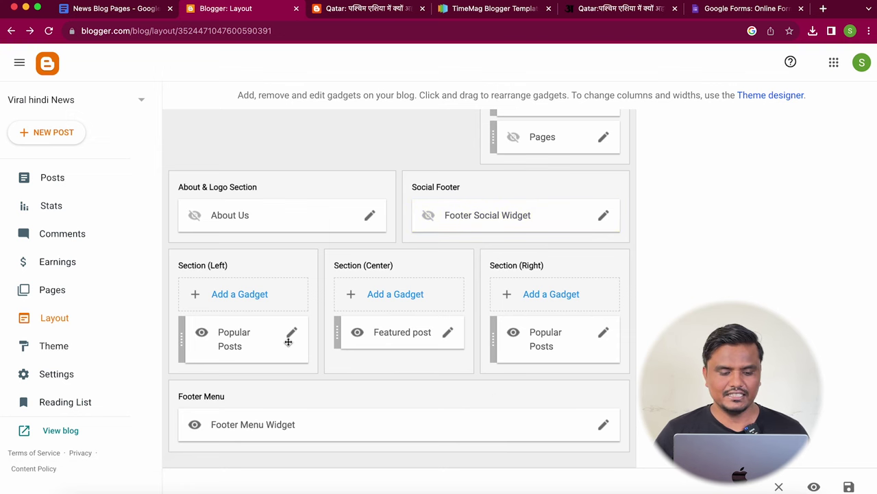
- Check the live post's footer and start a new Footer Menu Widget link item with the site name Privacy Policy
click(346, 10)
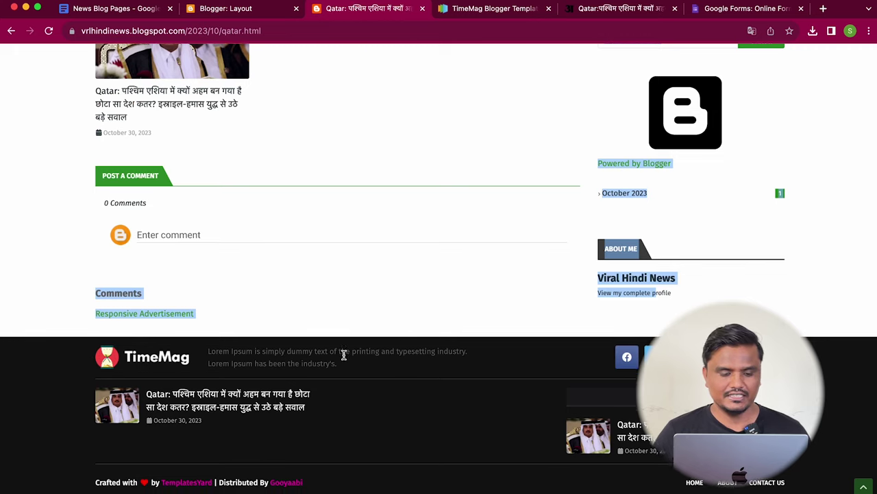
scroll(334, 379, up, 2)
scroll(334, 377, down, 2)
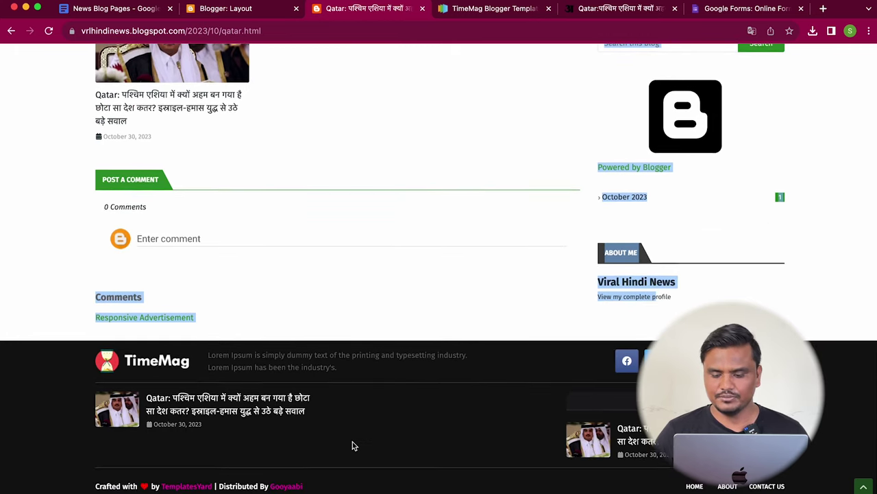
click(215, 11)
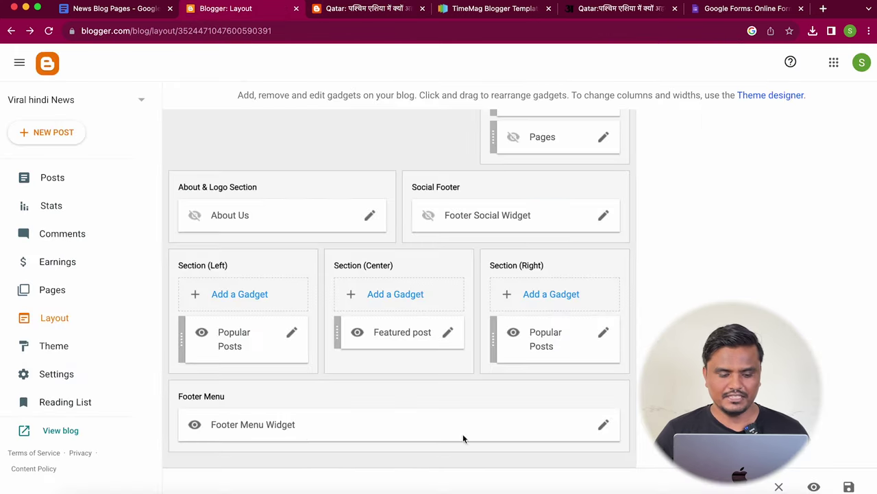
click(604, 424)
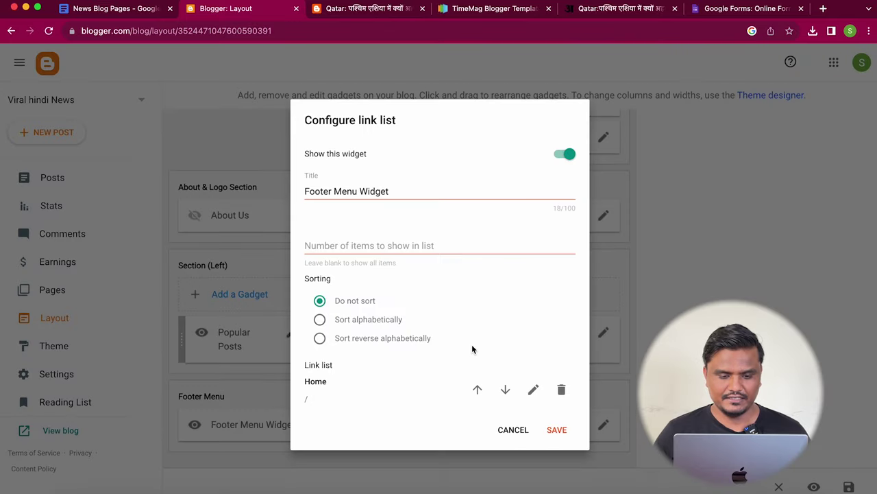
scroll(471, 349, down, 3)
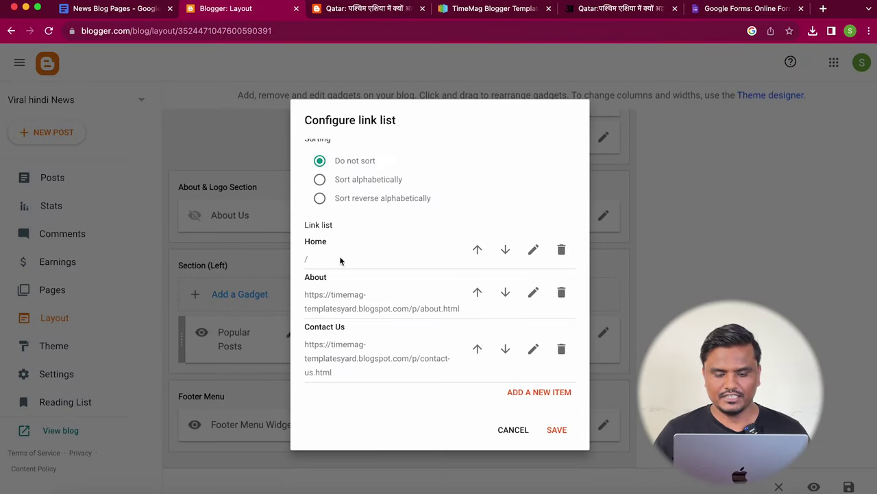
click(525, 393)
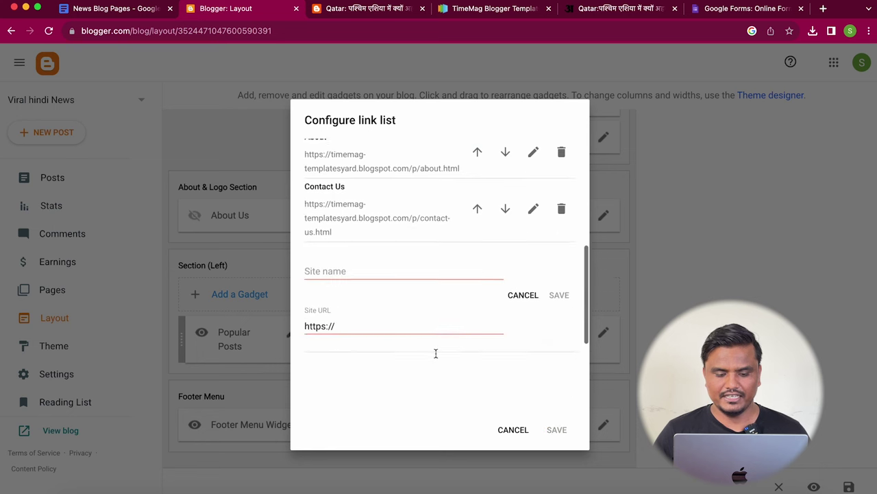
scroll(386, 311, down, 2)
click(352, 226)
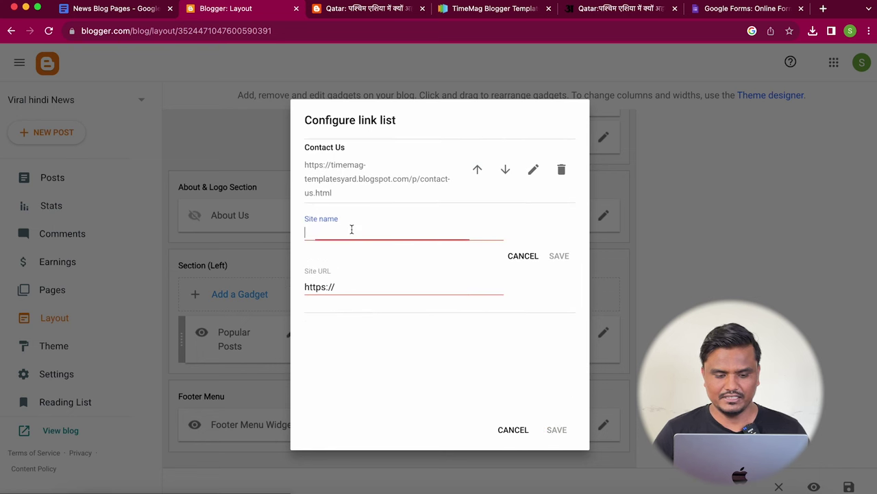
text(Privacuy)
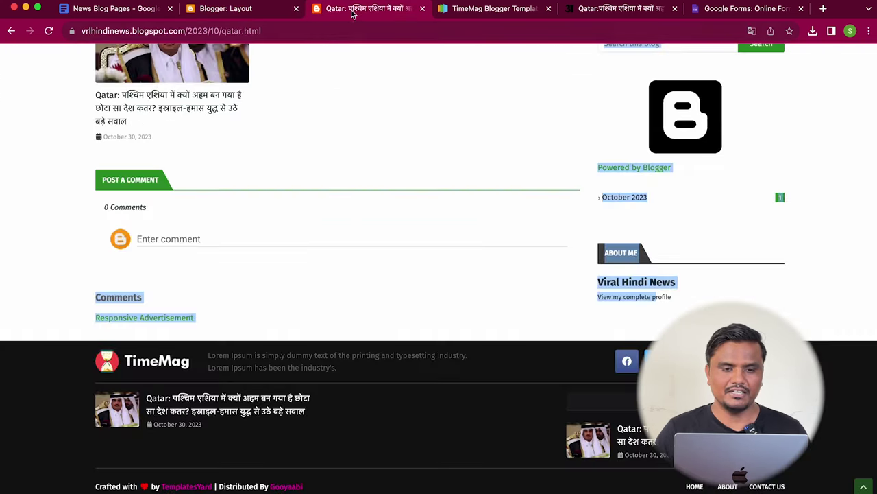
- Search Google for blogger in the live post's browser tab, go to Blogger.com and open the blog's list of pages
click(333, 12)
scroll(113, 67, up, 1)
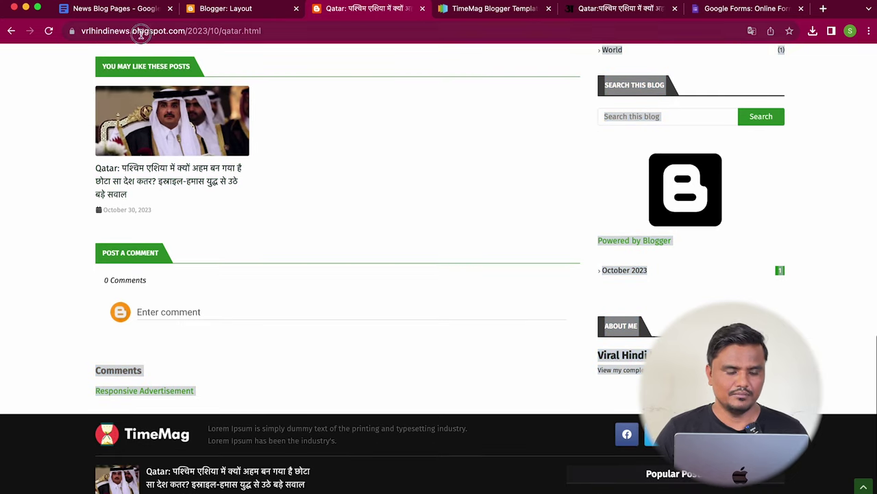
click(141, 31)
text(blogger)
key(Return)
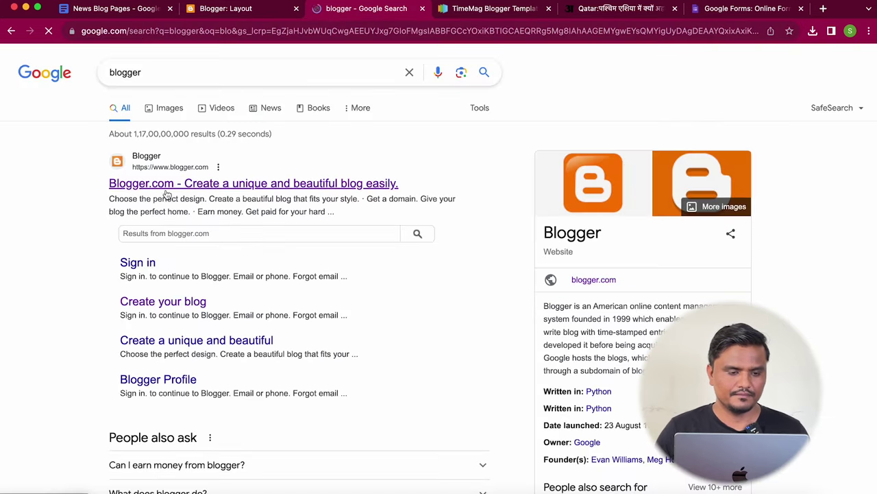
click(169, 186)
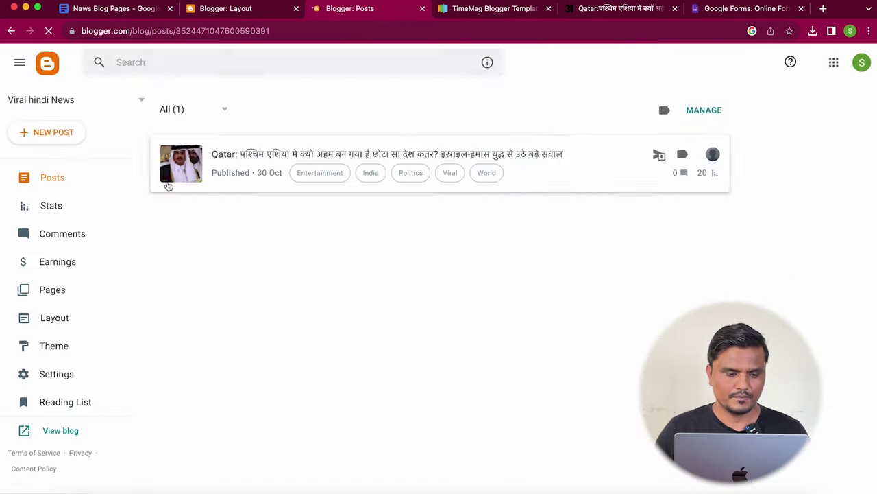
click(70, 290)
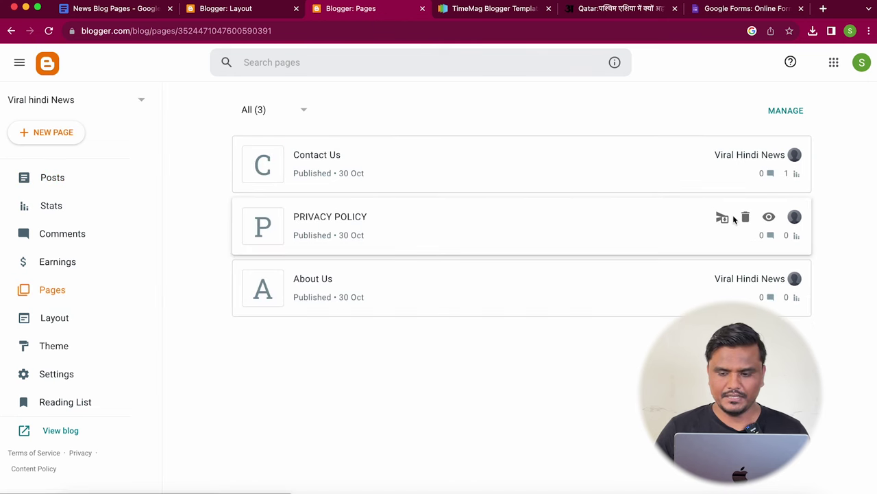
- View the published PRIVACY POLICY page, copy its address and return to the link list settings in the Blogger layout
click(768, 217)
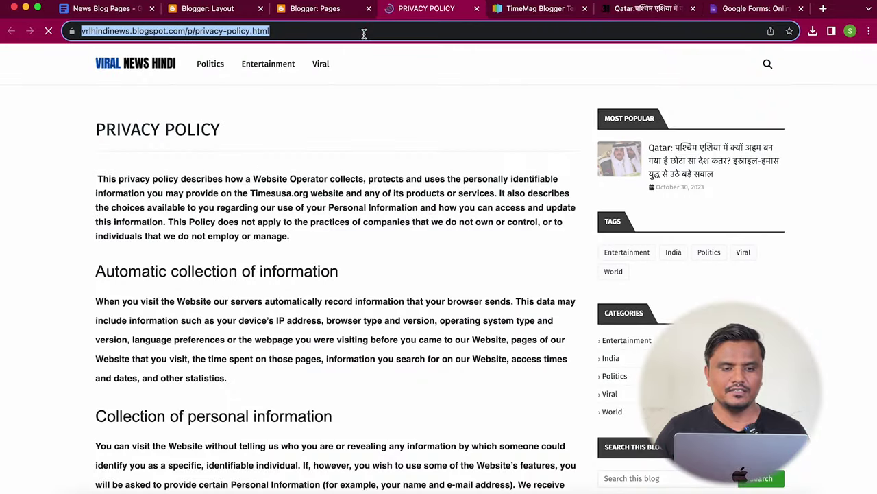
click(324, 15)
click(204, 15)
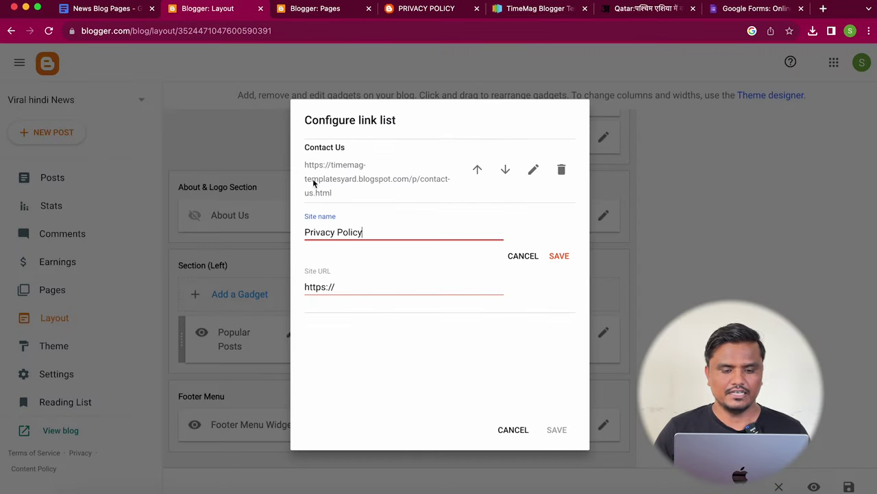
click(375, 289)
key(super+a)
text(https://vrlhindinews.blogspot.com/p/privacy-policy.html)
click(559, 256)
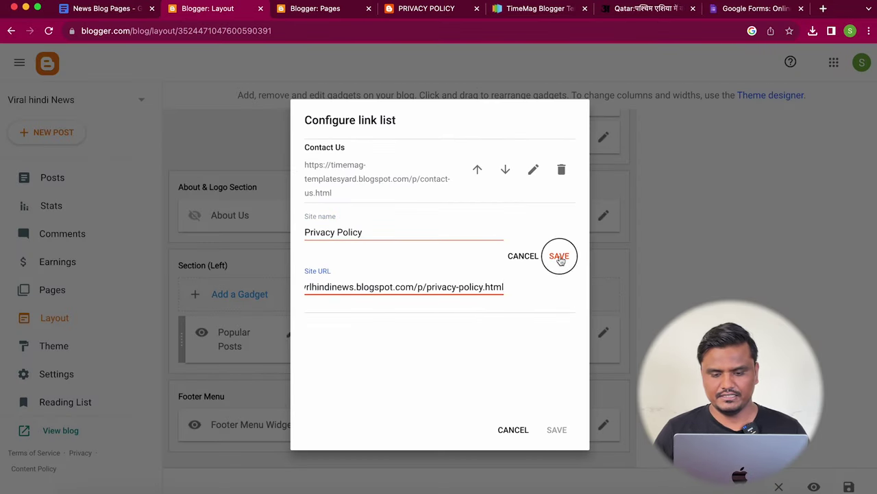
click(557, 430)
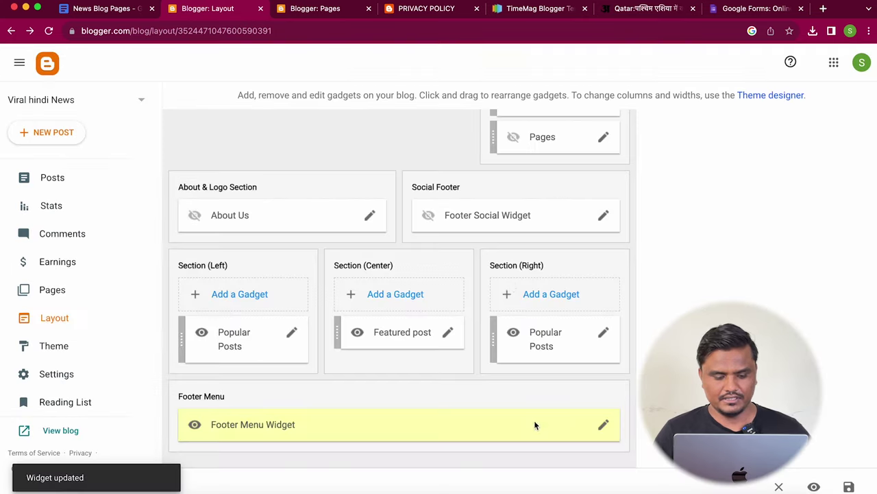
scroll(510, 287, up, 3)
scroll(510, 286, up, 2)
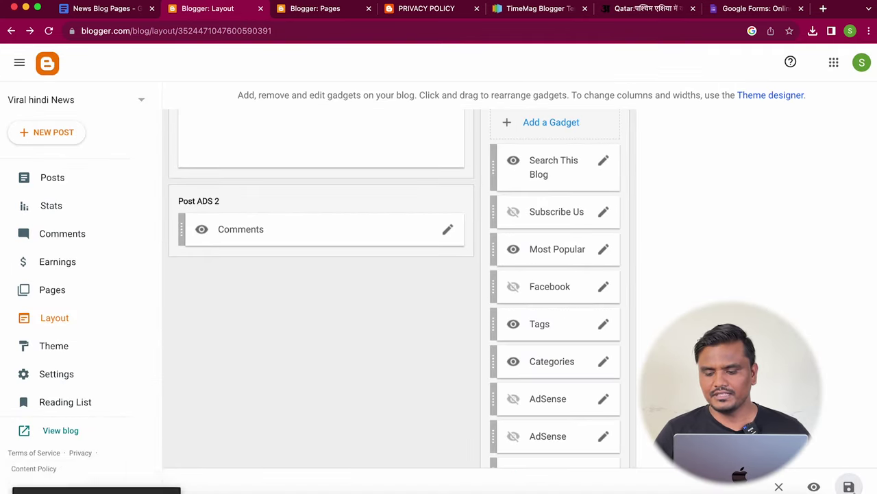
- Close the Pages and PRIVACY POLICY tabs and check the live blog homepage from its header down to the footer menu
click(334, 8)
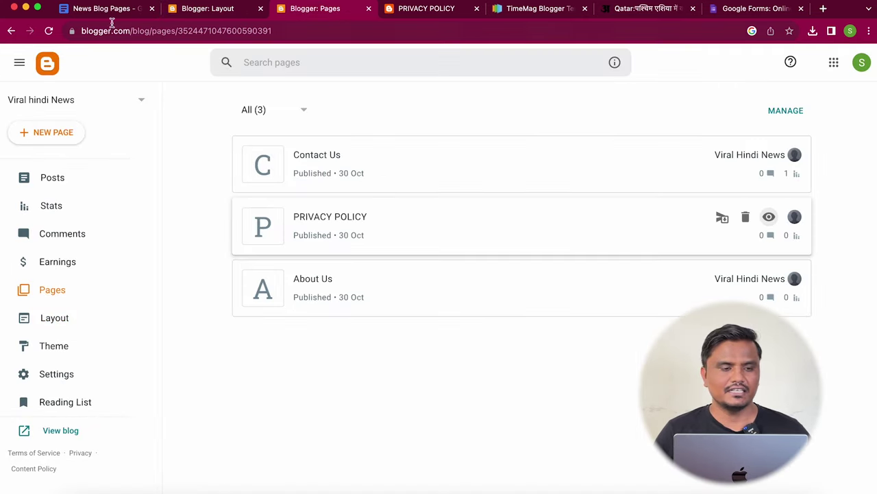
key(super+w)
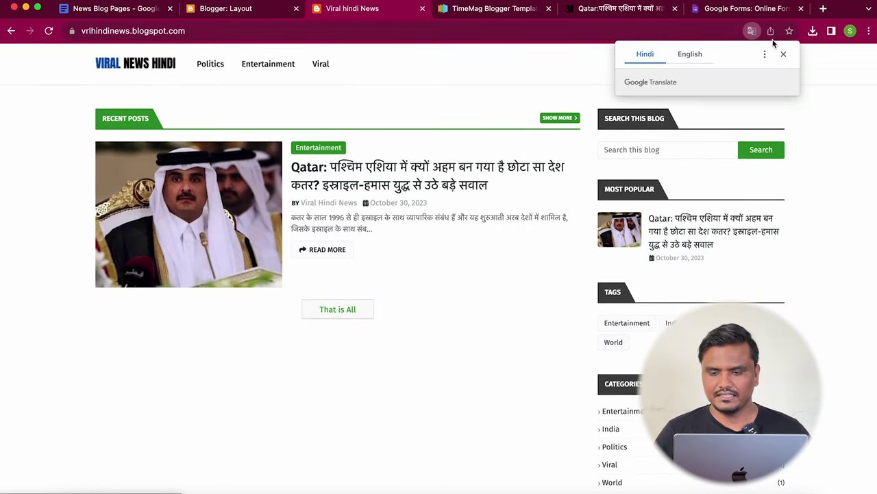
scroll(521, 334, down, 2)
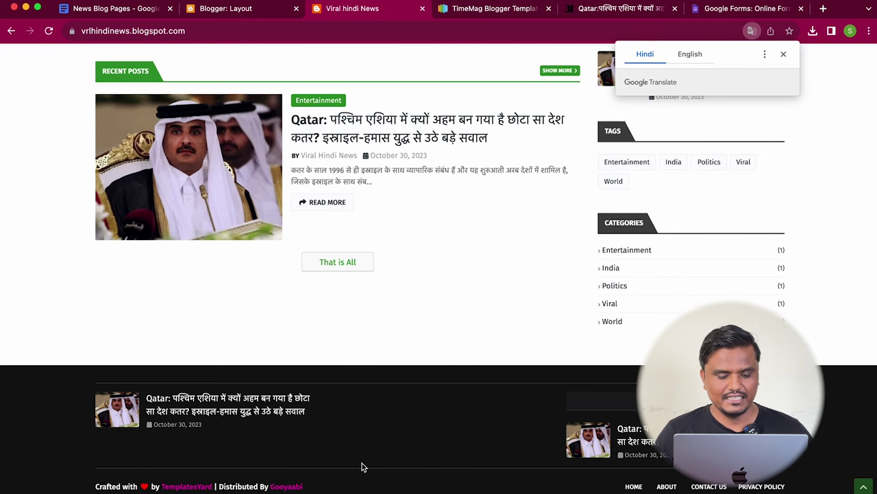
click(339, 488)
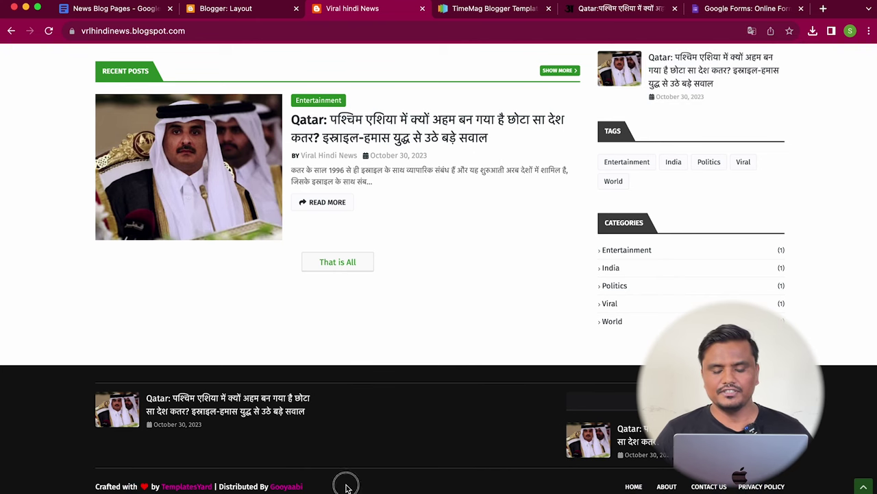
scroll(347, 488, up, 2)
scroll(344, 482, down, 3)
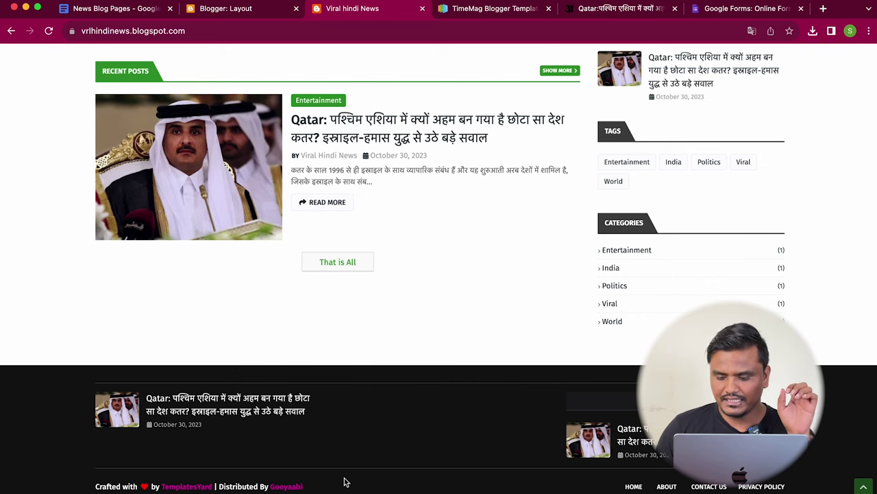
scroll(345, 482, up, 2)
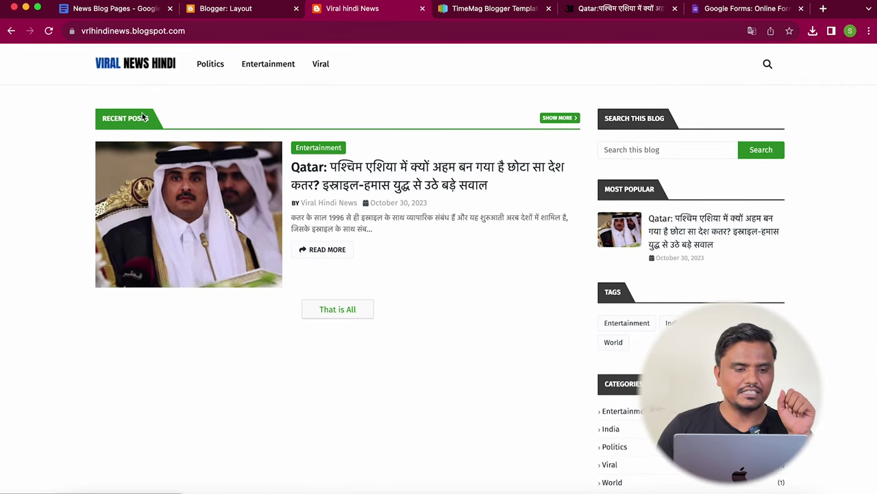
click(133, 79)
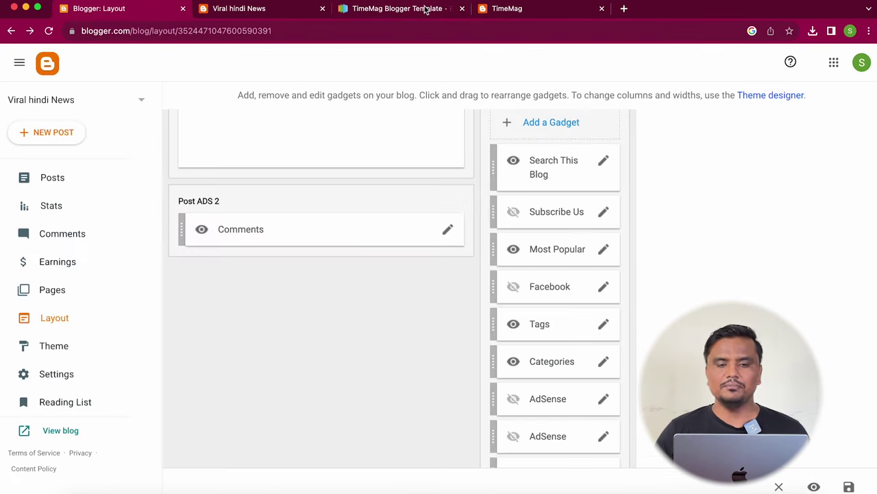
- Close the TimeMag template and demo tabs, then view the live blog homepage and close it too, leaving the Blogger layout open
click(464, 9)
click(463, 11)
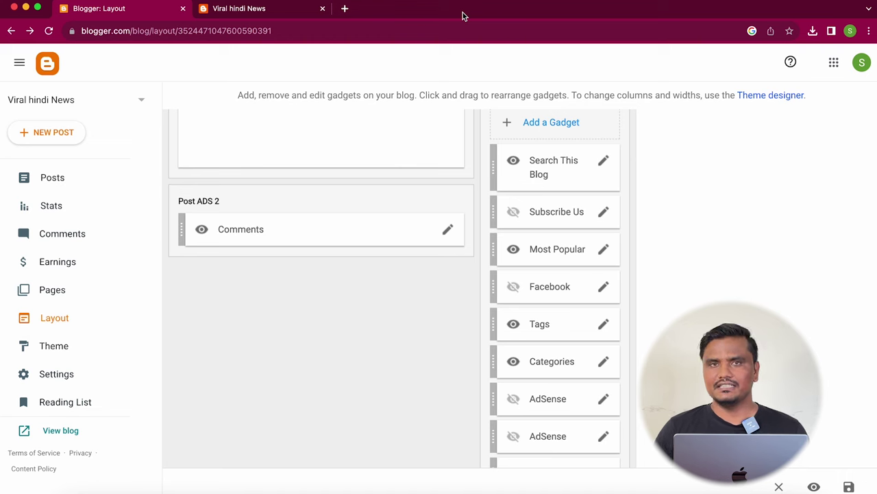
click(253, 15)
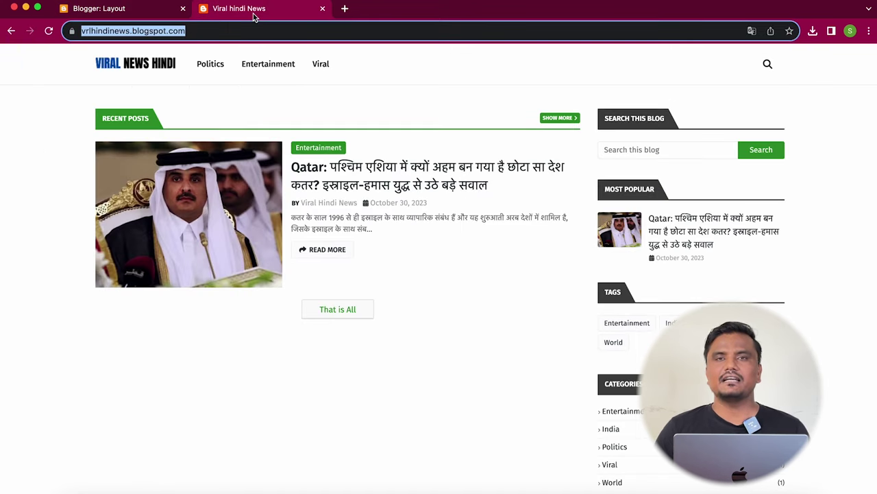
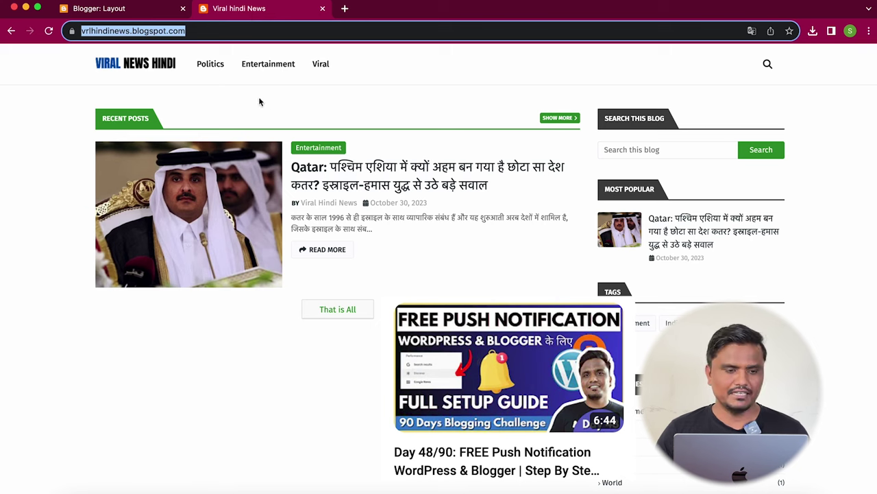
click(114, 9)
click(323, 8)
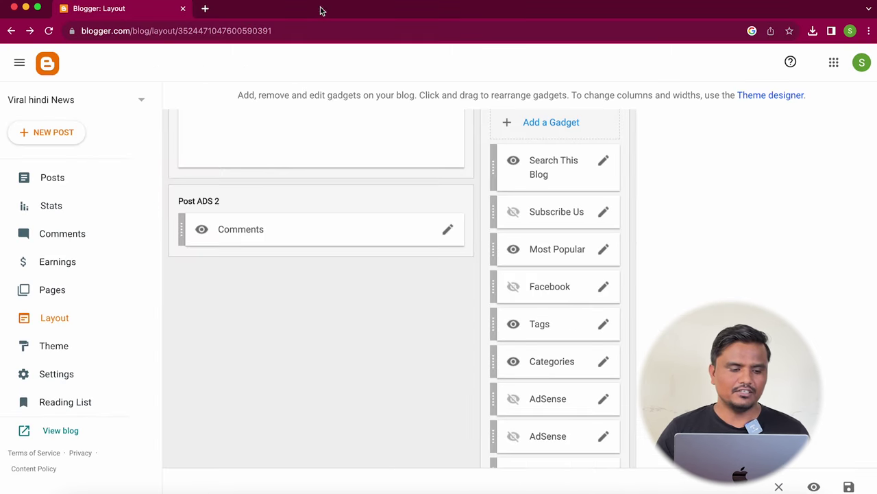
- Open the blog's settings and turn off the adult content warning shown to blog readers
click(69, 373)
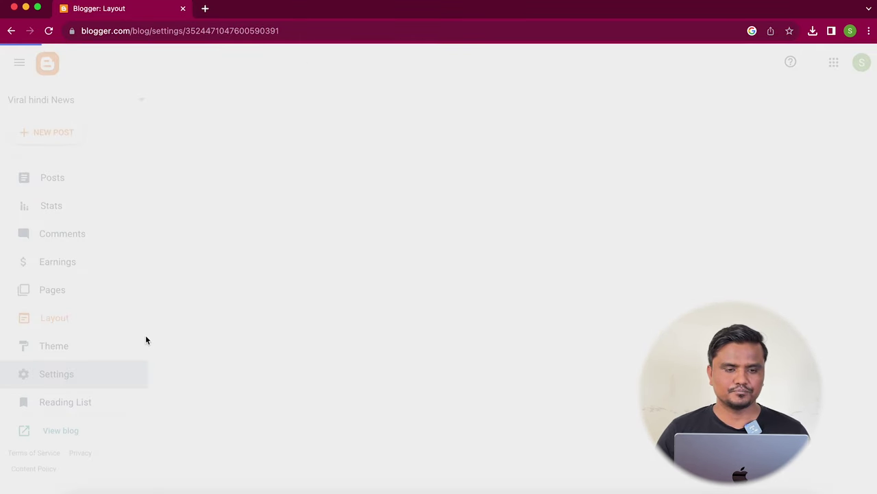
scroll(264, 309, down, 2)
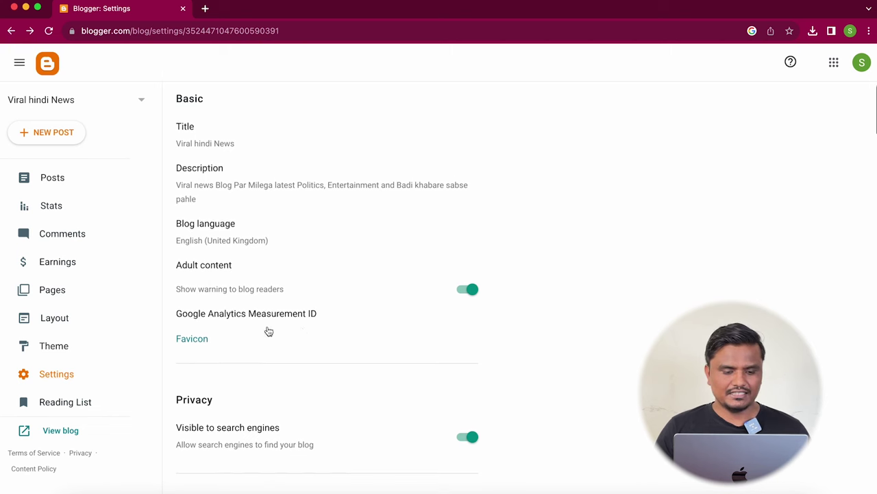
click(466, 283)
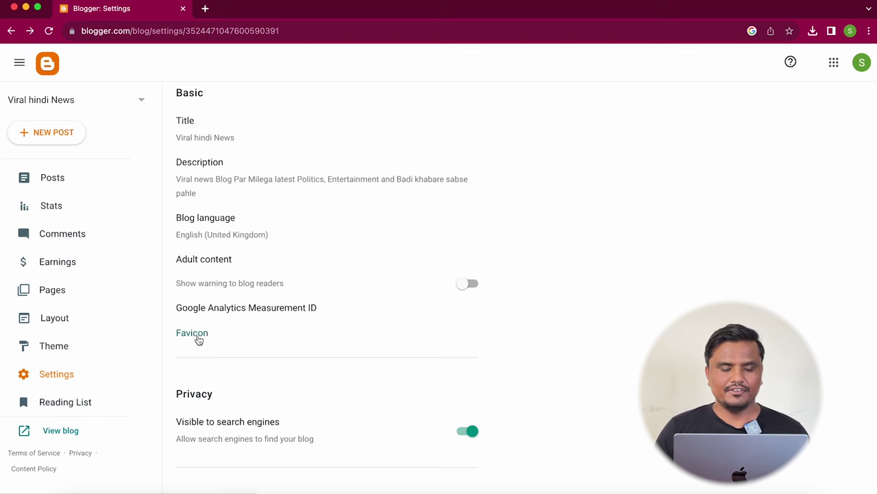
- View the live blog in a new tab and open the Favicon configuration from the blog's settings
click(54, 432)
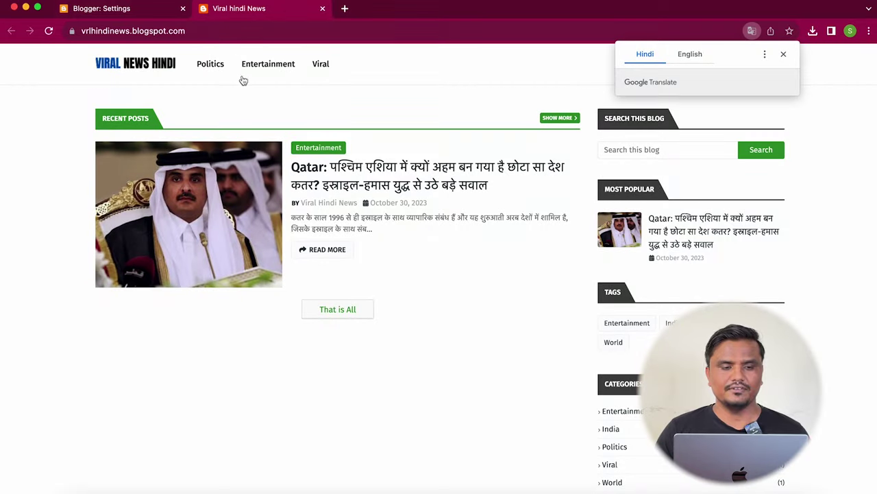
click(96, 8)
click(197, 336)
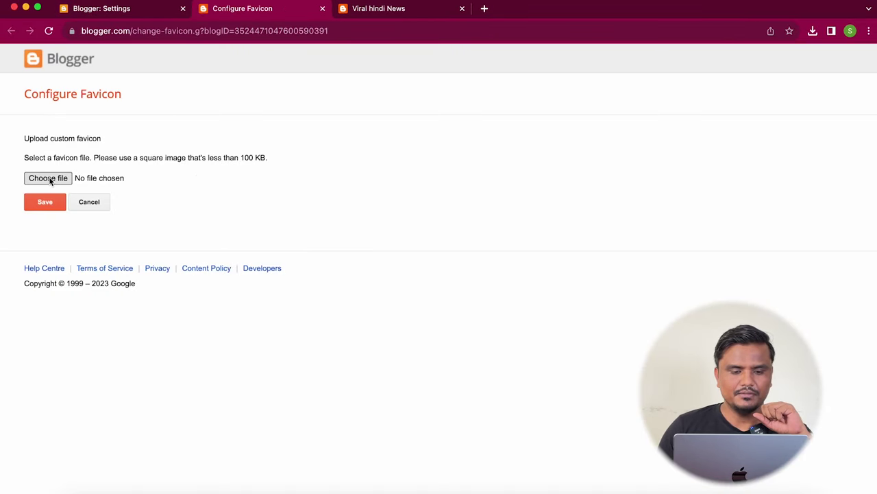
- Upload a screenshot JPG image as the blog's custom favicon, save it and reload the live blog
click(48, 178)
double_click(319, 267)
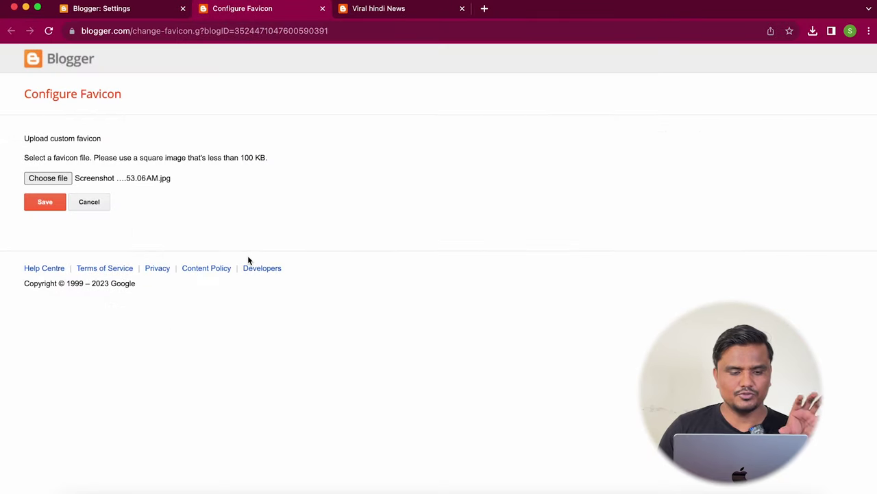
click(48, 204)
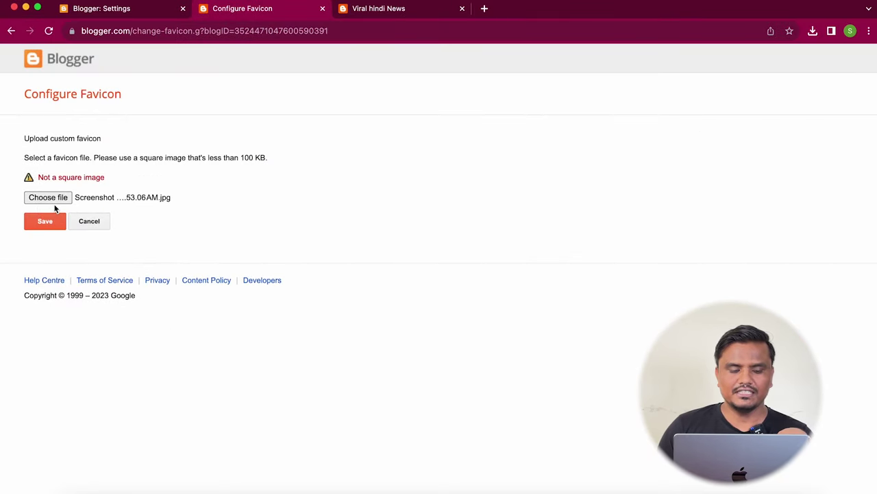
click(46, 227)
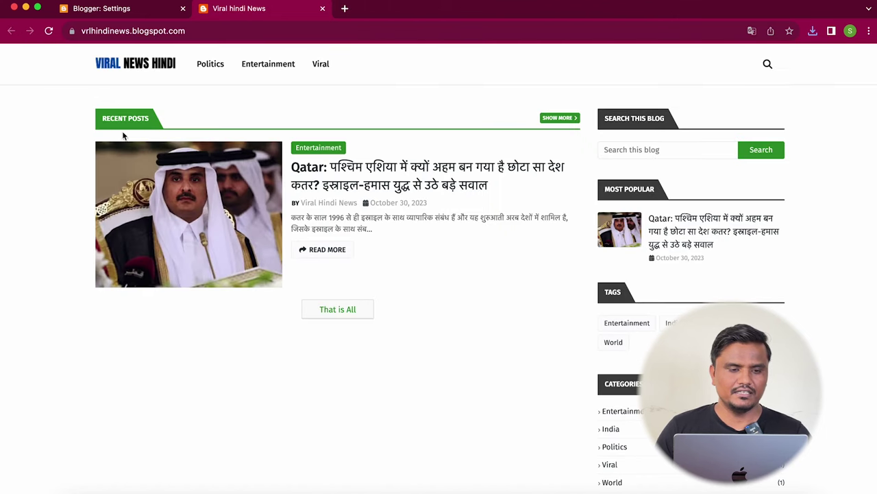
click(49, 31)
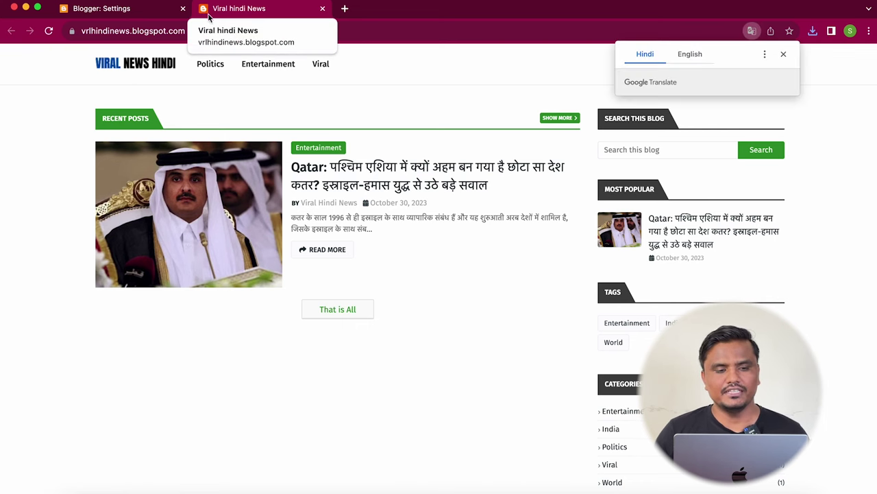
- Open the blog's Google Analytics Measurement ID setting and search for google analytics in a new browser tab
click(114, 10)
scroll(260, 356, down, 1)
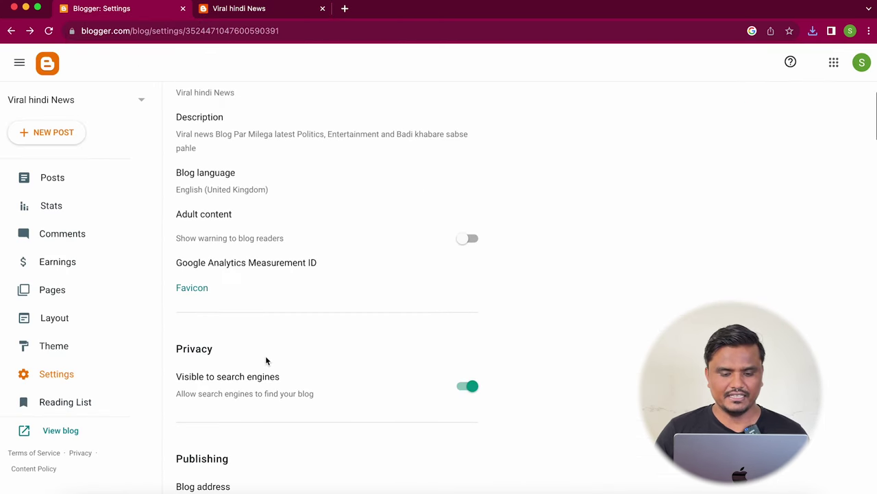
click(287, 267)
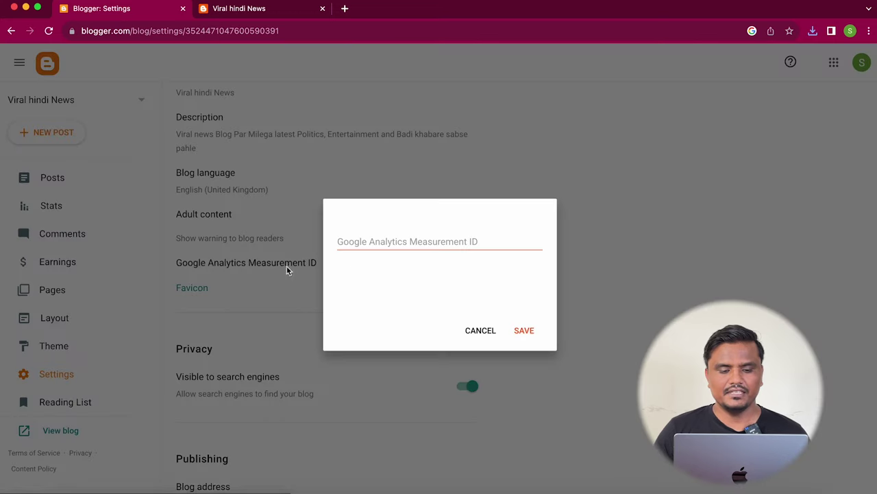
click(345, 10)
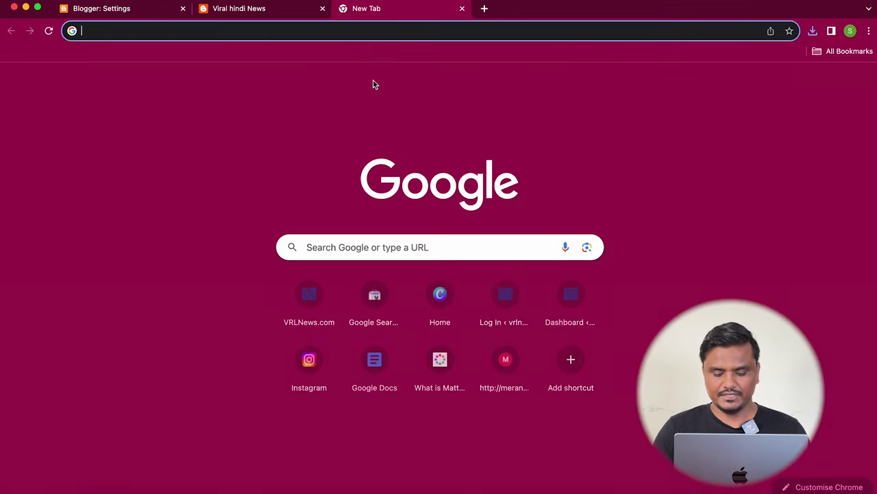
text(google anal)
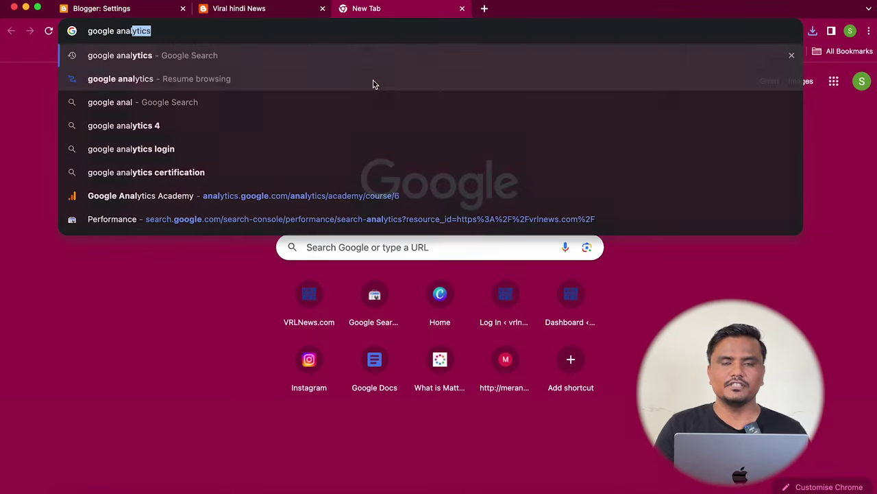
key(Return)
click(223, 324)
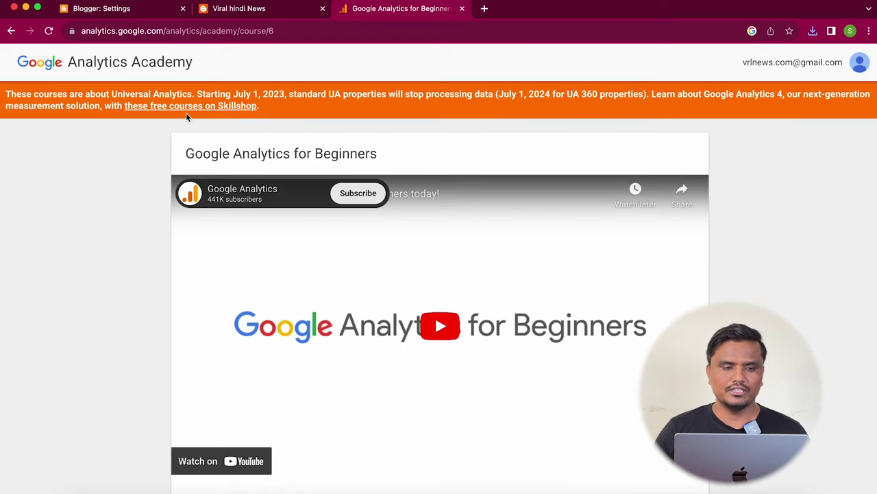
- Go to the Google Analytics web stream details and copy the stream's measurement ID
click(173, 31)
text(google)
key(Return)
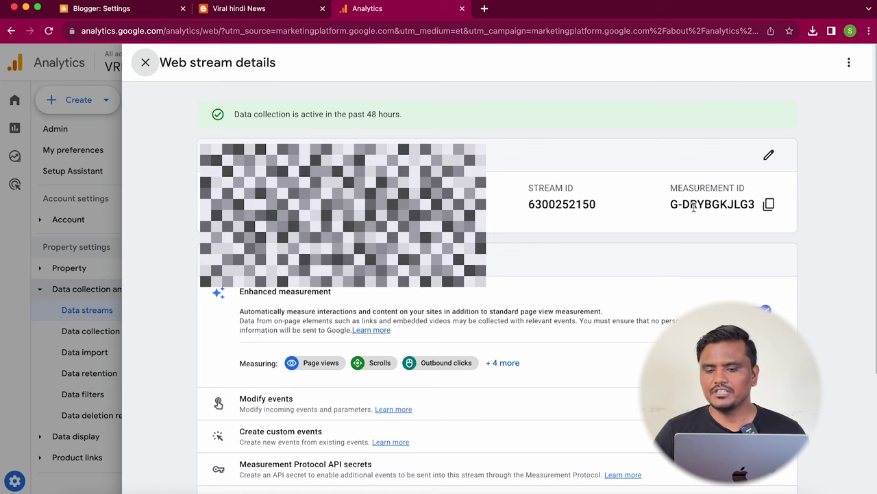
drag(668, 206, 770, 208)
click(771, 206)
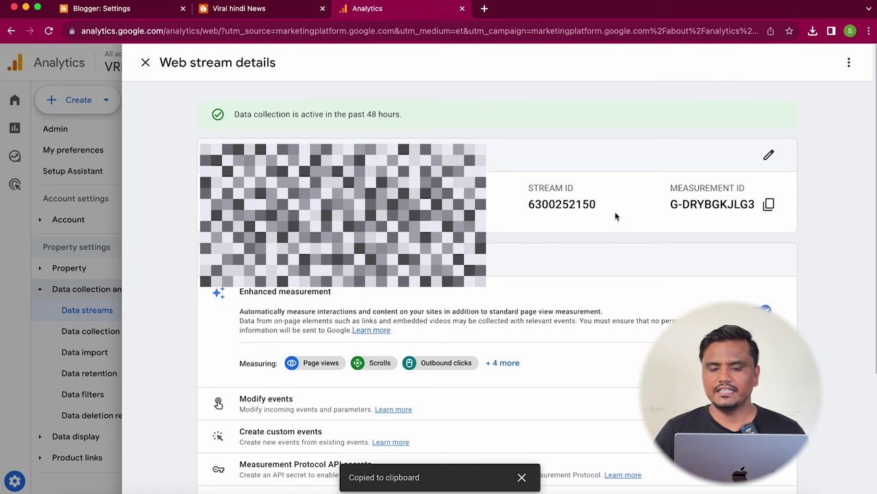
- Paste the copied ID as the blog's Google Analytics Measurement ID, save it and close the Analytics tab
click(165, 12)
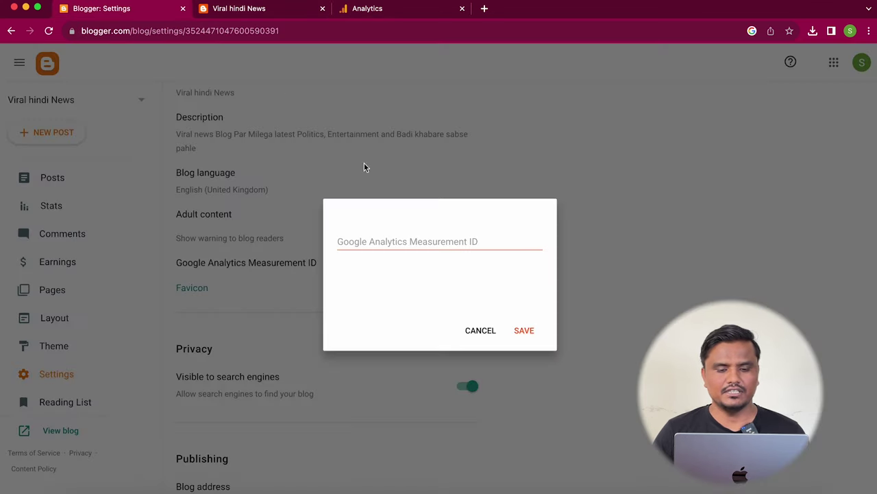
click(393, 241)
key(super+v)
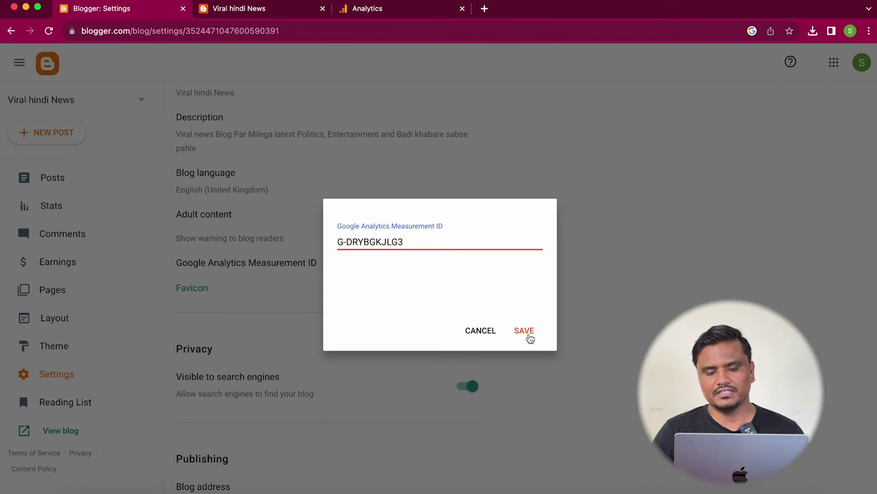
click(524, 333)
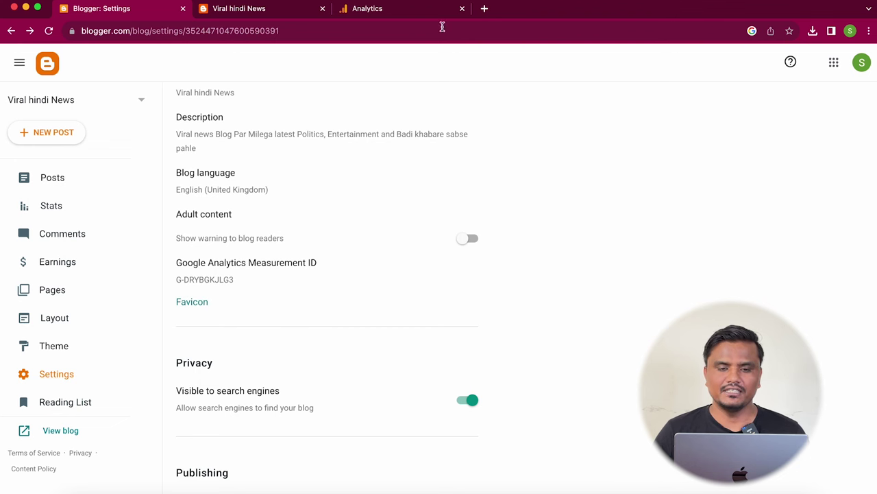
click(463, 9)
- Review the Privacy, Publishing, HTTPS and Permissions settings, view the form for inviting more authors and dismiss it
scroll(393, 256, down, 3)
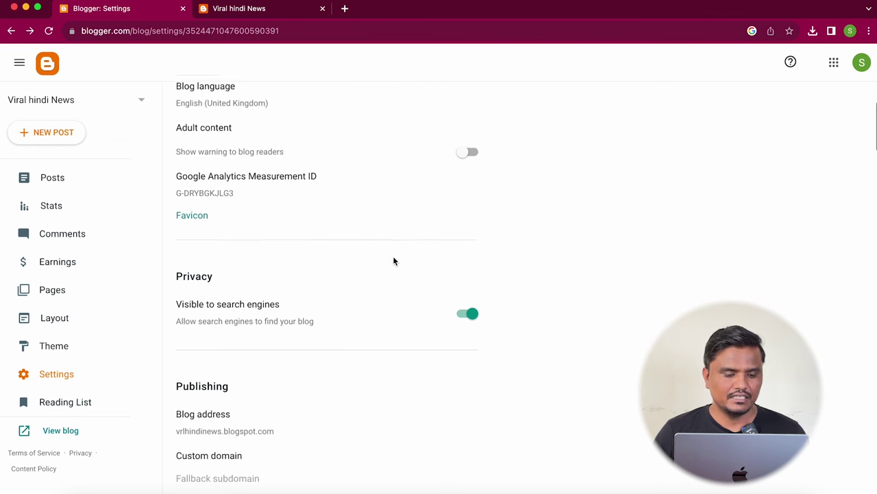
scroll(394, 311, down, 5)
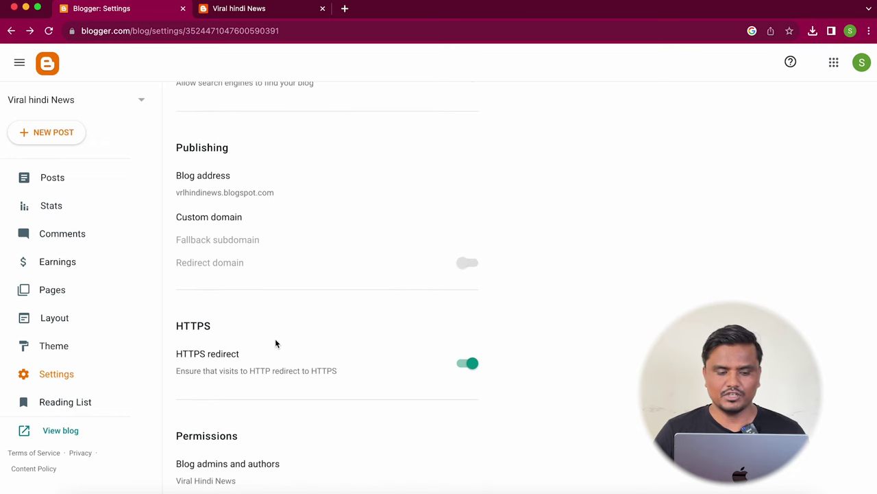
scroll(281, 328, down, 4)
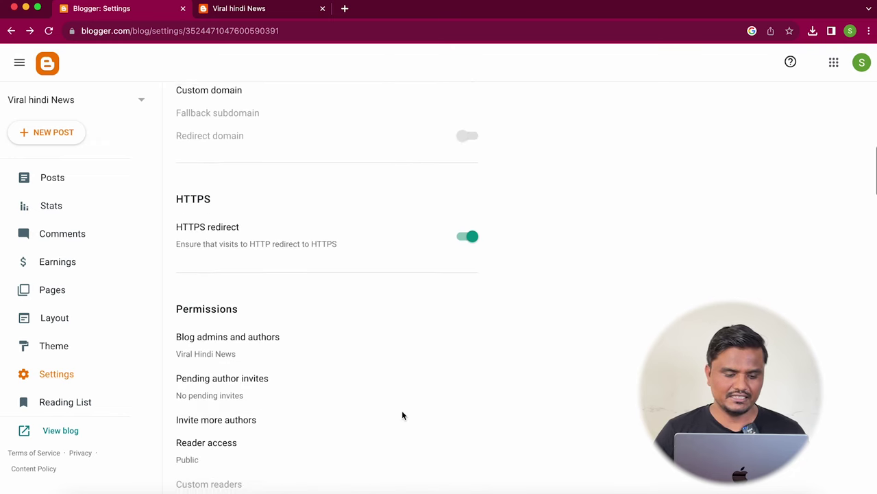
scroll(402, 415, up, 4)
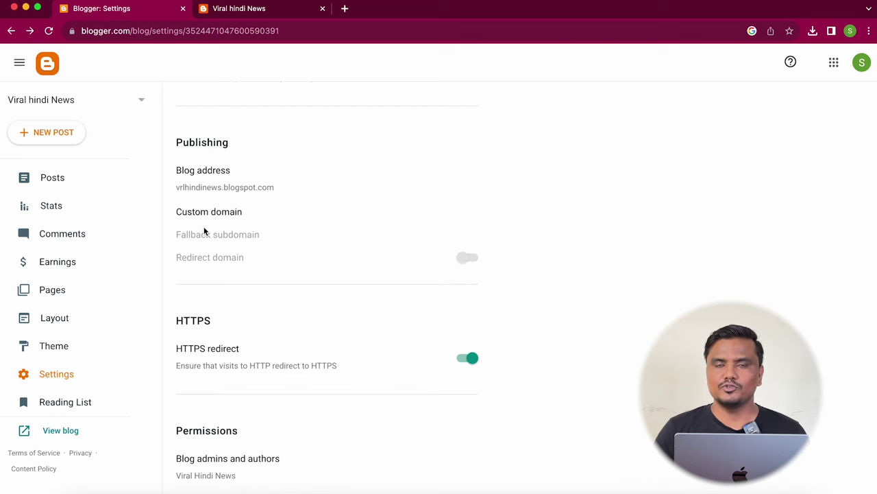
scroll(203, 231, down, 9)
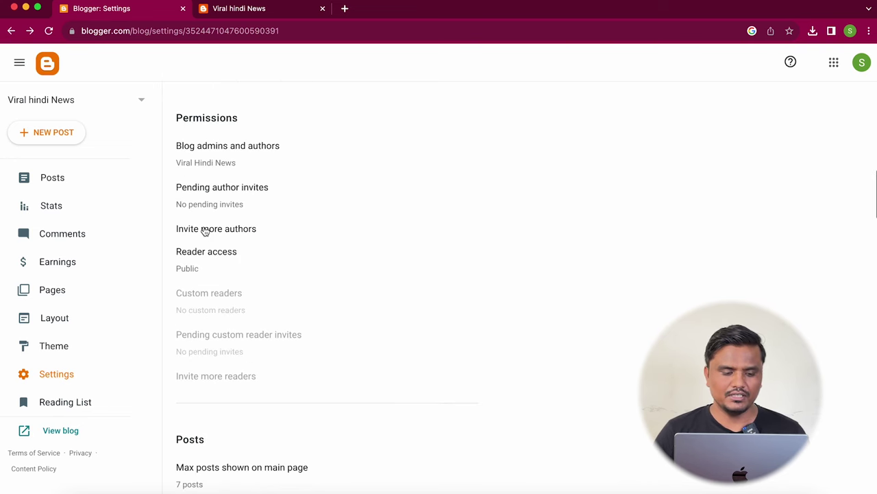
scroll(263, 273, down, 1)
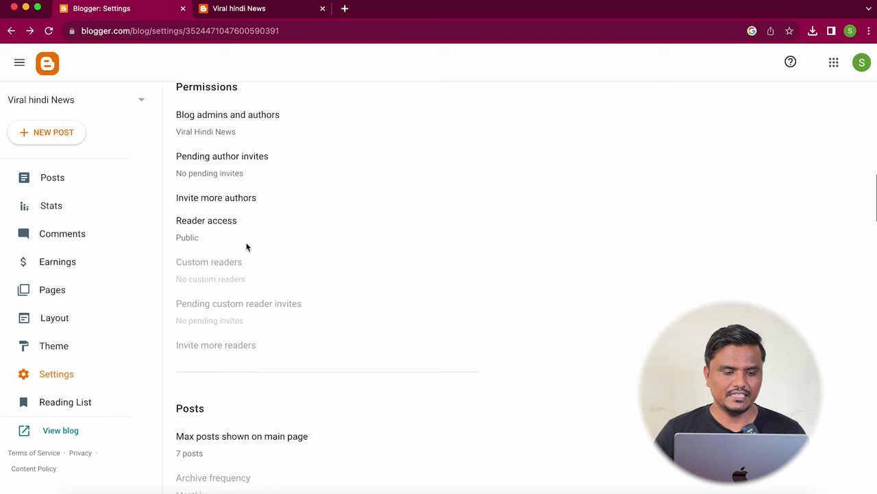
click(234, 208)
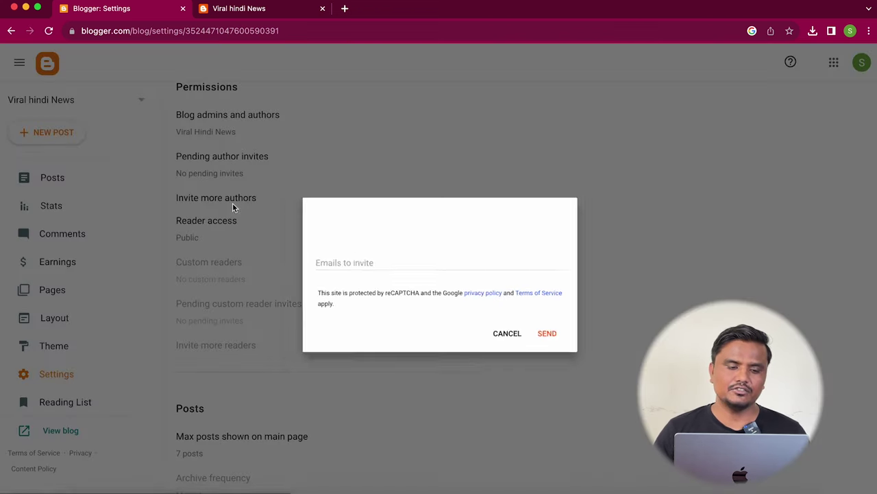
click(354, 266)
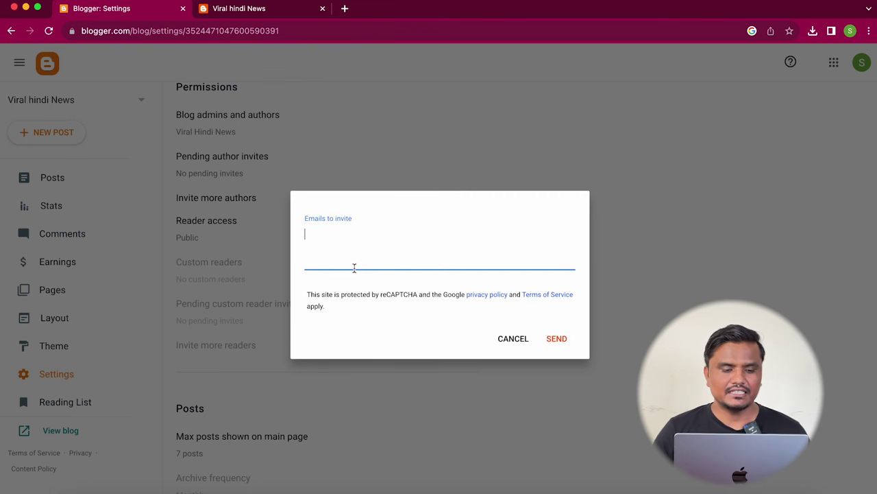
click(512, 339)
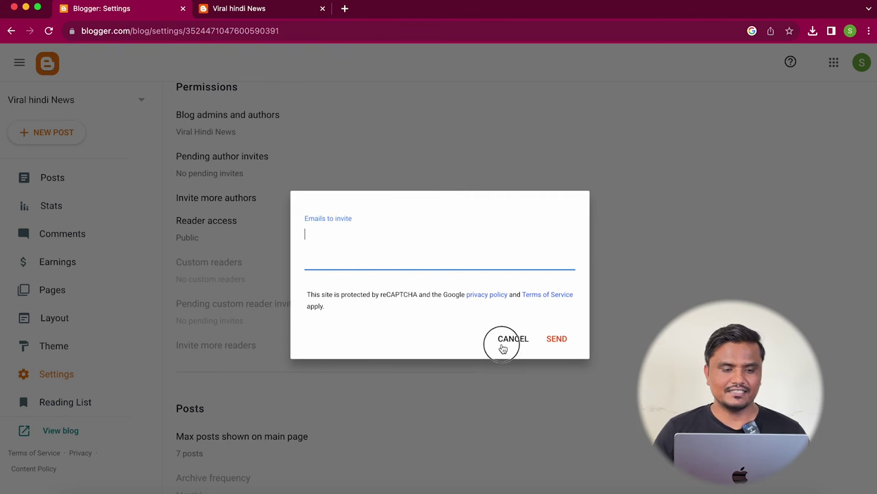
- Set the maximum number of posts shown on the blog's main page to 8 and save it
scroll(428, 365, down, 4)
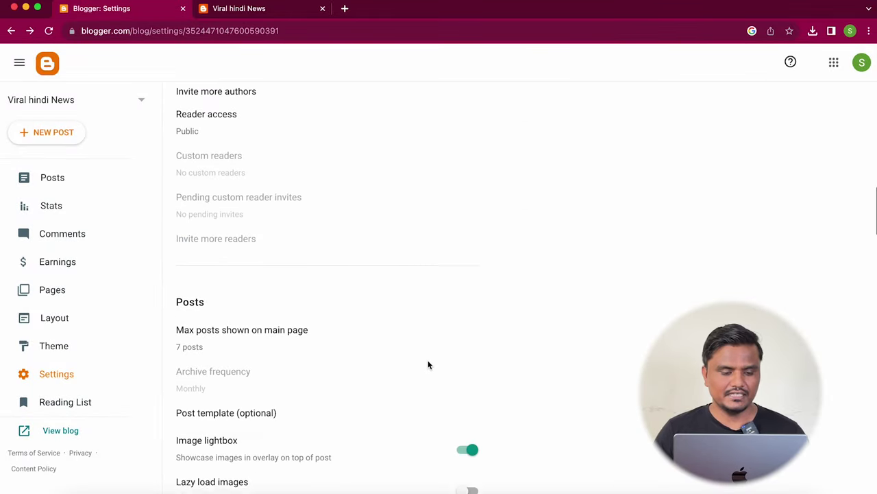
scroll(355, 389, down, 1)
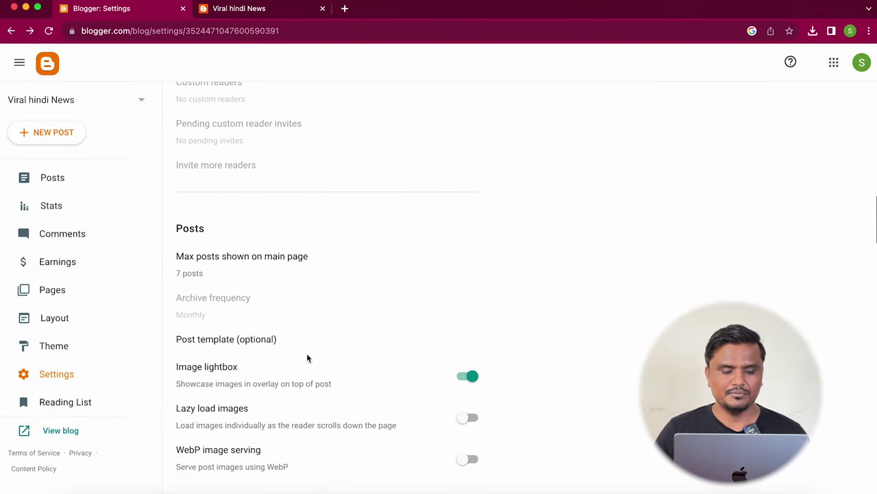
click(272, 254)
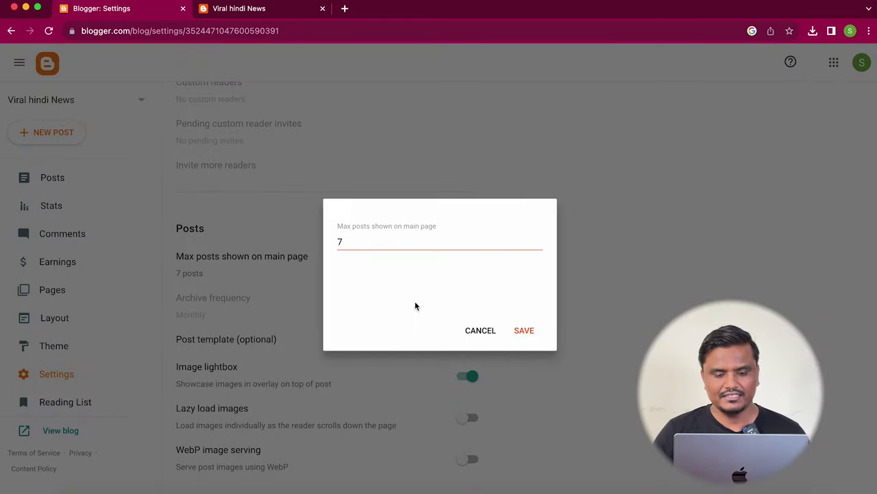
click(364, 247)
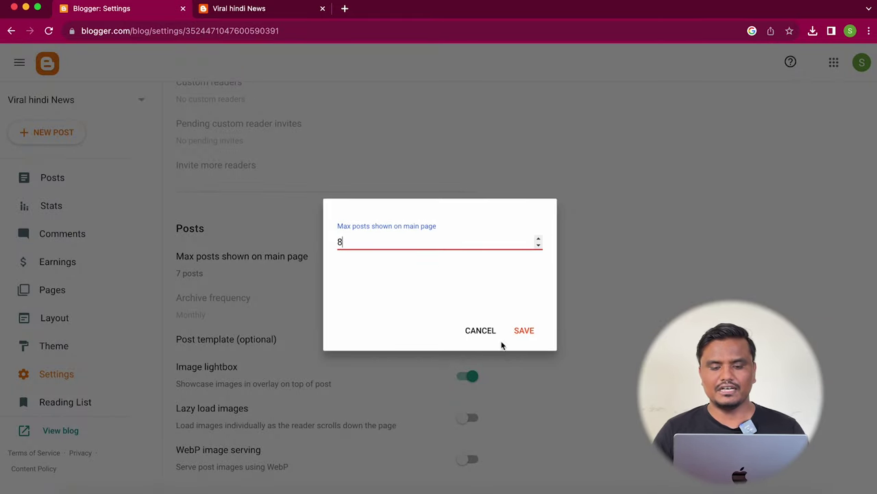
click(523, 330)
- Enable lazy loading of images and WebP image serving for the blog's posts
scroll(474, 373, down, 2)
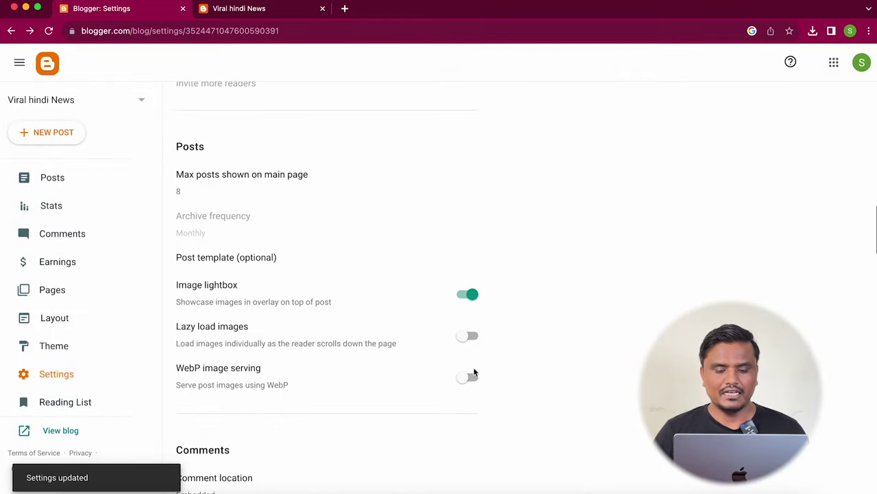
click(469, 337)
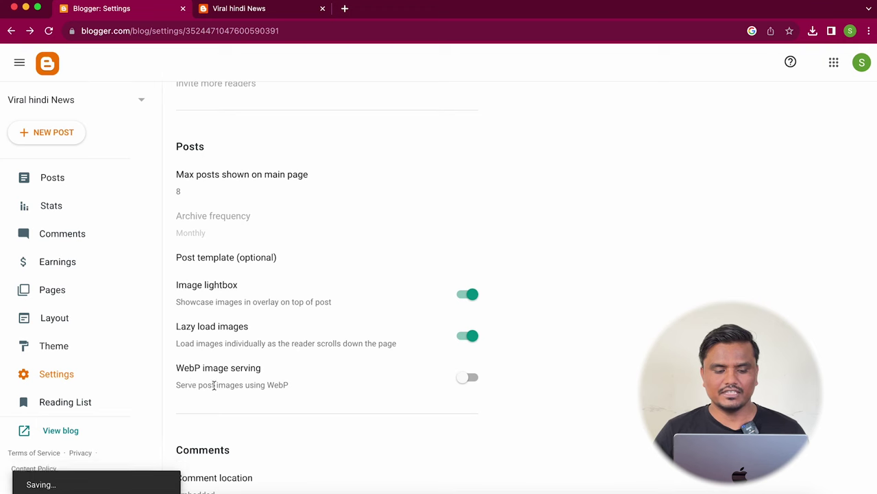
click(465, 379)
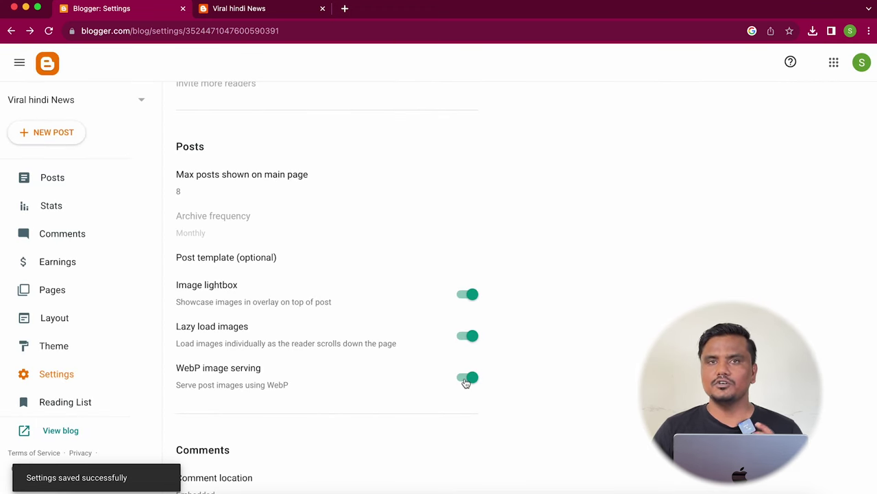
- Set the blog's time zone to (GMT+05:30) India Standard Time – Kolkata and save it
scroll(465, 383, down, 3)
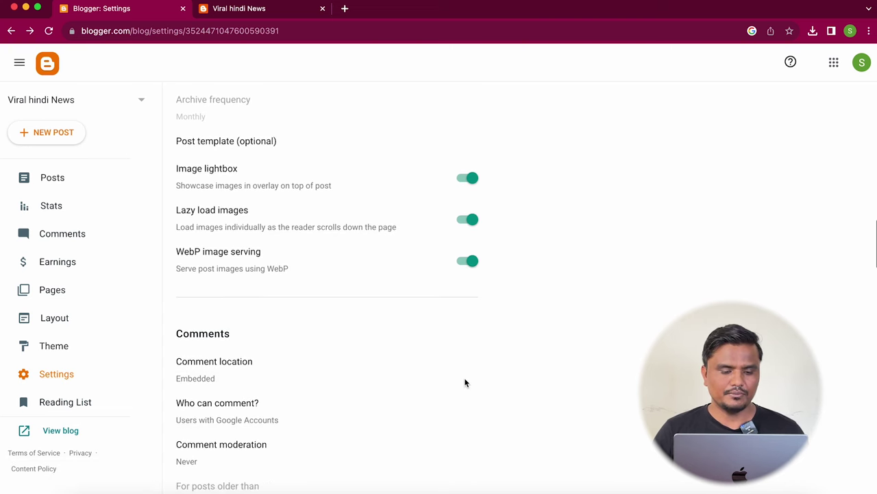
scroll(465, 382, down, 4)
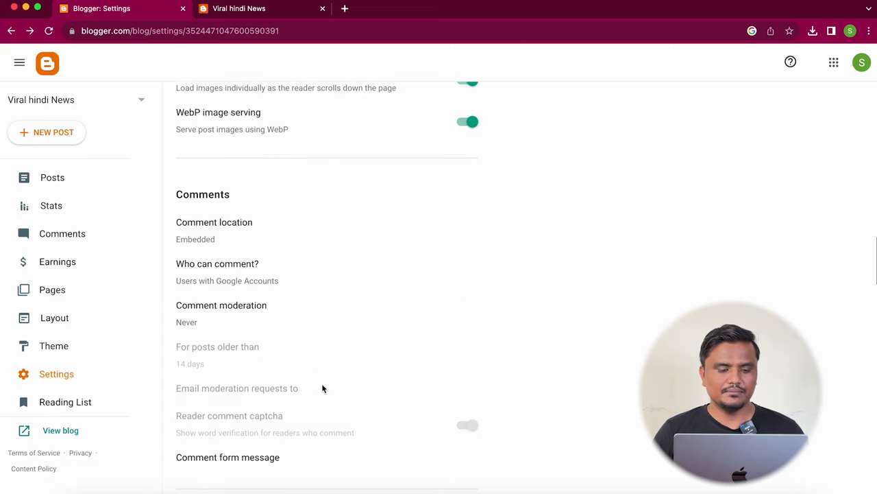
scroll(323, 389, down, 10)
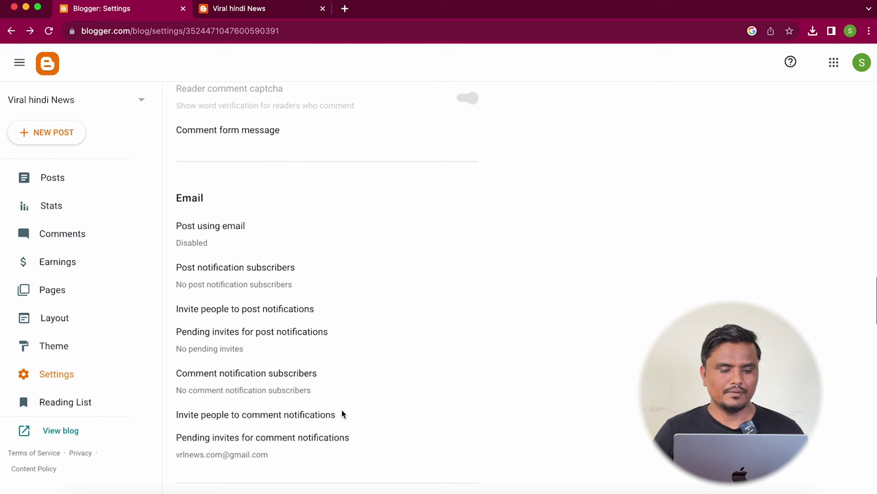
scroll(342, 414, down, 12)
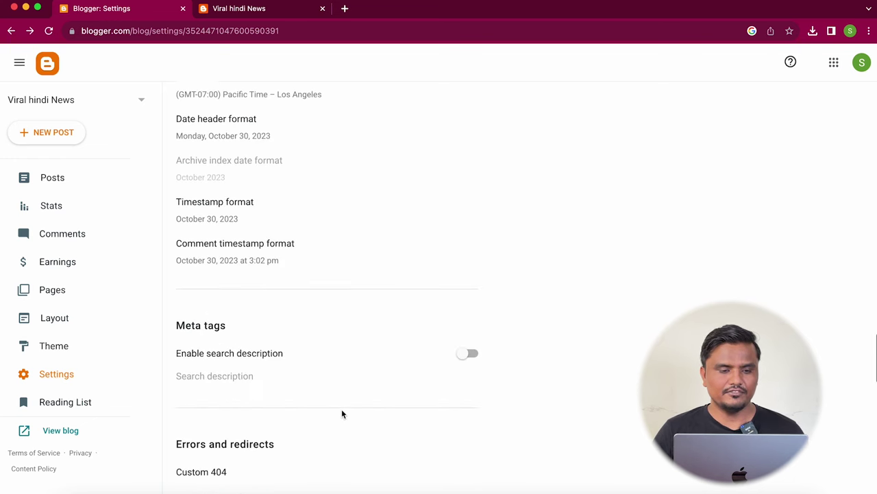
scroll(295, 182, up, 1)
click(257, 130)
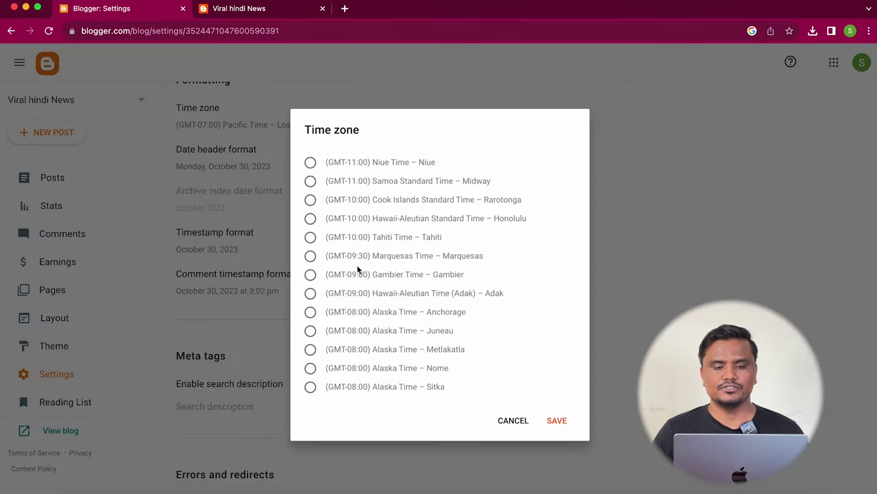
scroll(357, 269, down, 5)
scroll(357, 269, down, 10)
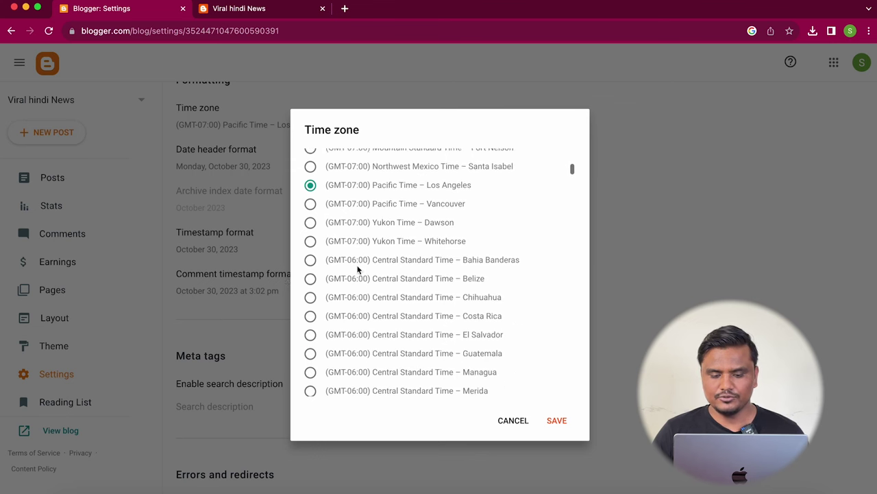
scroll(357, 269, down, 8)
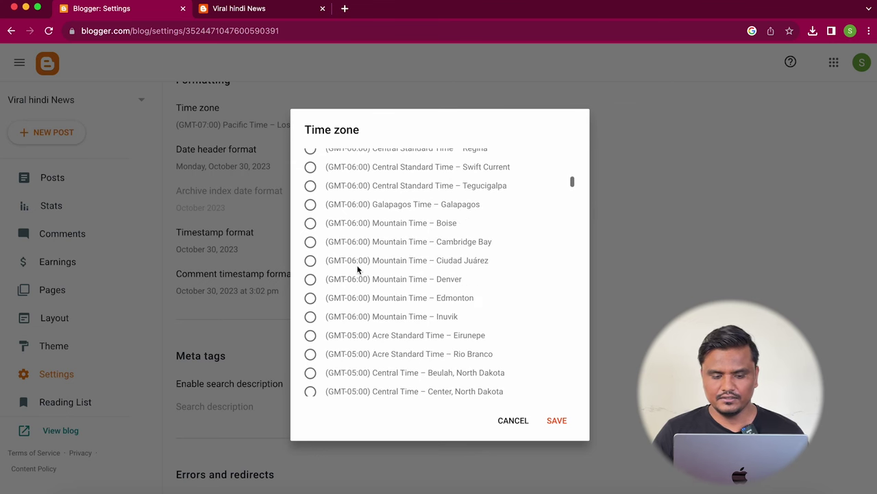
scroll(357, 269, down, 15)
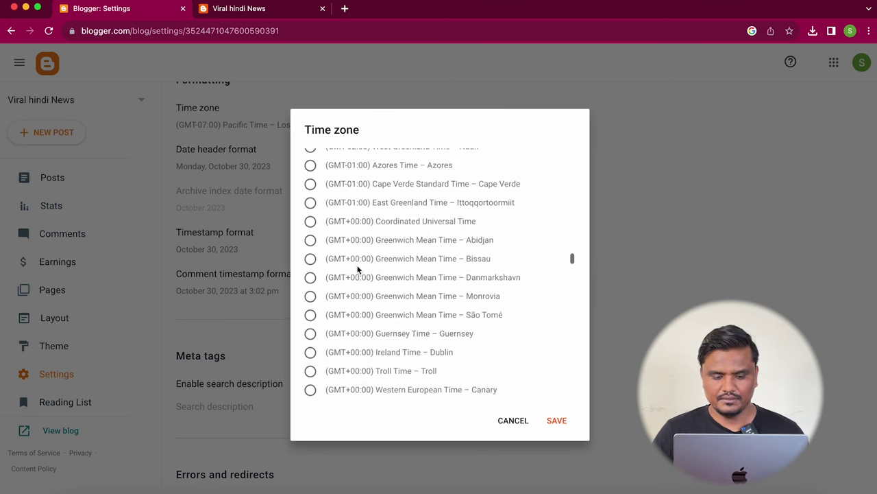
scroll(357, 270, down, 10)
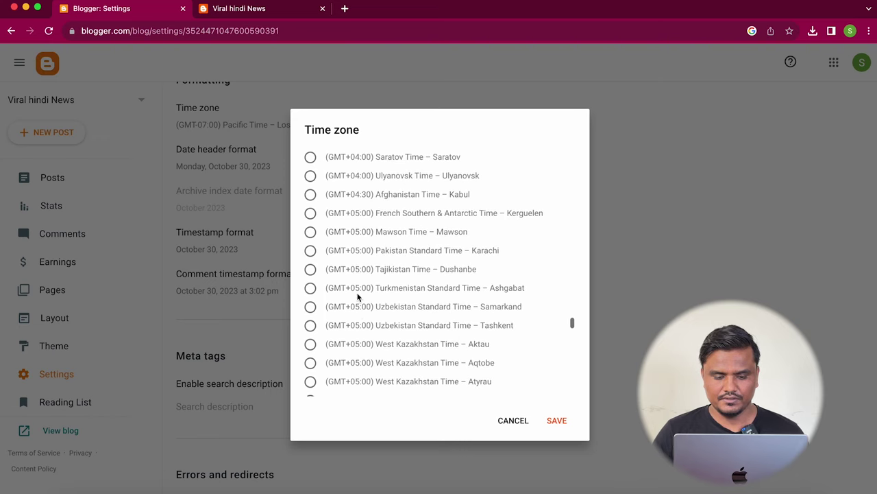
click(430, 330)
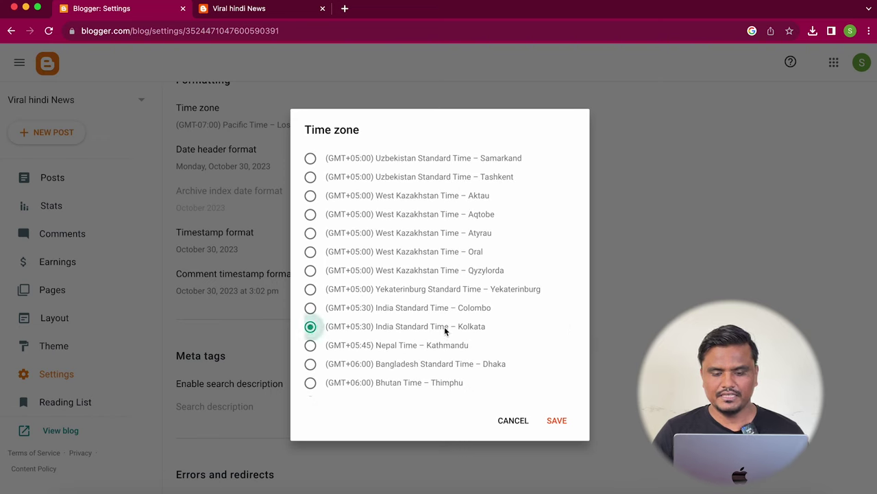
click(555, 422)
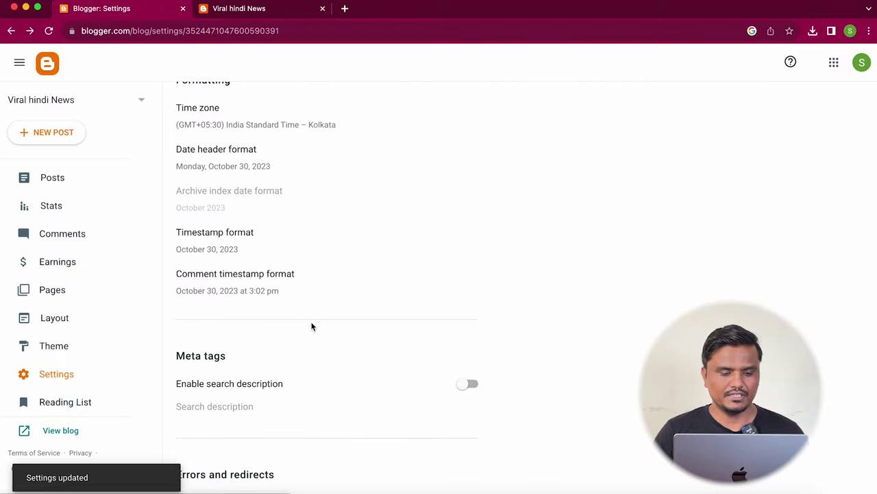
- Enable the search description in the blog's meta tags settings
scroll(310, 327, down, 3)
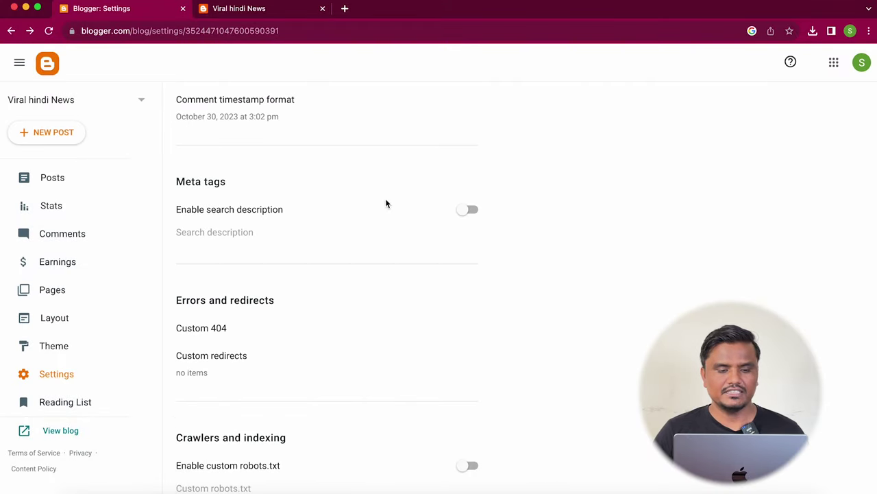
click(478, 211)
- View the Search description and Custom 404 entry forms, dismissing each without entering any text
click(237, 235)
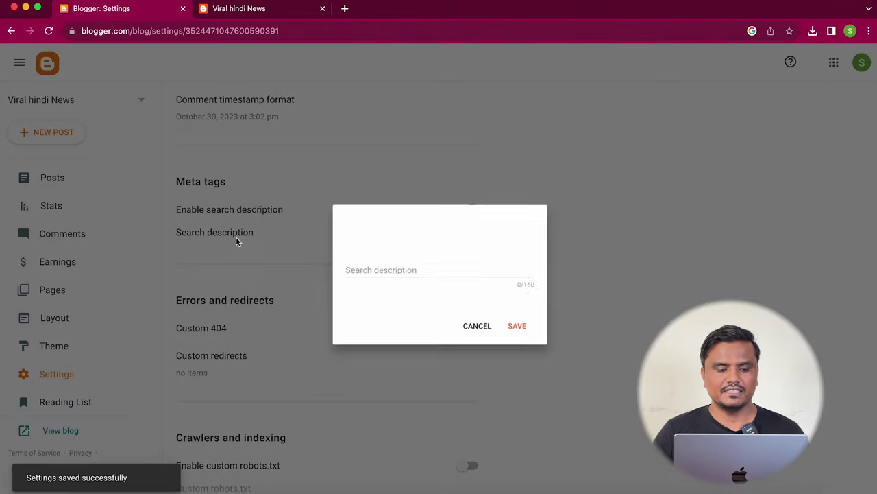
click(460, 273)
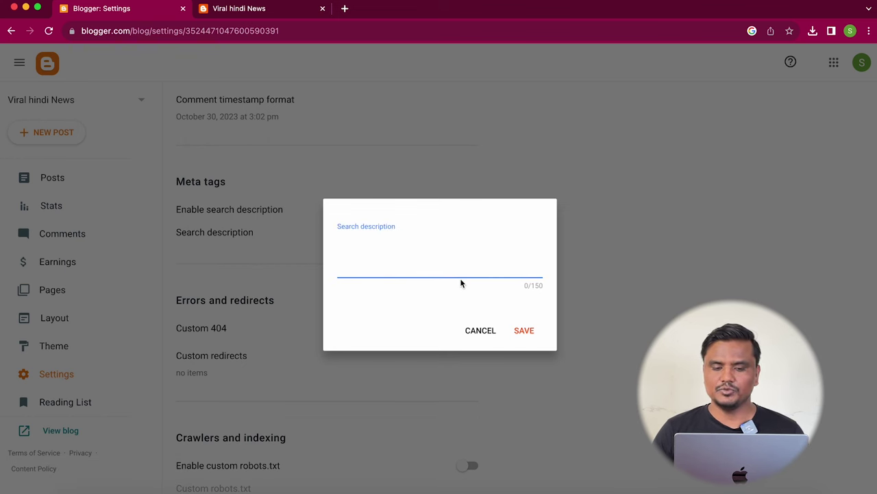
click(480, 330)
click(225, 329)
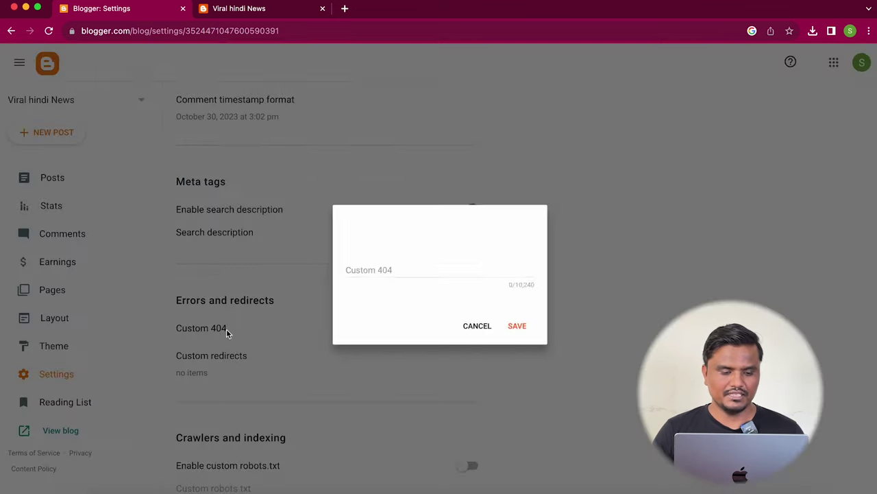
click(484, 332)
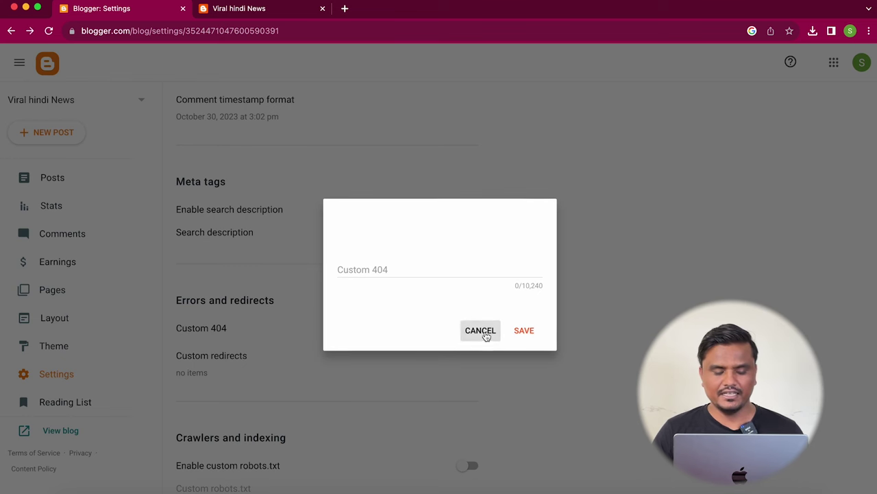
- Enable custom robots.txt in the crawlers and indexing settings and disable it again
scroll(410, 417, down, 4)
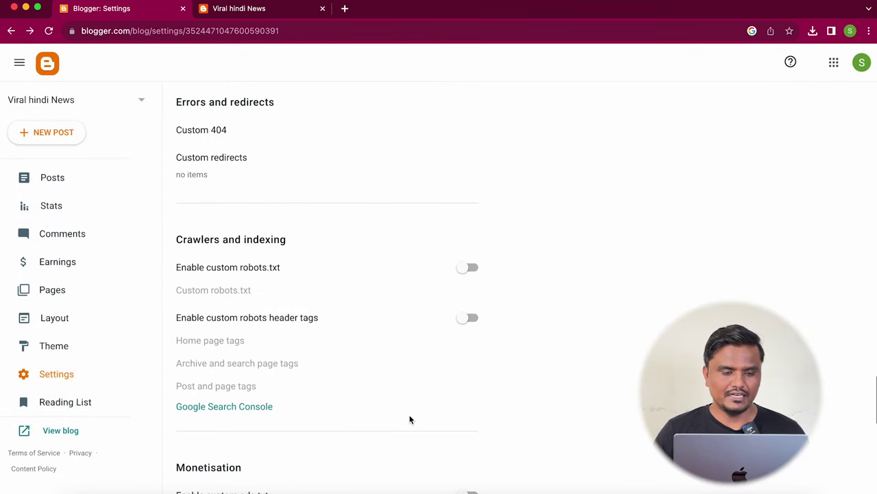
click(473, 269)
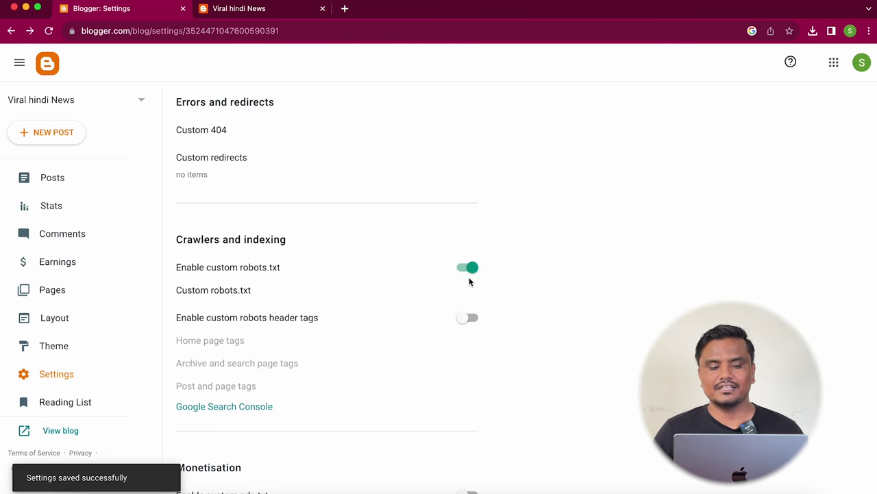
click(469, 269)
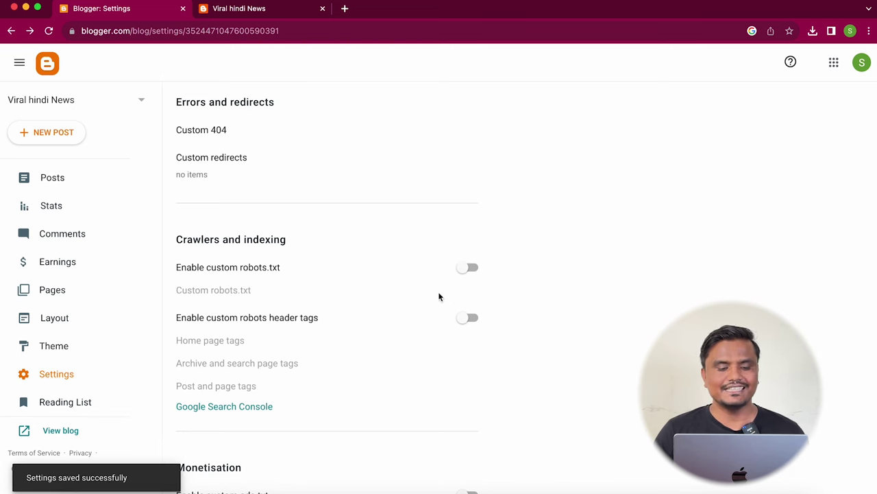
- Enable custom ads.txt in the monetisation settings, then view its entry form and dismiss it without entering any text
scroll(442, 370, down, 5)
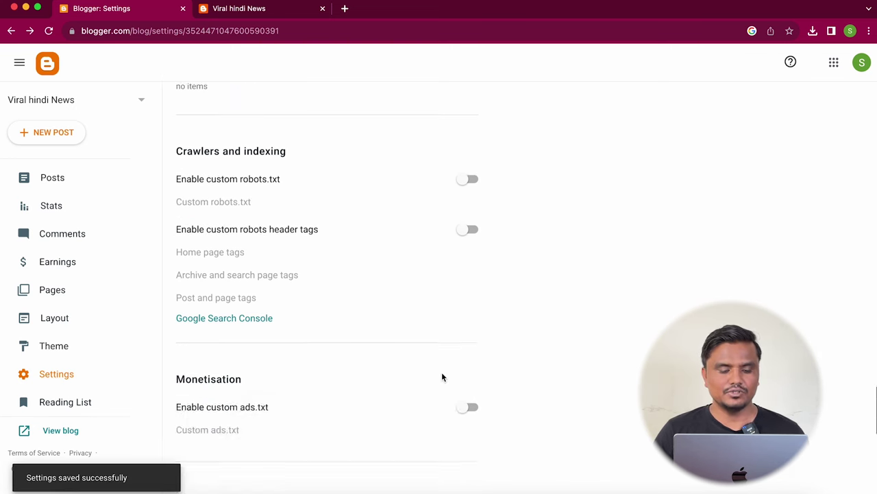
click(473, 181)
click(224, 207)
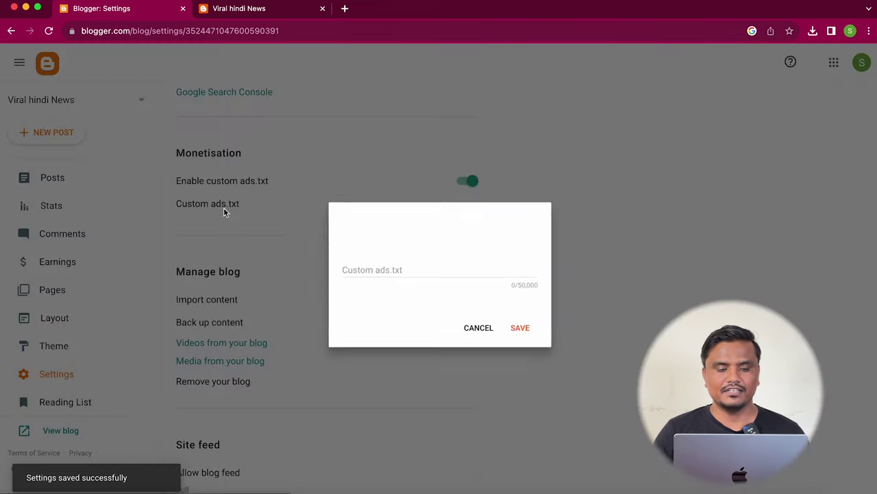
click(405, 274)
click(488, 333)
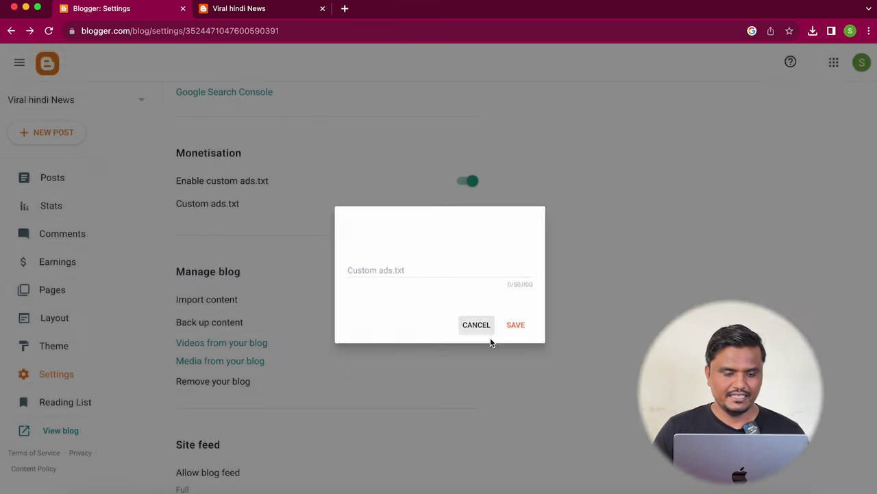
- Return to the Publishing settings and open the Custom domain entry form
scroll(436, 425, down, 5)
scroll(436, 425, up, 10)
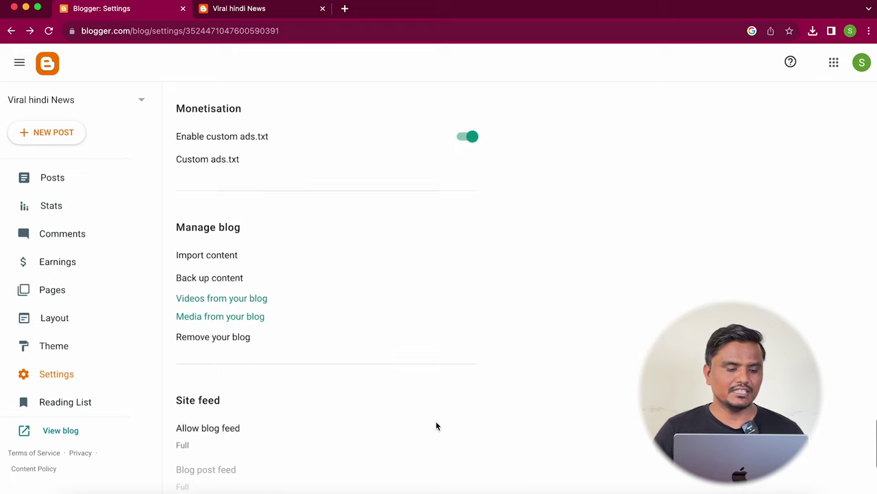
scroll(180, 267, up, 15)
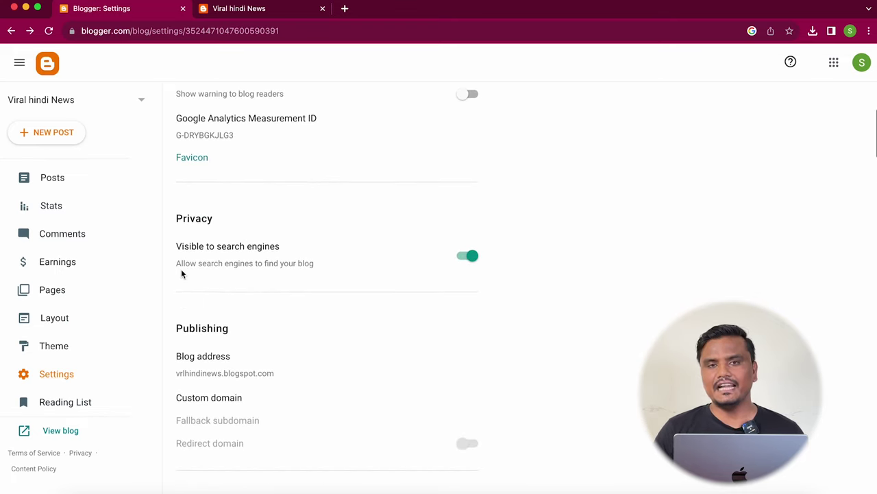
scroll(181, 274, up, 3)
scroll(233, 319, down, 5)
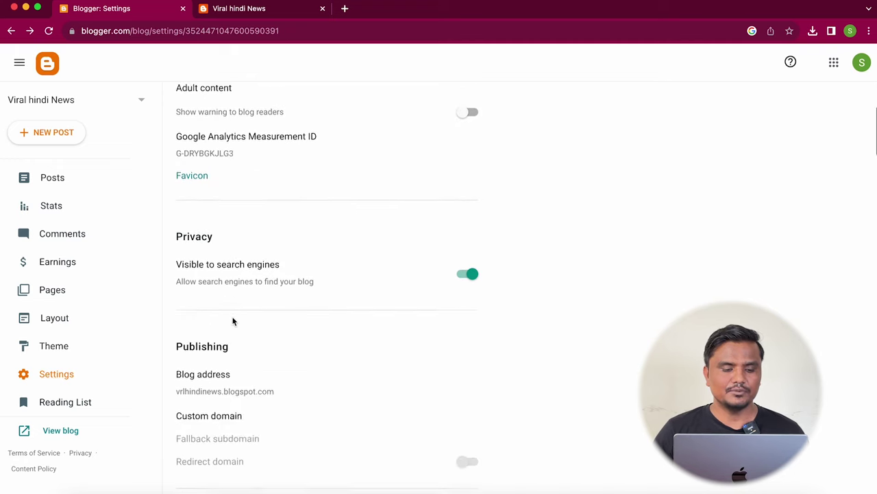
click(236, 313)
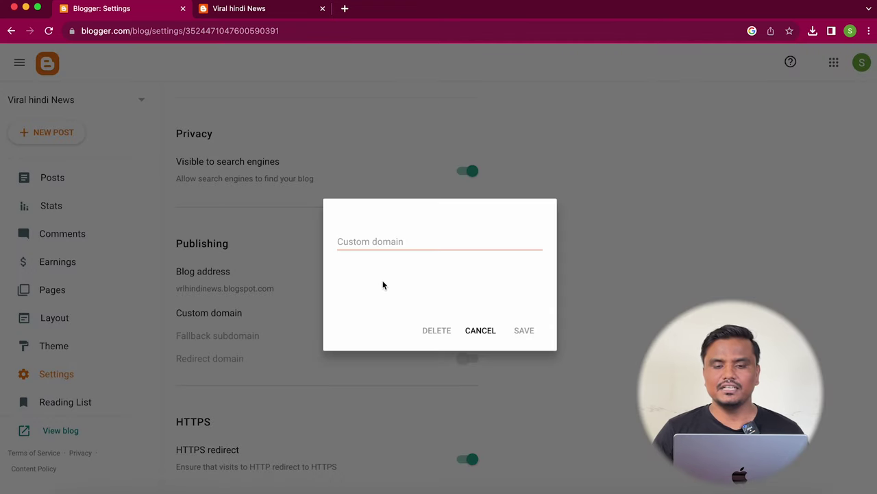
- Search Google for namecheap in a new browser tab and open the Namecheap website
click(345, 8)
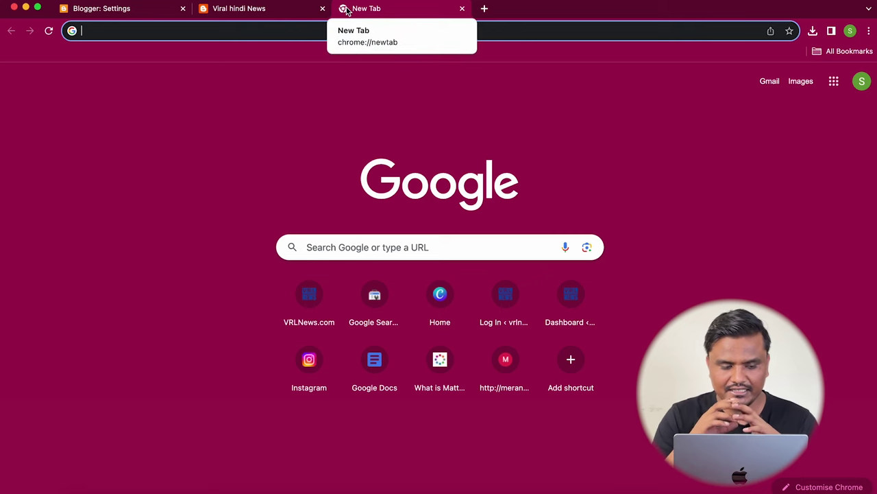
text(namecheap)
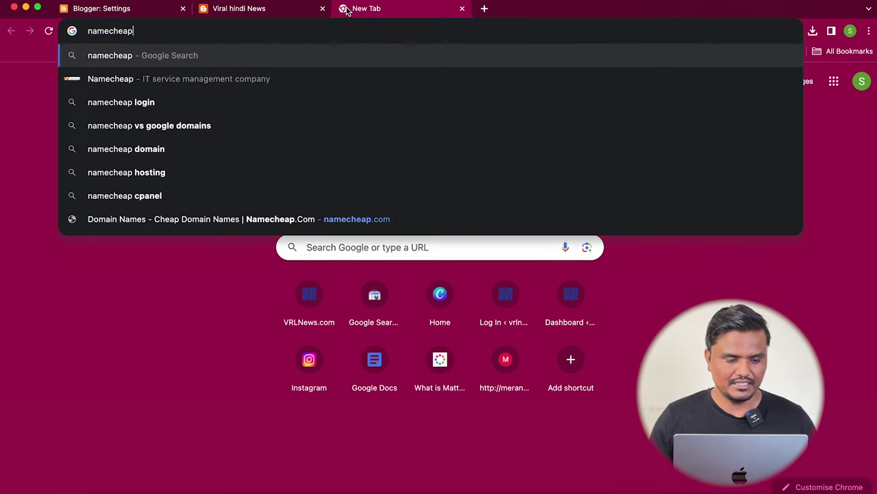
key(Return)
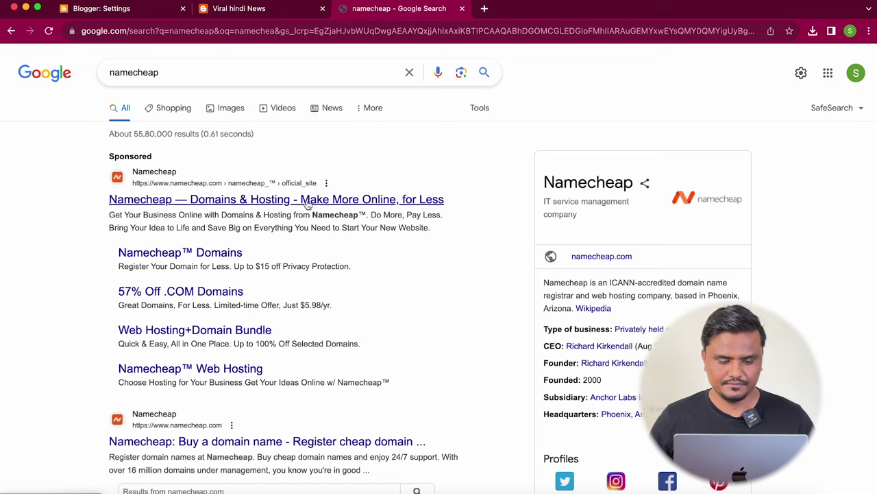
scroll(288, 264, down, 5)
click(286, 244)
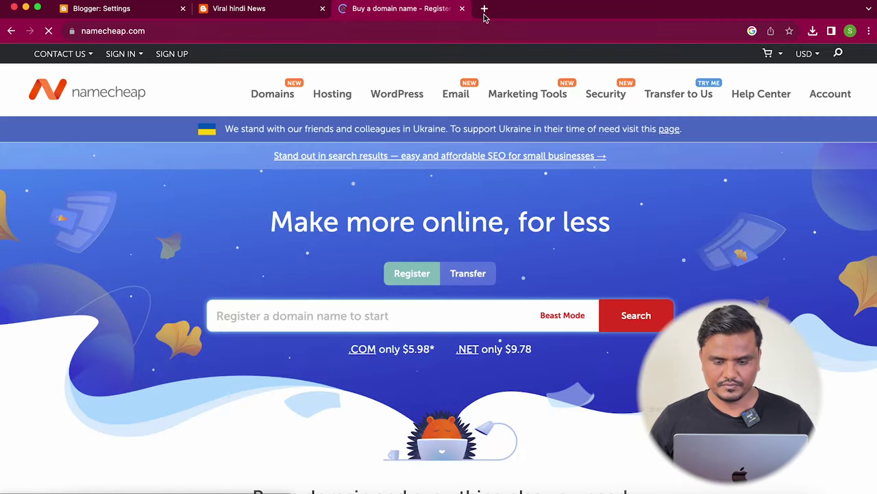
- Search for godaddy in another new browser tab and open the GoDaddy website
click(484, 8)
text(godaddy)
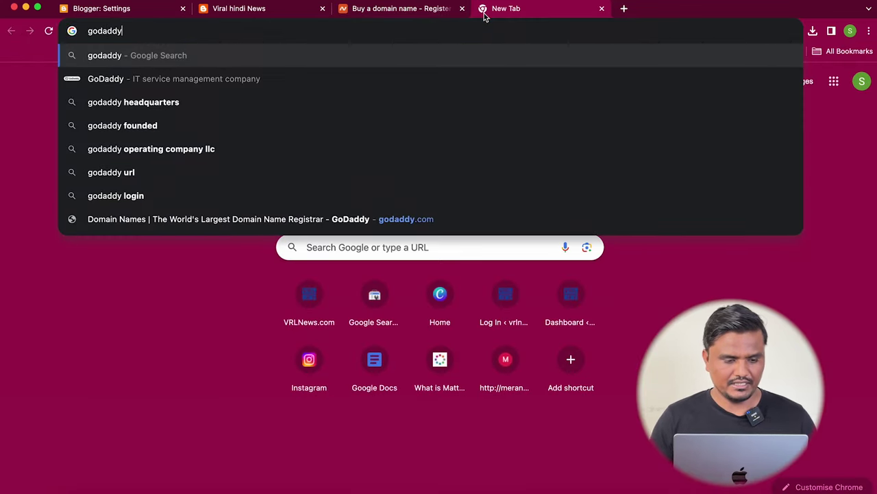
key(Return)
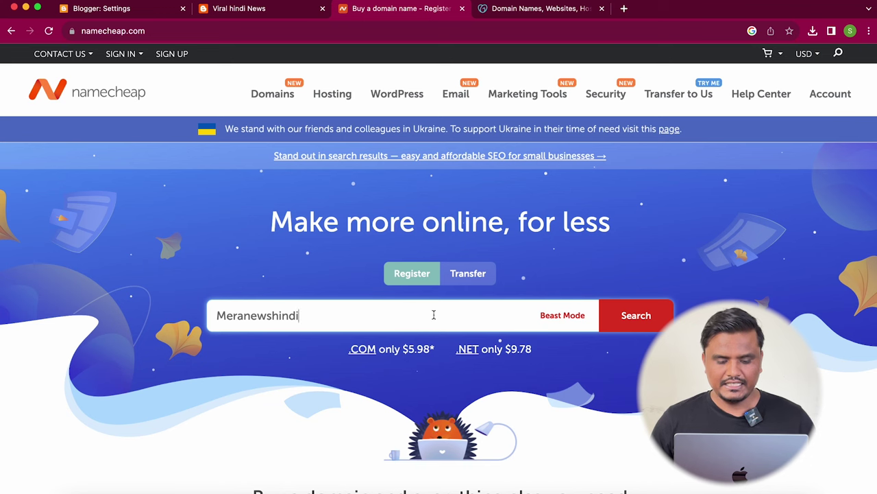
- On Namecheap, copy the domain name Meranewshindi and search for it
double_click(345, 309)
key(super+c)
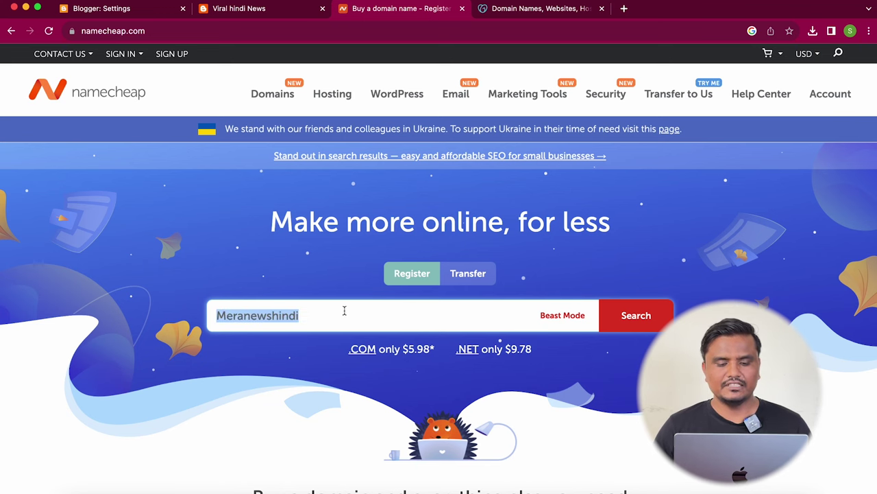
click(634, 321)
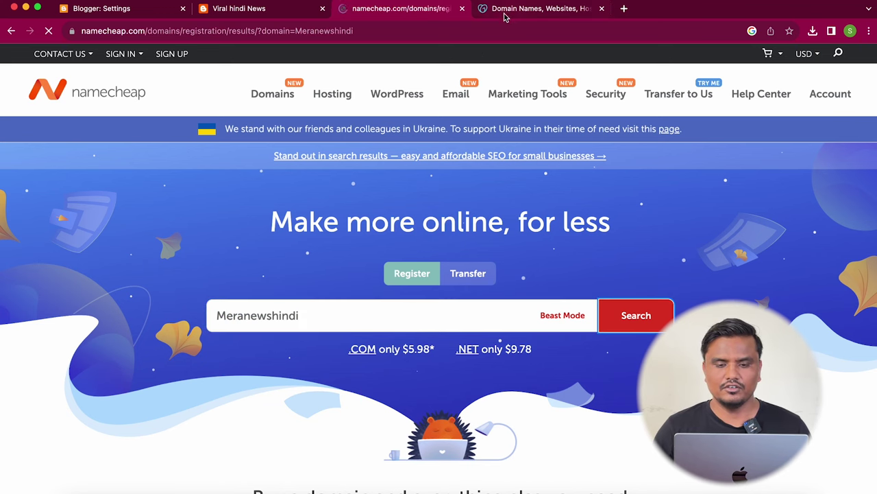
- Switch to GoDaddy and search for the copied domain name Meranewshindi
key(ctrl+Tab)
click(234, 121)
key(super+v)
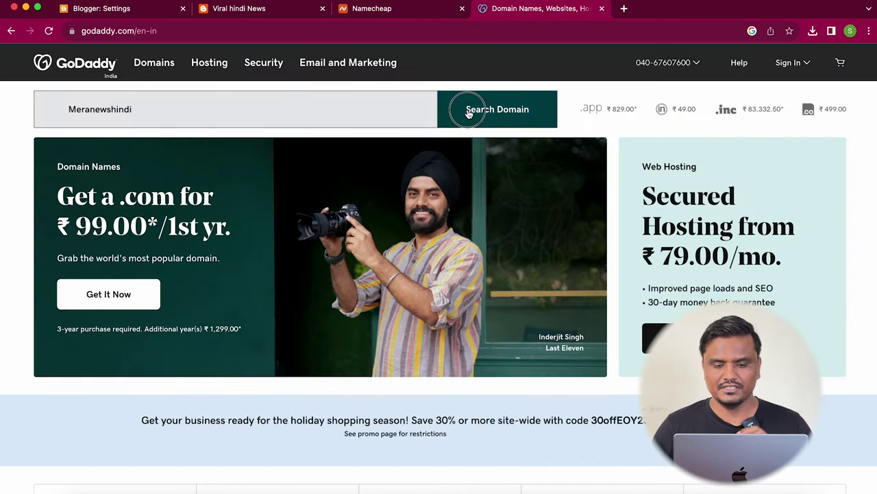
click(497, 110)
- Compare the Meranewshindi domain offers and prices on Namecheap and GoDaddy, focusing on the .com domain
key(ctrl+shift+Tab)
scroll(402, 337, down, 3)
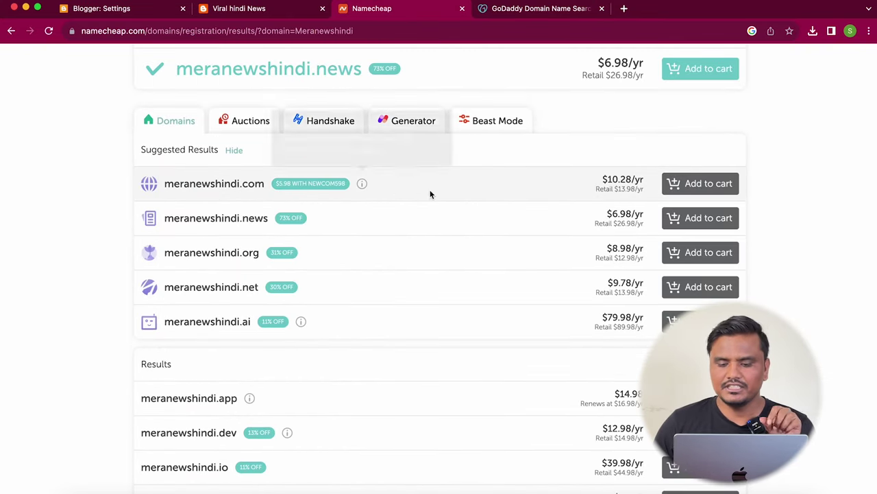
key(ctrl+Tab)
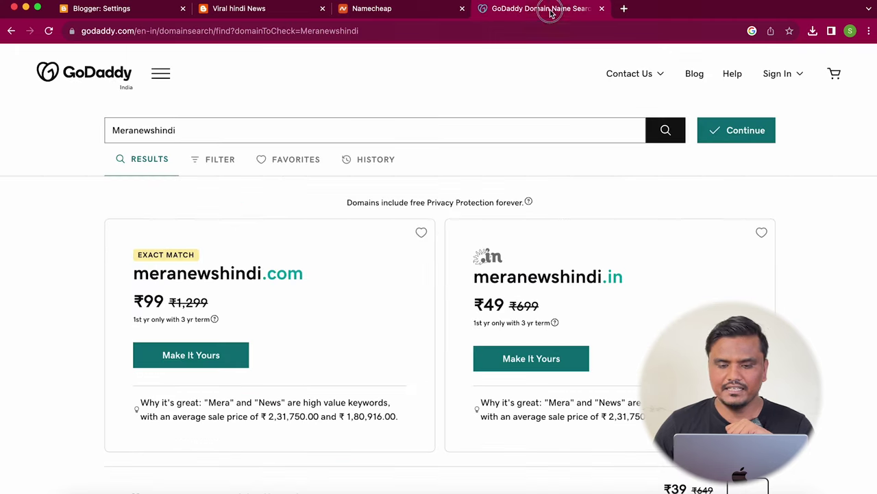
scroll(359, 282, down, 1)
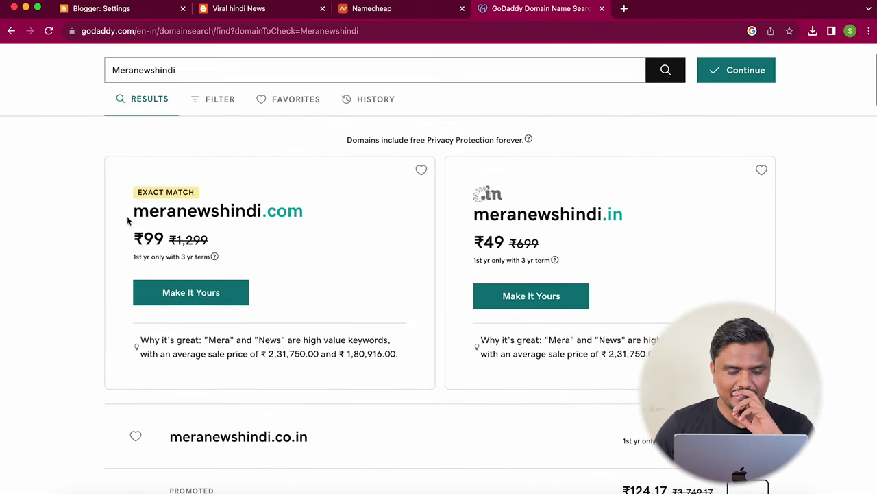
drag(127, 219, 274, 214)
click(274, 213)
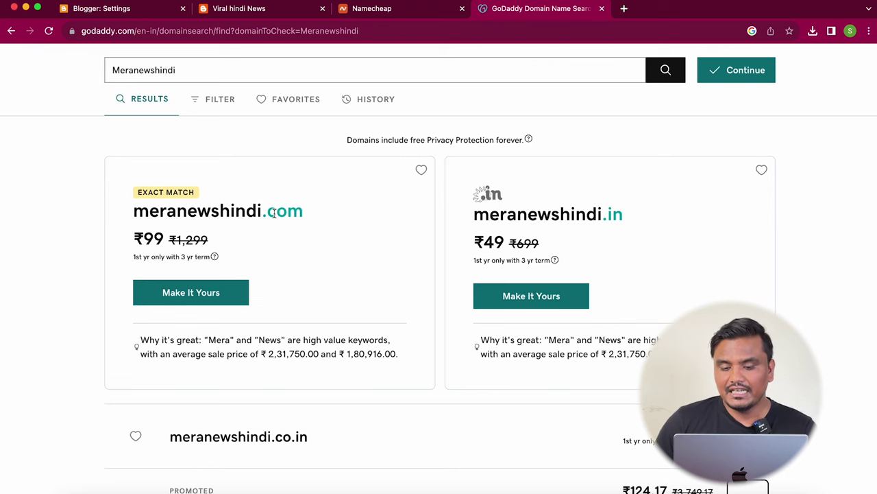
- Choose meranewshindi.com on GoDaddy, review the protection and email add-ons, and continue to the cart with the preselected options
click(196, 297)
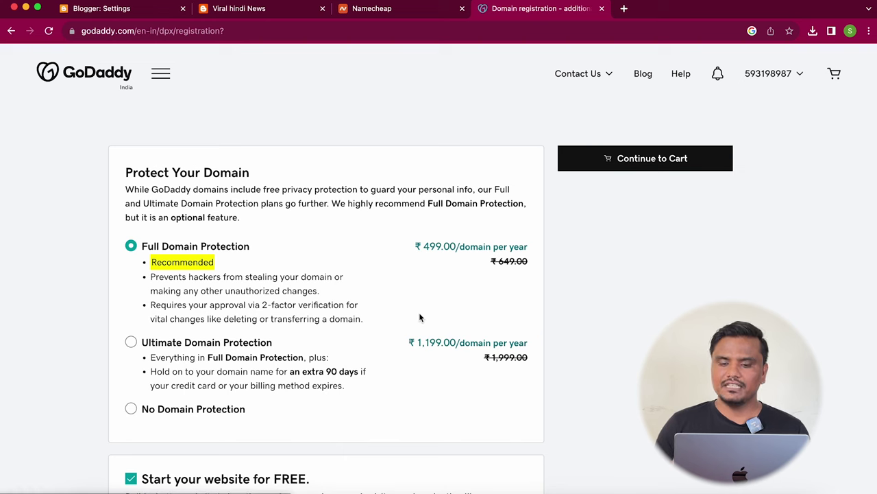
scroll(421, 317, down, 6)
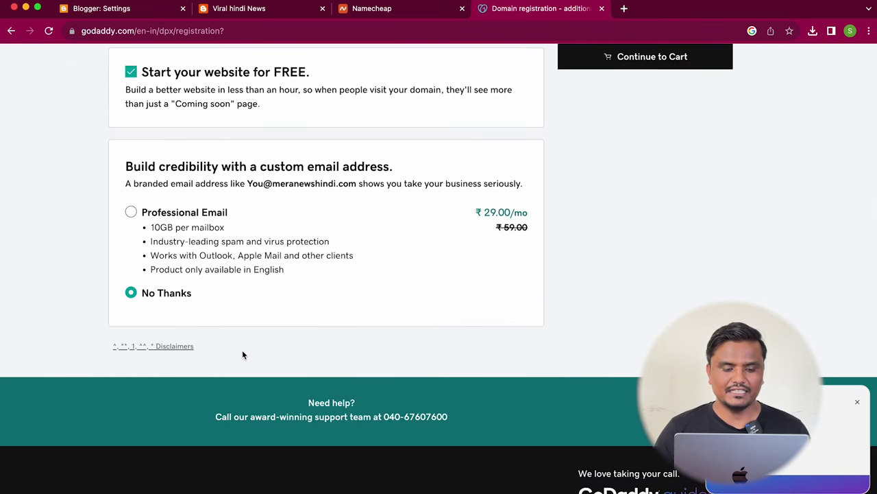
scroll(206, 329, up, 8)
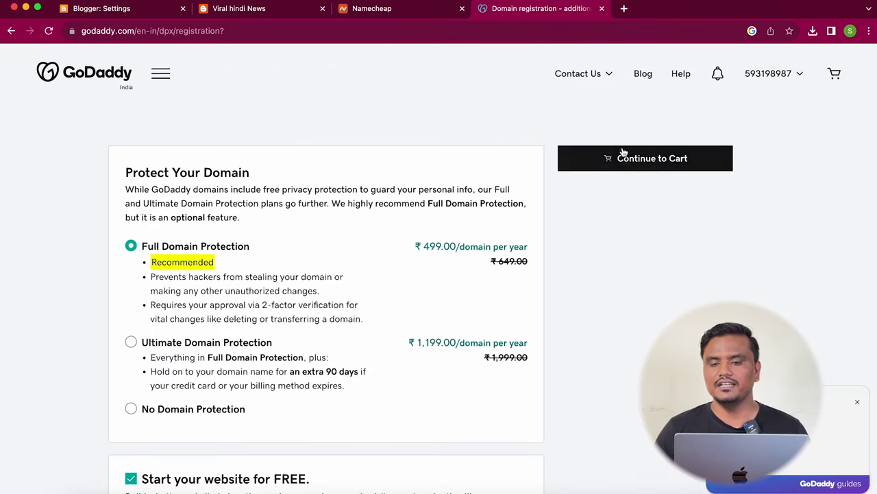
click(623, 155)
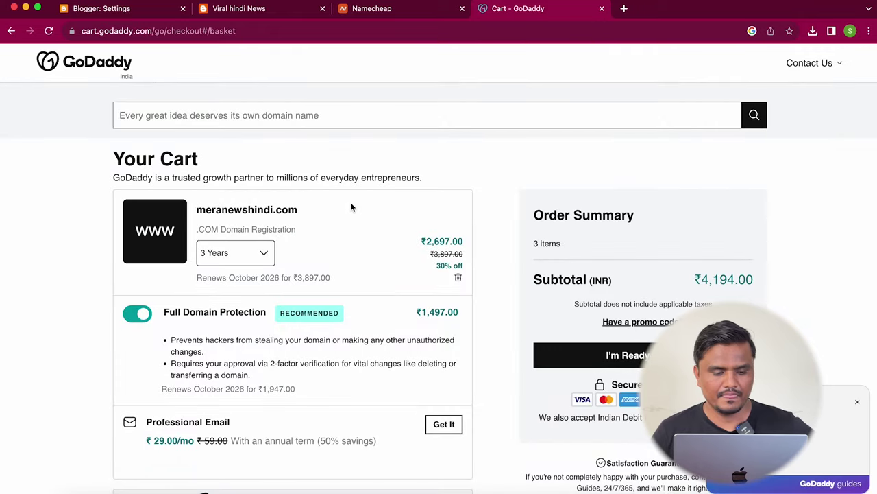
- Set the meranewshindi.com registration term to 1 Year, turn off Full Domain Protection, and review the GoDaddy cart
click(262, 252)
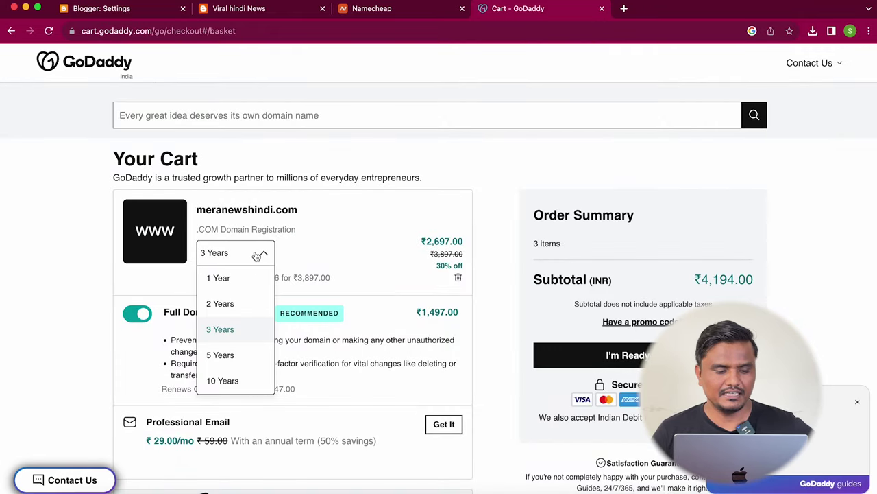
click(231, 276)
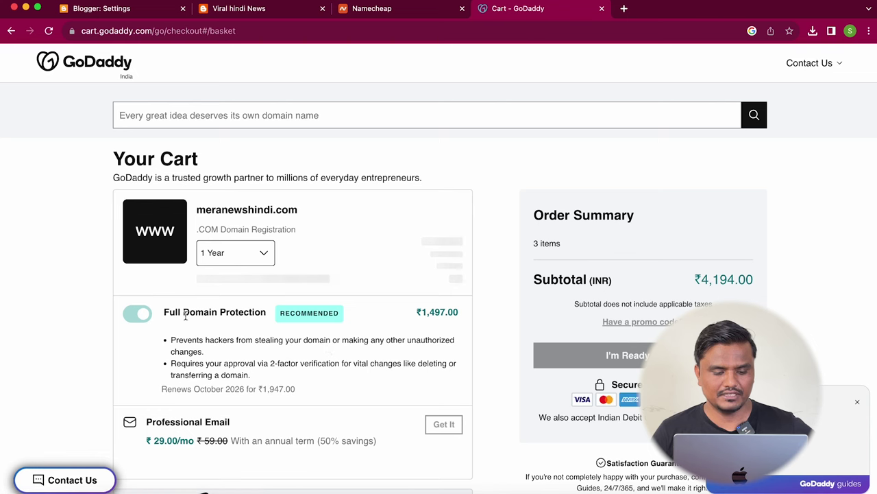
click(140, 315)
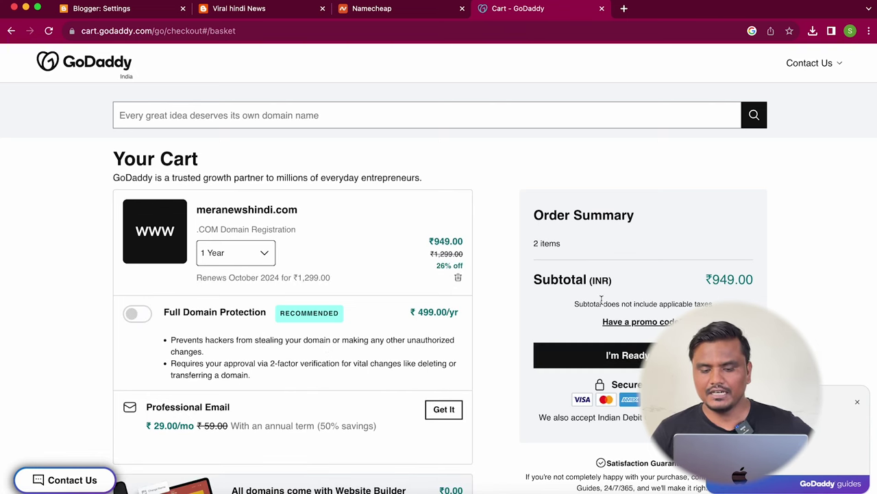
scroll(601, 300, down, 3)
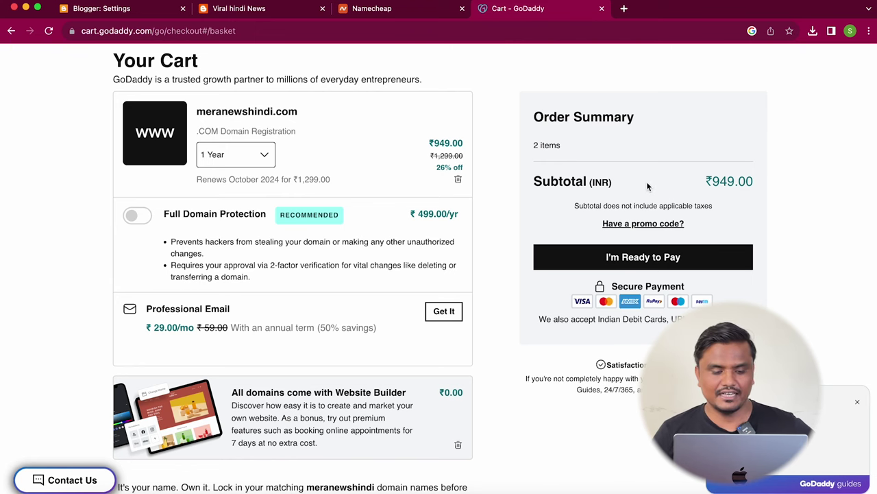
scroll(647, 184, down, 1)
scroll(586, 194, up, 1)
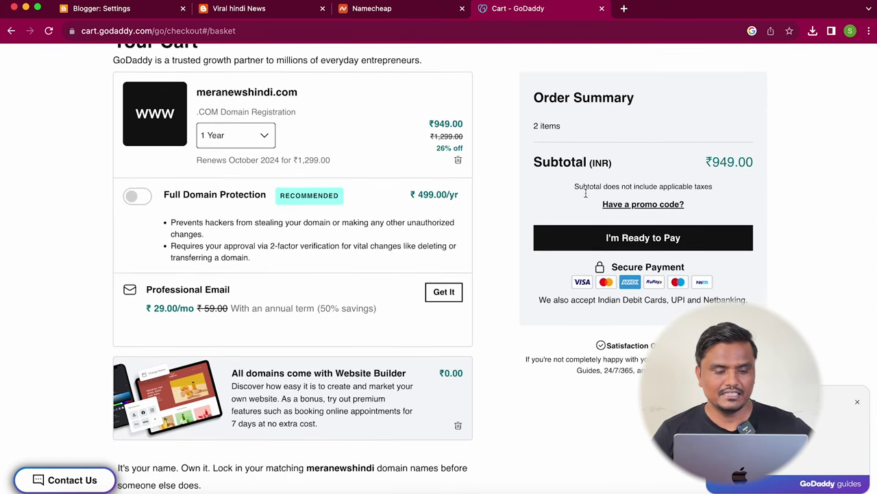
scroll(344, 288, down, 4)
scroll(382, 307, up, 2)
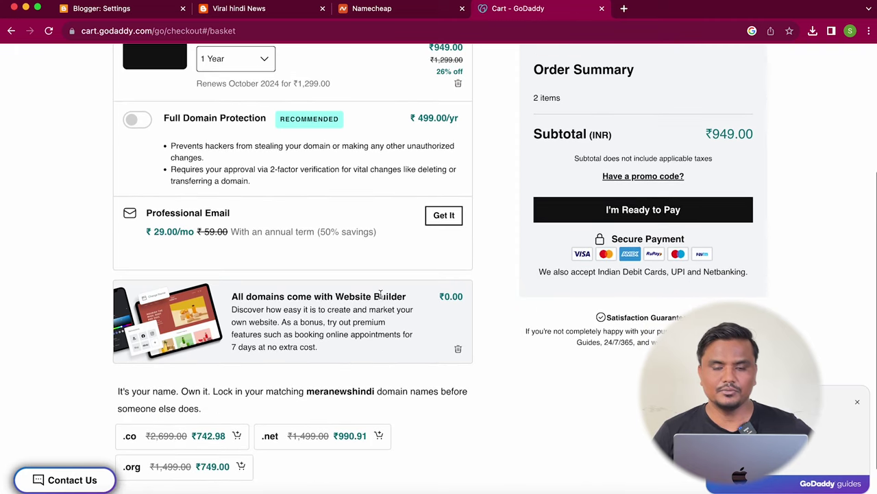
- Switch to Namecheap, add meranewshindi.com to the cart, and review the shopping cart's Domain Privacy and hosting entries
click(366, 9)
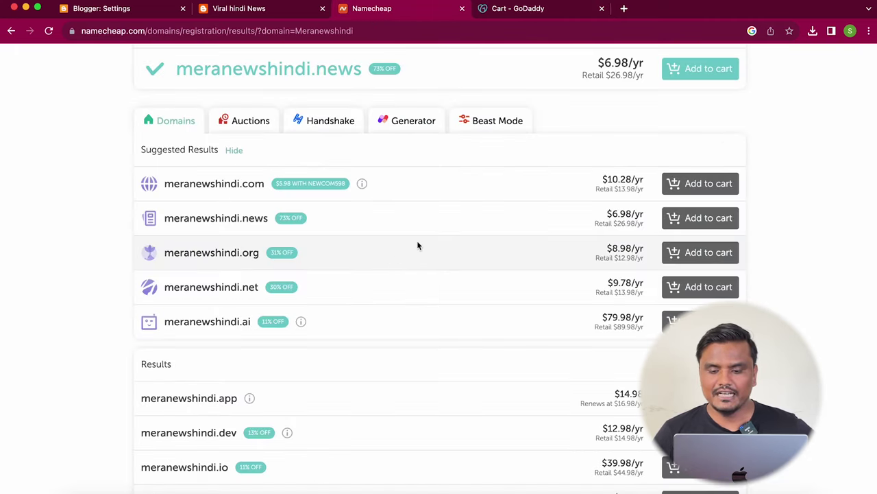
click(720, 185)
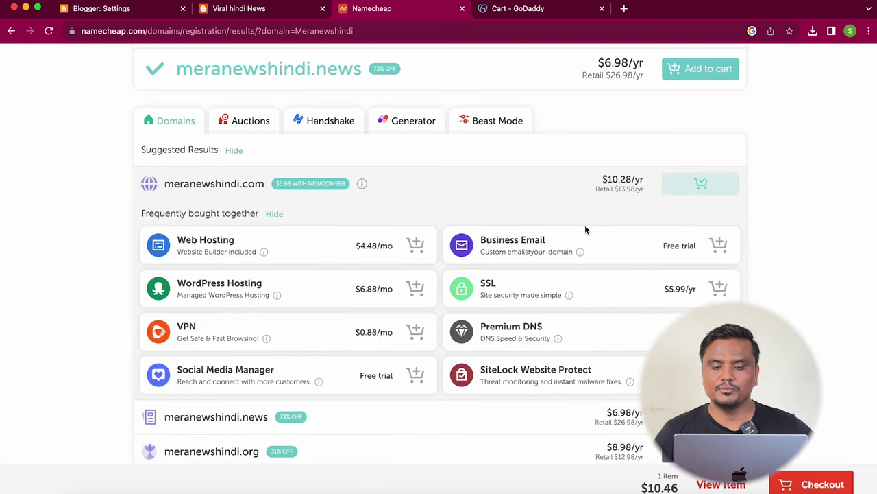
scroll(585, 229, down, 4)
scroll(585, 230, up, 2)
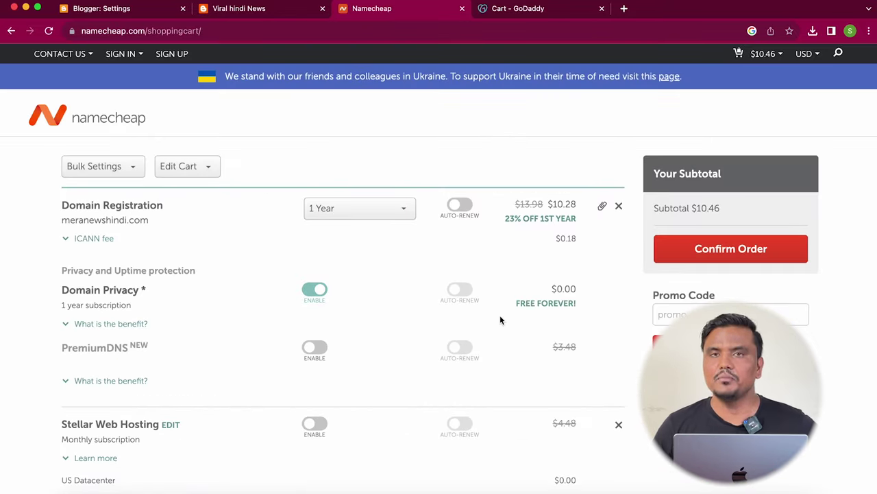
scroll(499, 319, down, 1)
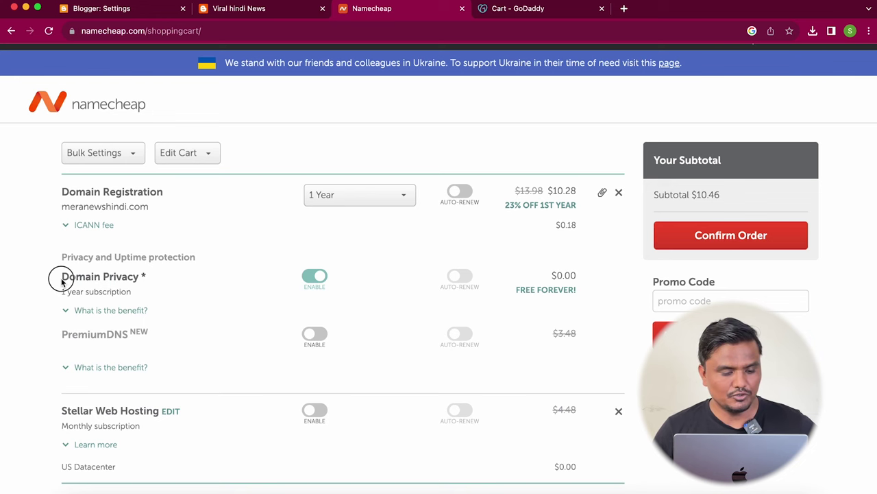
drag(61, 277, 146, 280)
scroll(542, 300, down, 3)
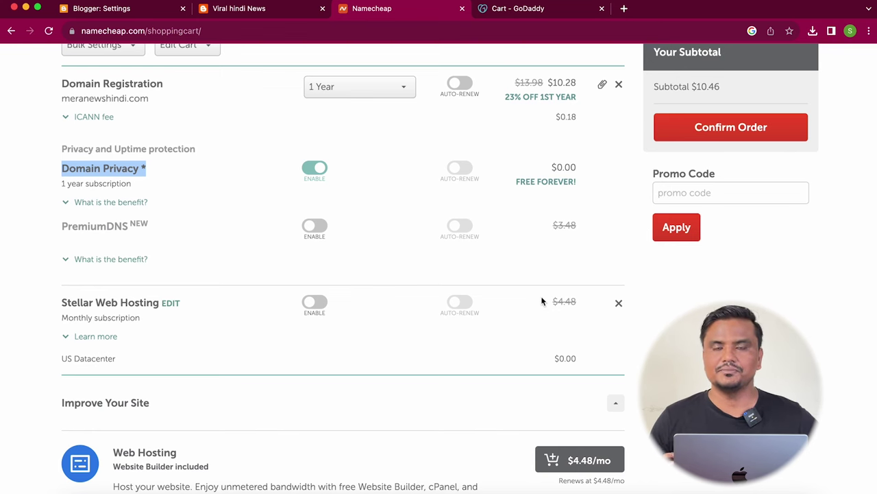
click(462, 9)
click(462, 9)
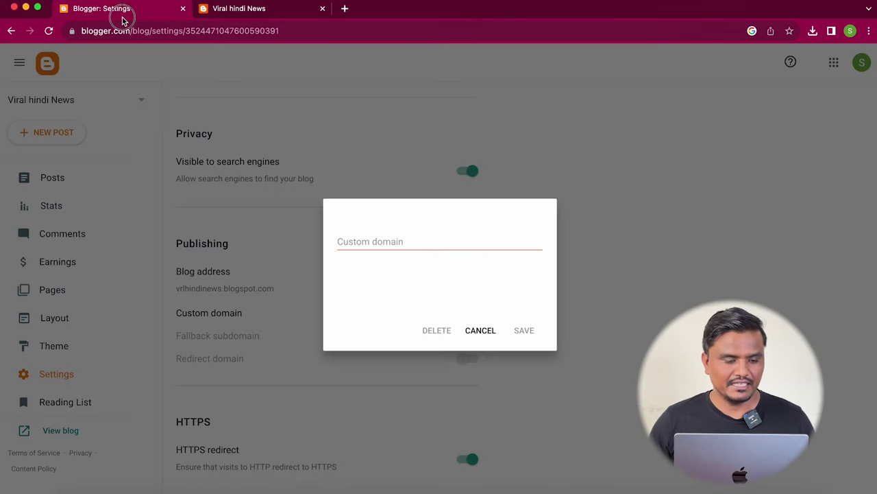
click(124, 10)
click(373, 238)
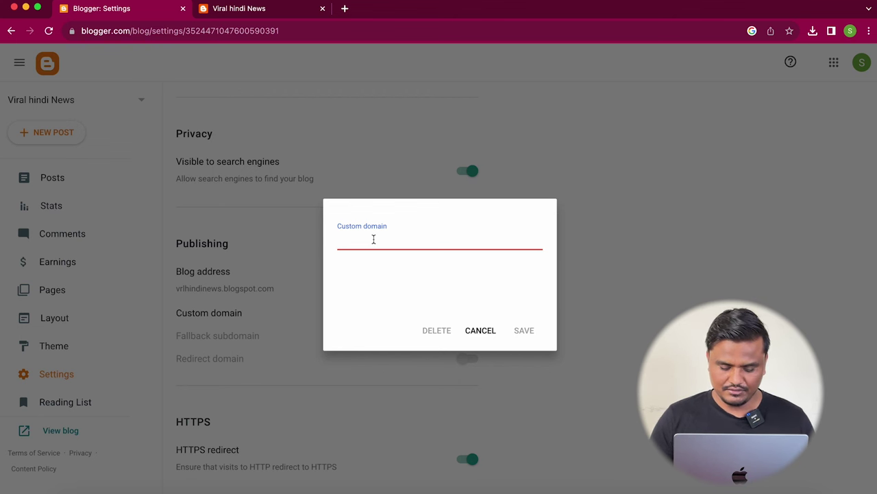
text(mypush.in)
text(www.)
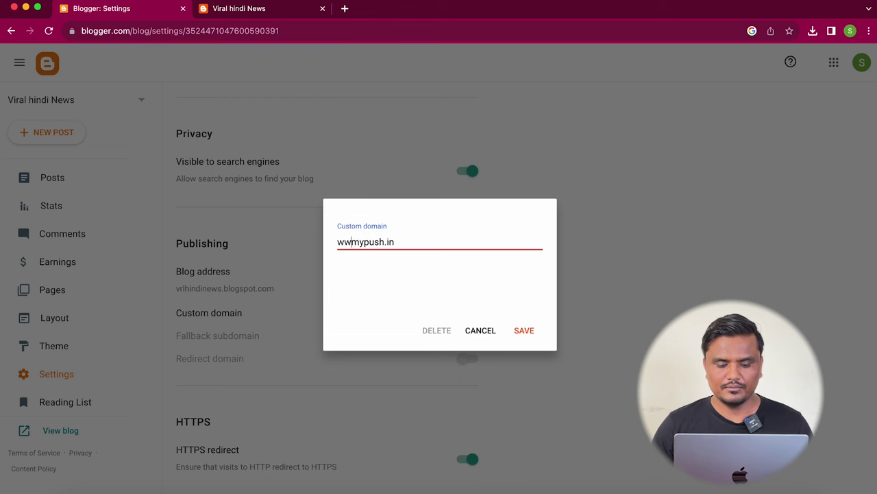
click(524, 330)
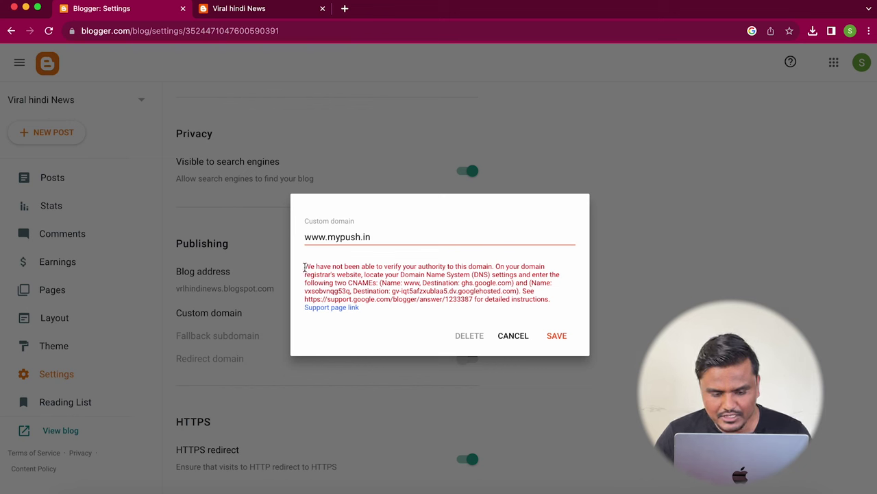
- Examine the domain verification message for the two CNAME names and destinations required at the registrar
drag(304, 267, 334, 274)
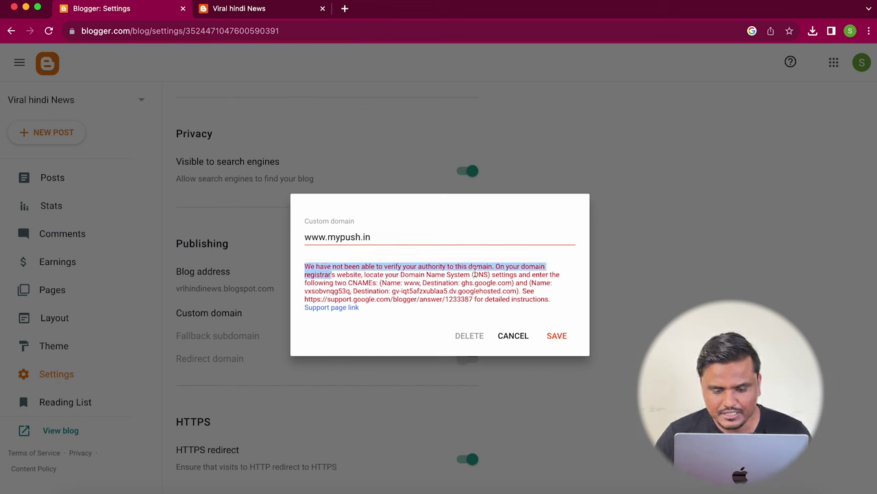
click(372, 276)
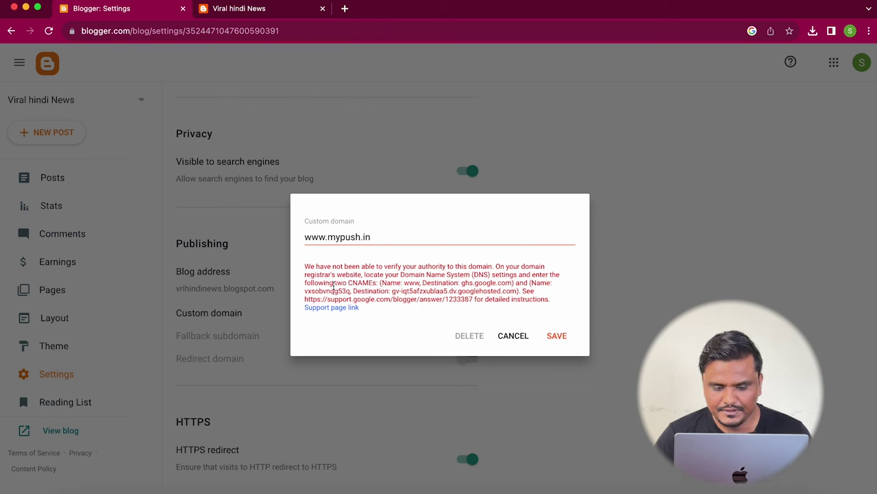
double_click(364, 285)
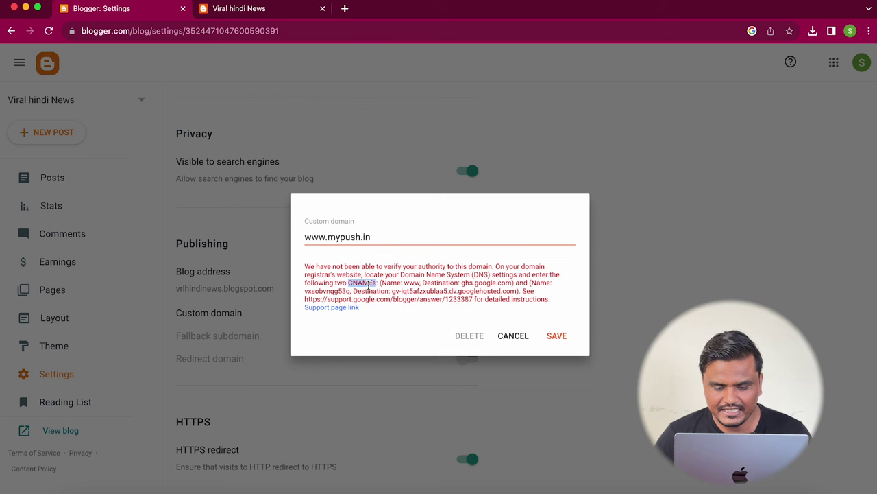
double_click(411, 283)
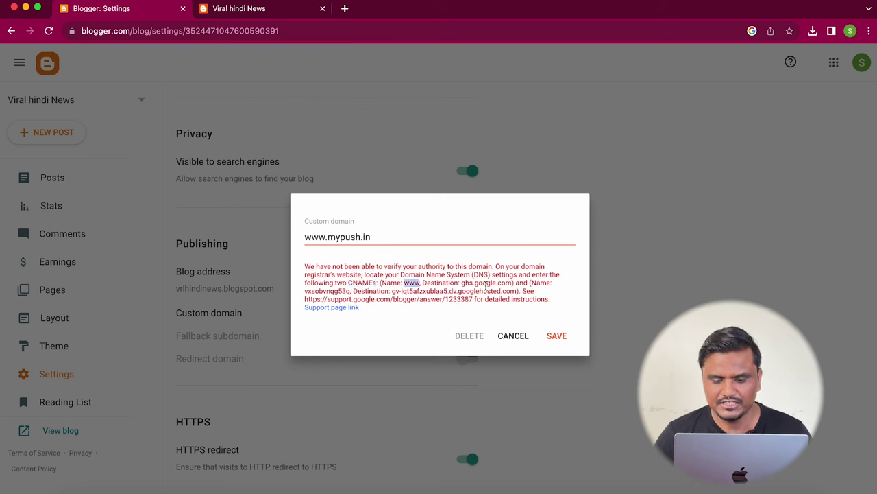
drag(462, 283, 514, 283)
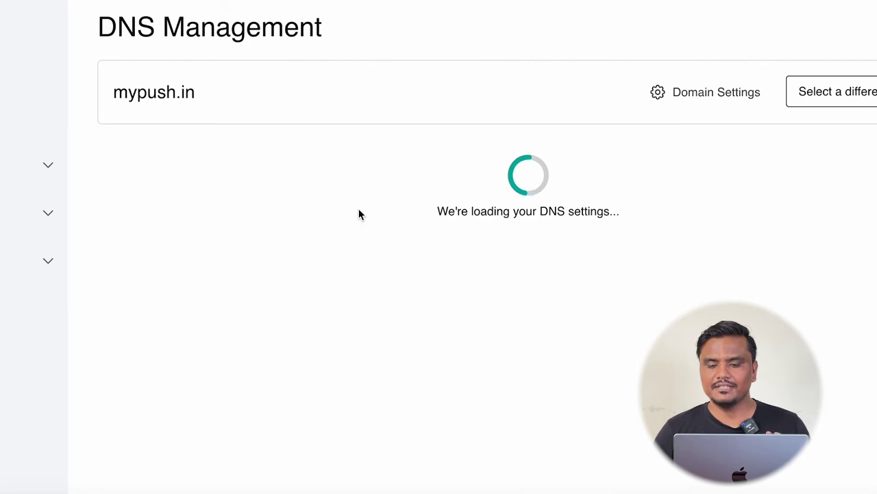
- In the mypush.in DNS management page, add and save a CNAME record named www with the value ghs.google.com
scroll(311, 267, down, 2)
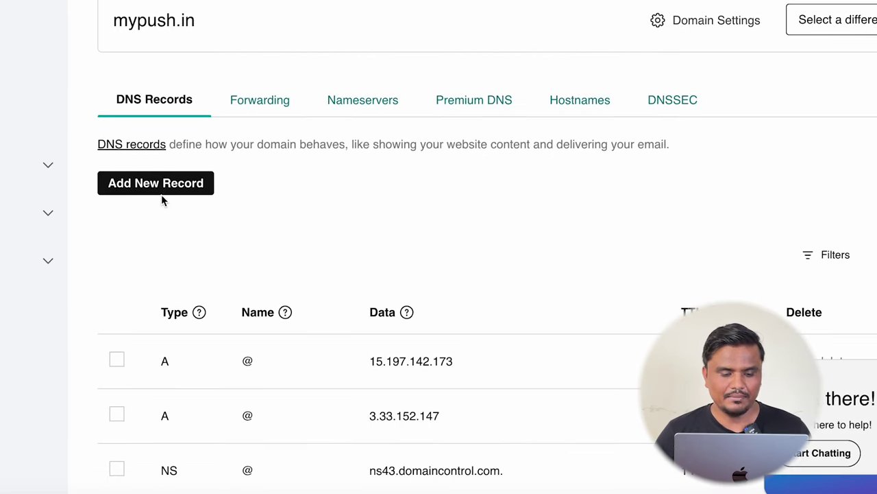
click(158, 193)
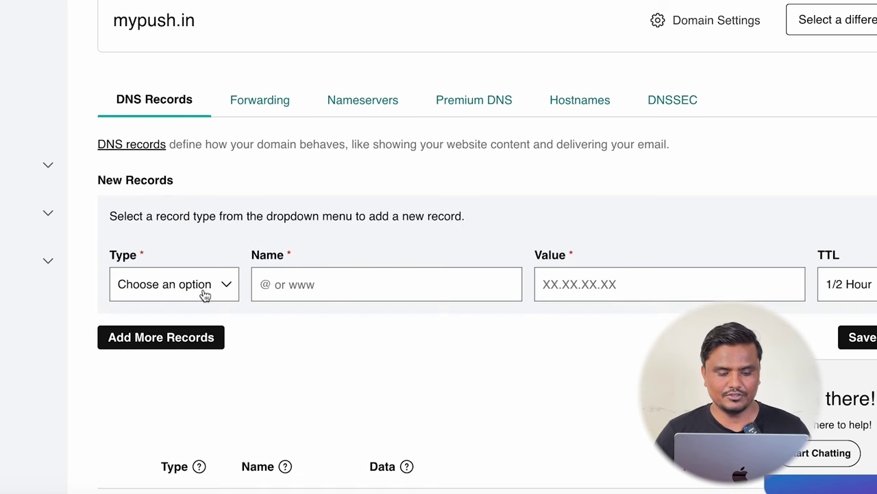
click(205, 293)
click(192, 353)
click(302, 289)
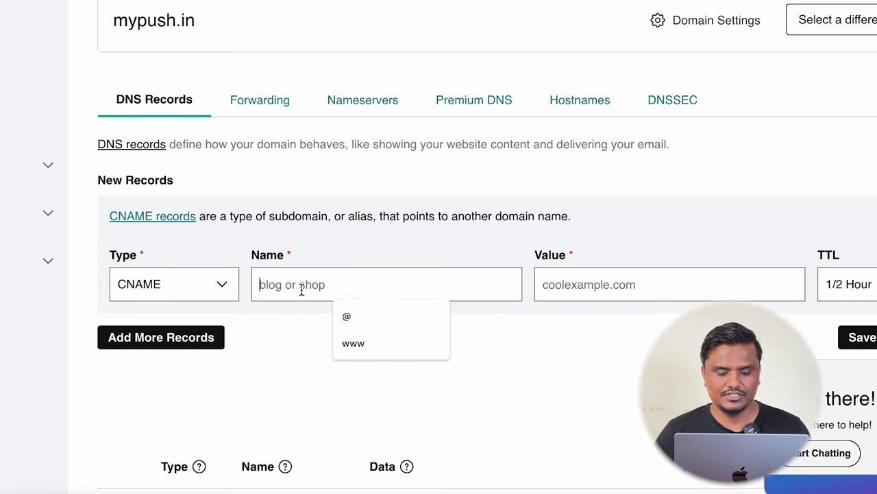
key(super+Tab)
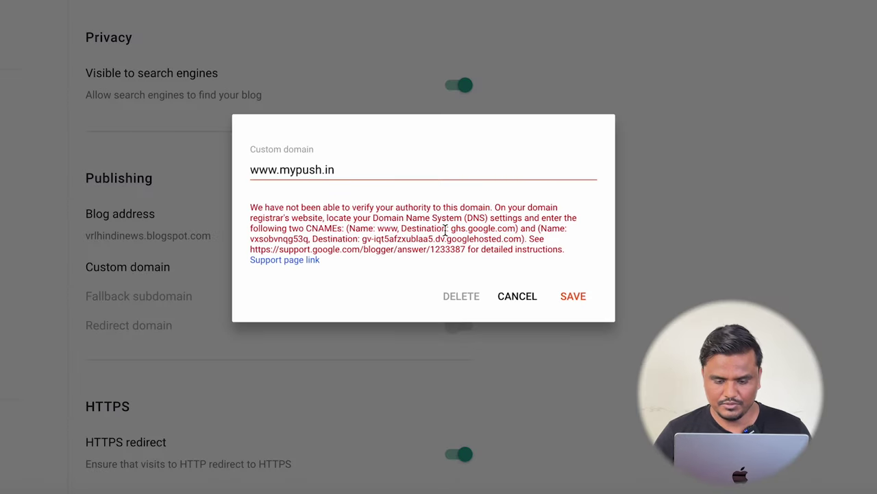
drag(450, 230, 513, 231)
key(super+c)
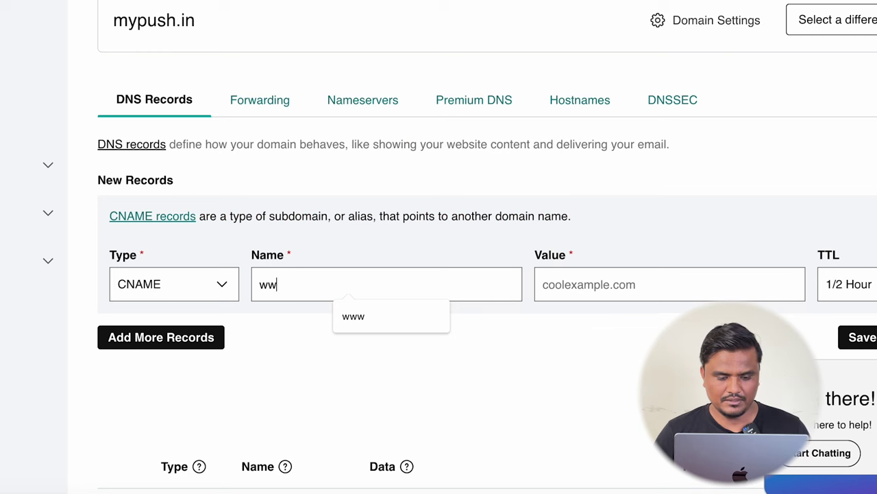
text(www)
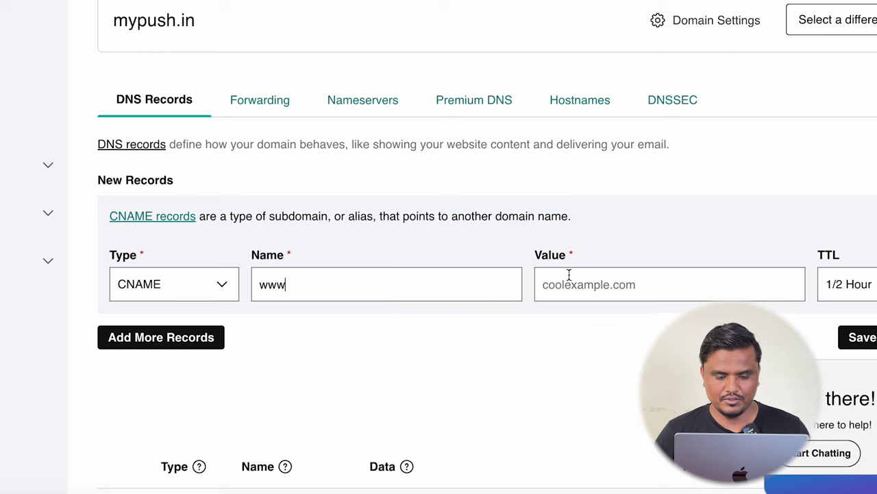
click(598, 284)
key(super+v)
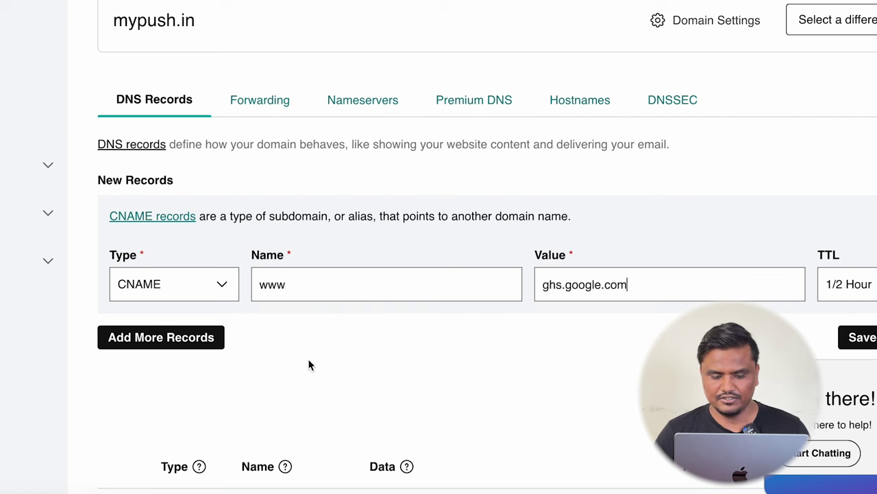
click(847, 339)
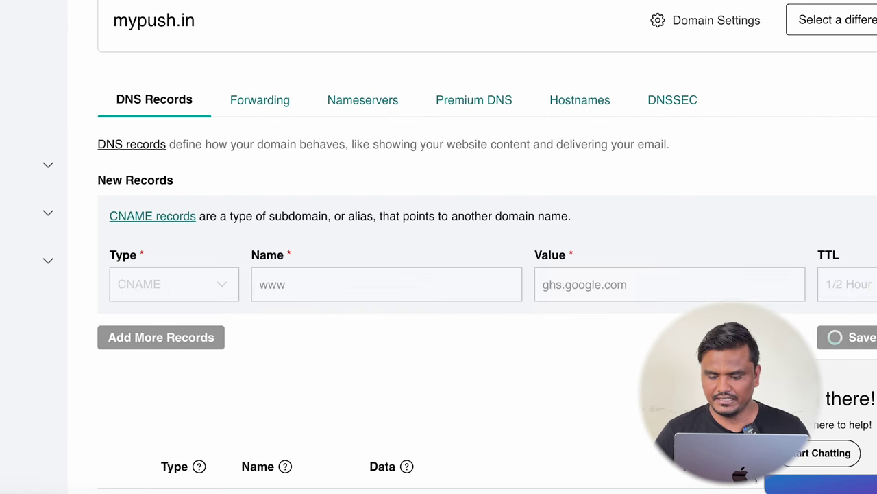
- Add and save a second CNAME record, copying the verification name and verification destination from Blogger's custom domain message
scroll(468, 347, up, 3)
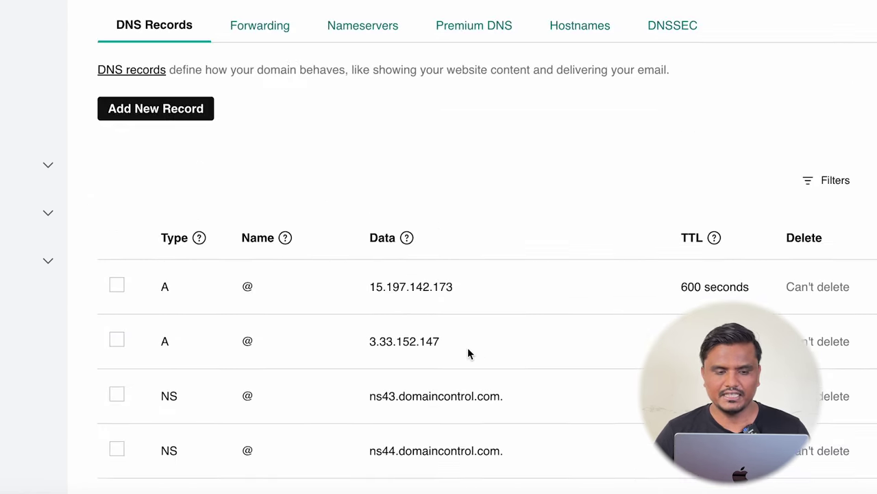
click(130, 115)
click(155, 210)
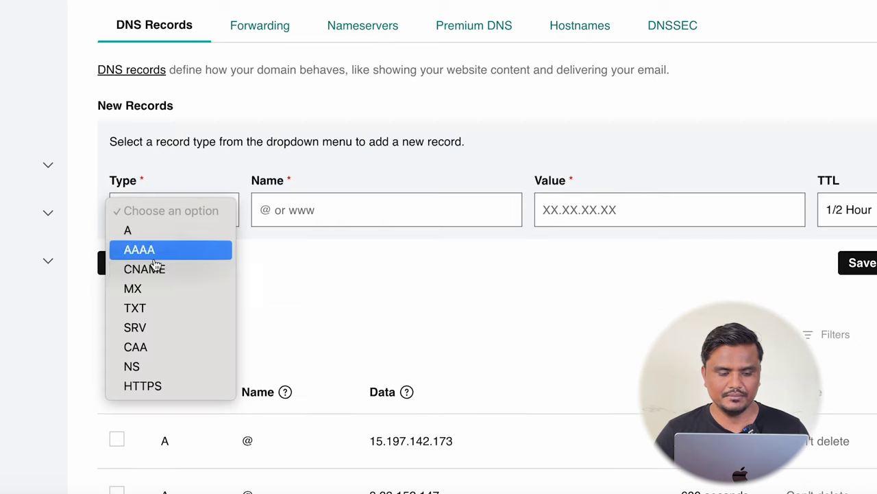
click(153, 273)
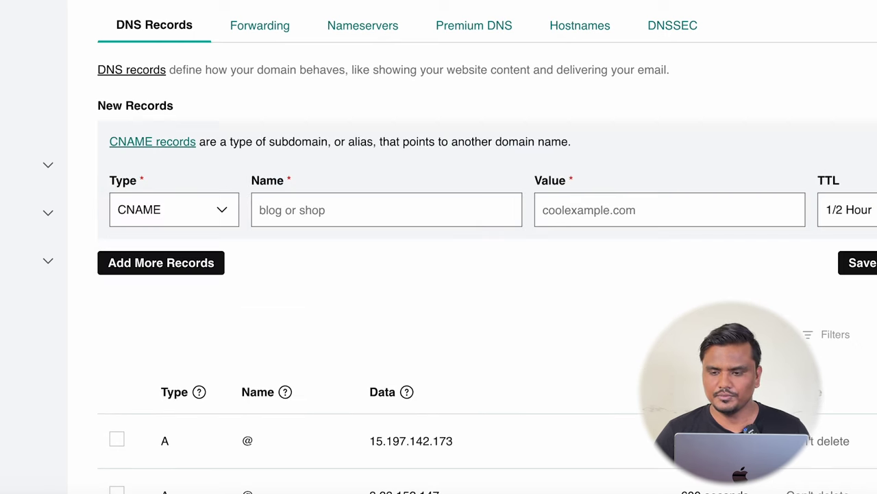
key(super+Tab)
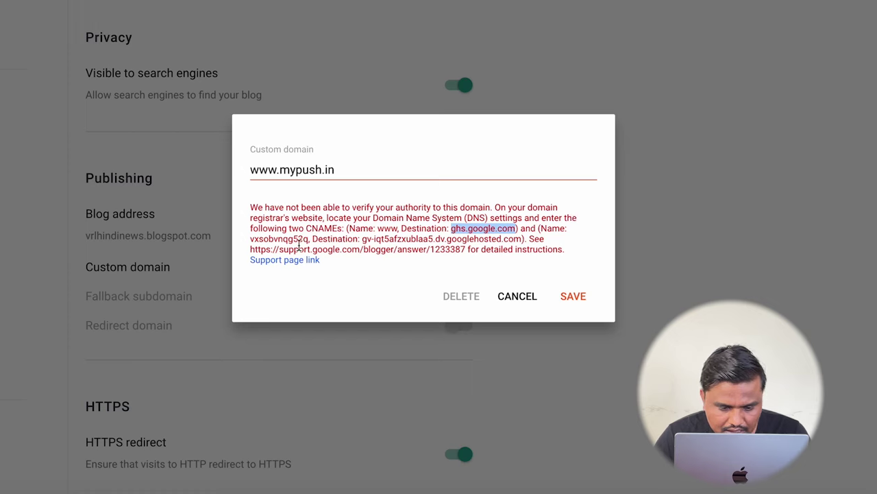
double_click(286, 238)
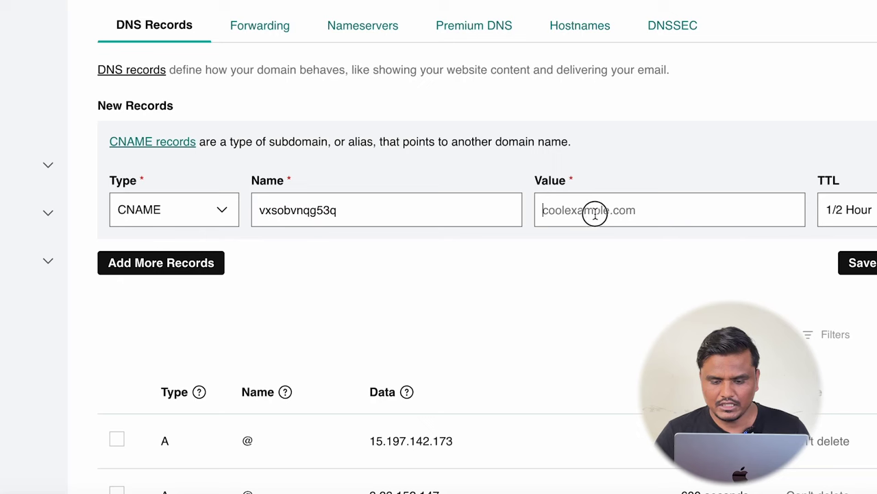
text(gv-iqt5afzxublaa5.dv.googlehosted.com)
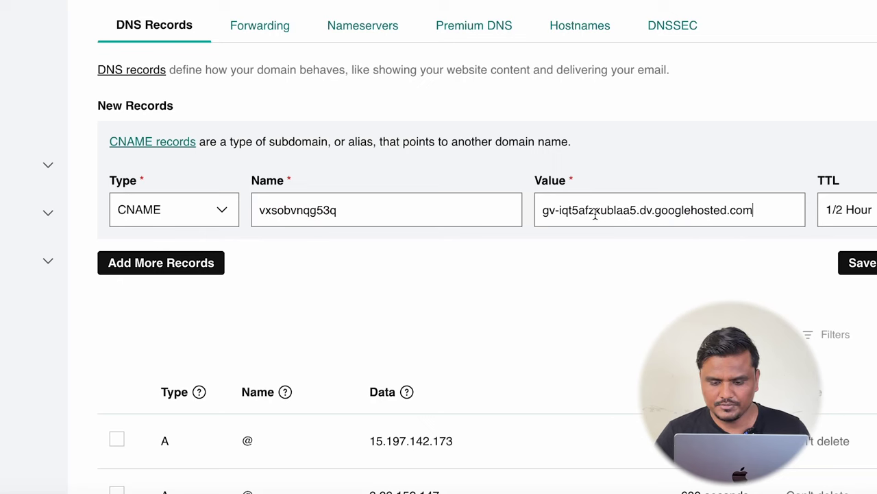
click(840, 265)
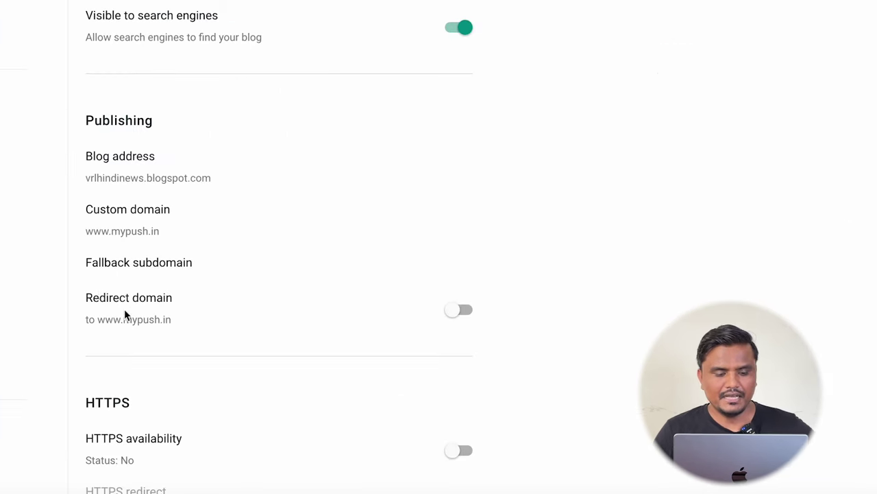
click(459, 310)
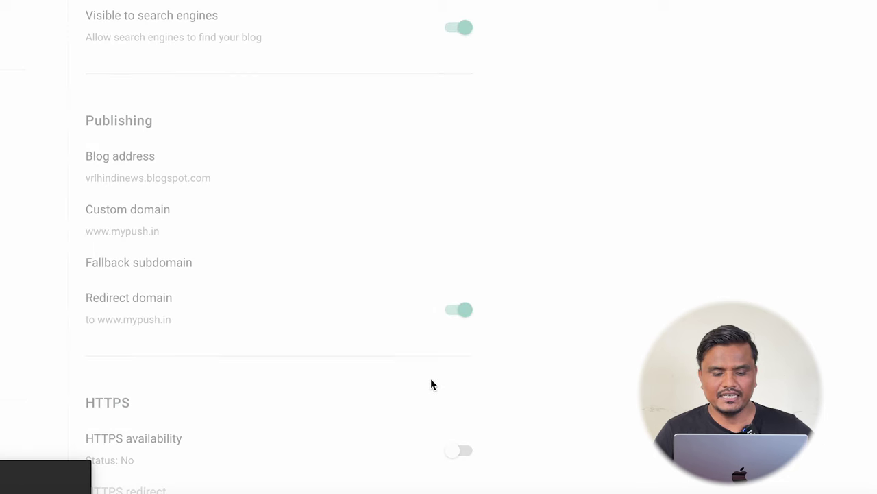
click(463, 458)
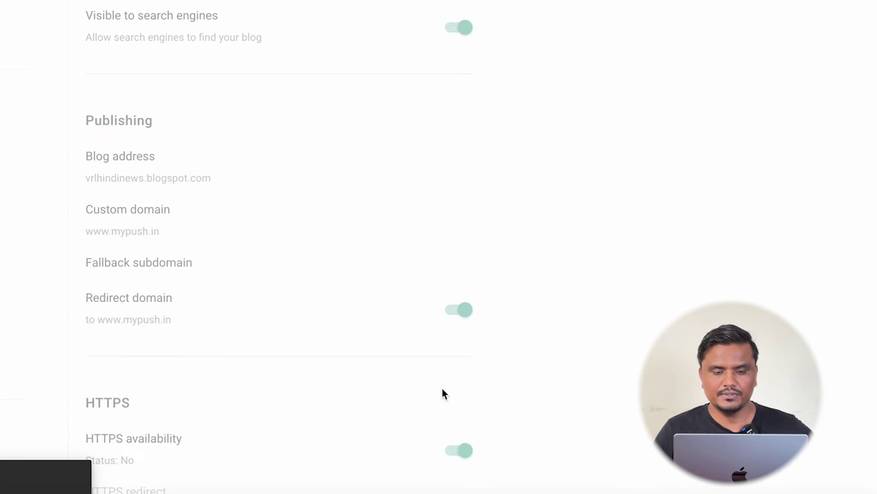
scroll(443, 393, down, 5)
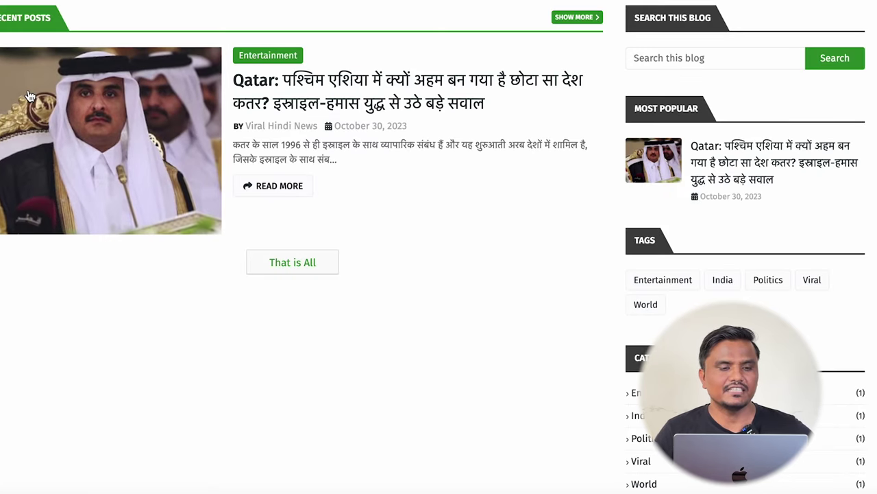
click(30, 96)
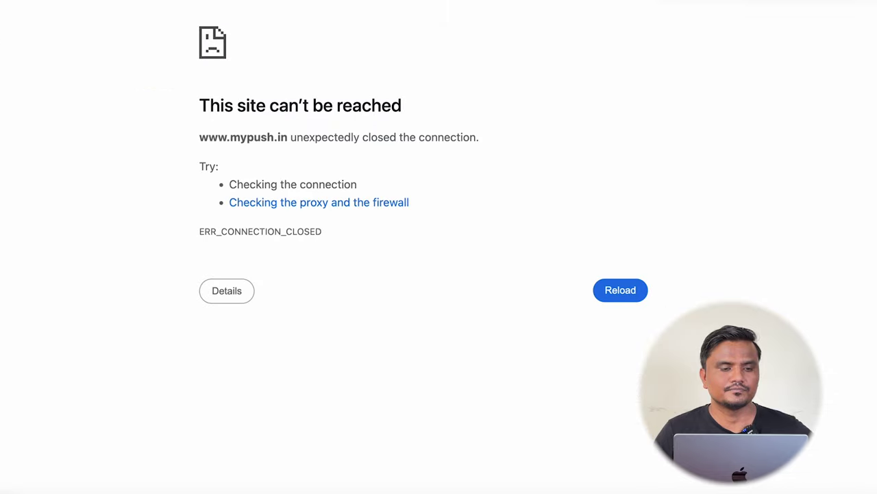
click(623, 297)
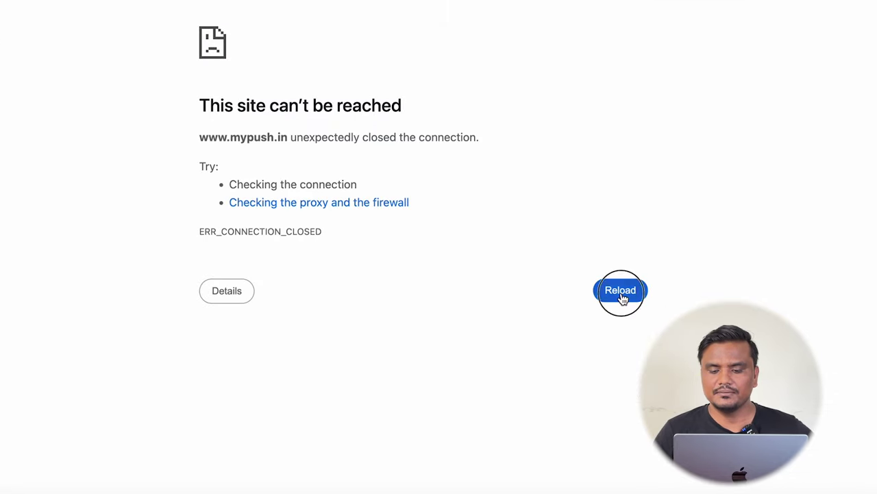
click(623, 297)
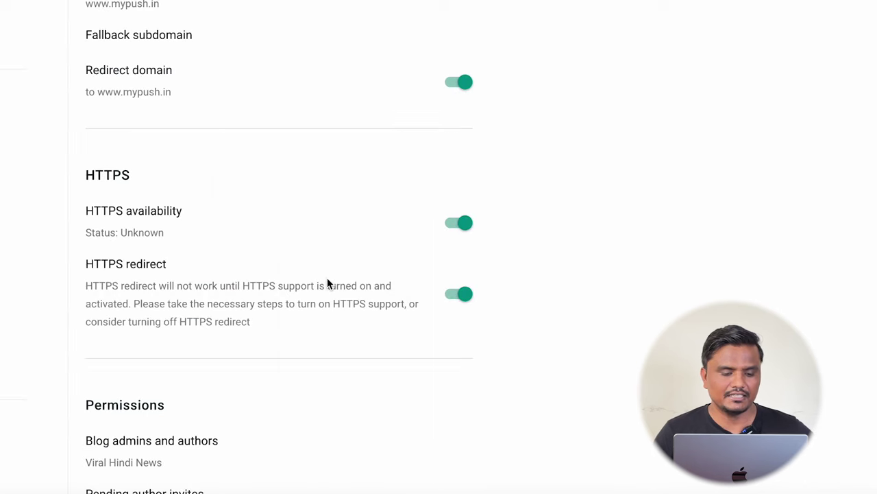
scroll(327, 278, up, 2)
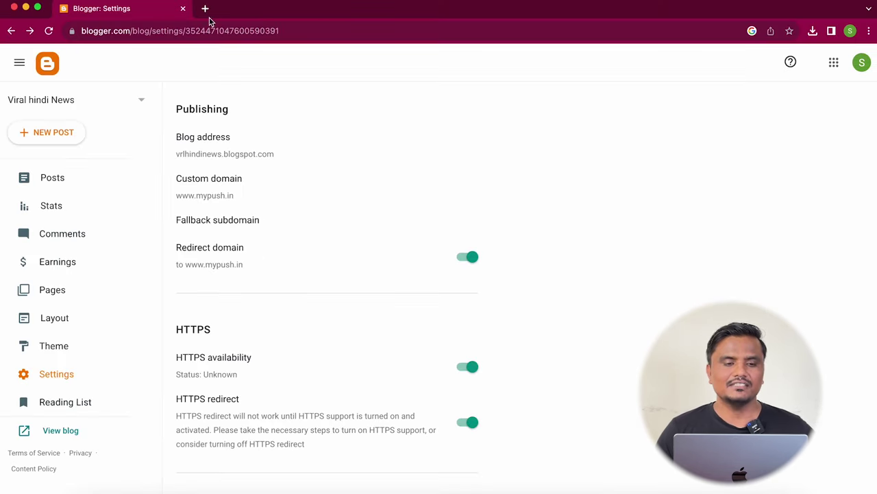
click(204, 8)
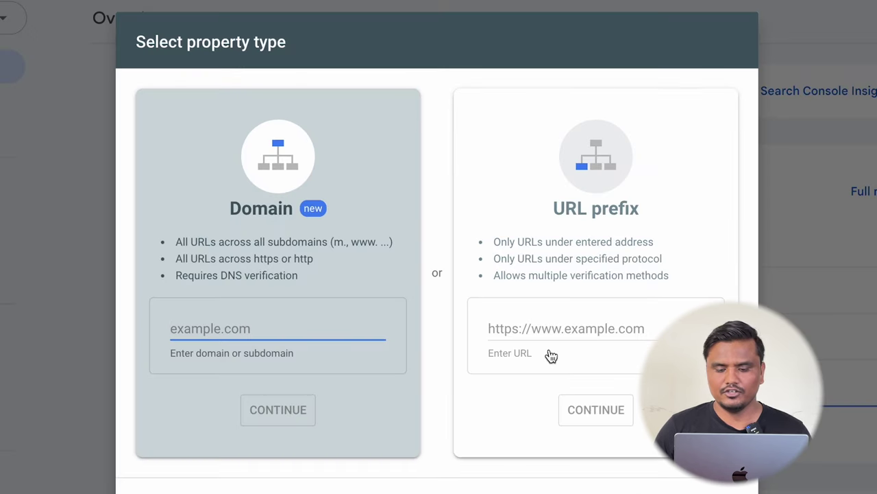
click(550, 329)
text(https://www.mypush.in/)
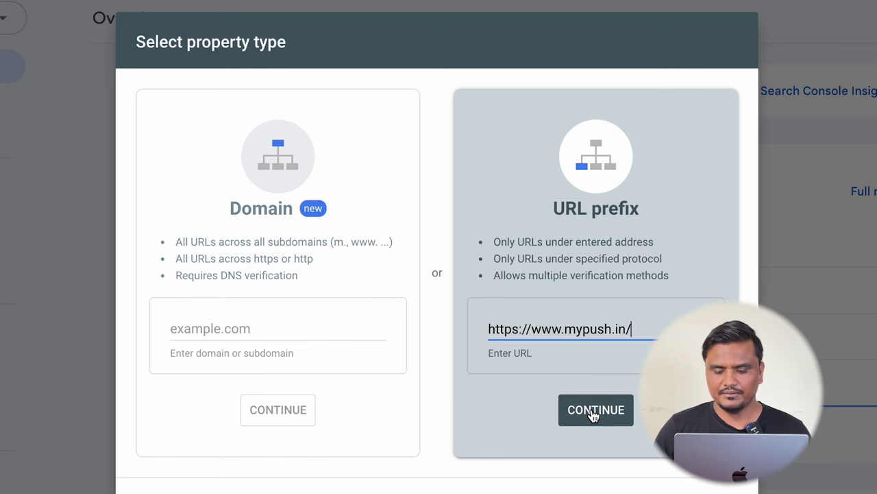
click(592, 411)
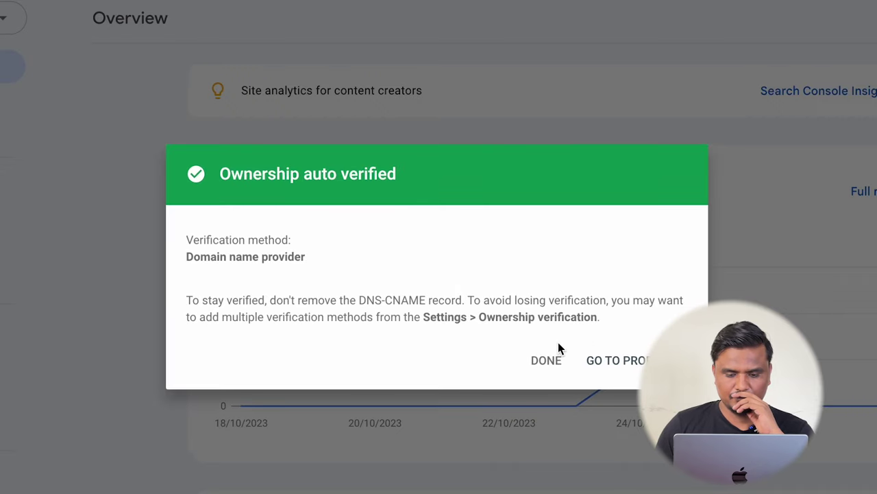
click(613, 361)
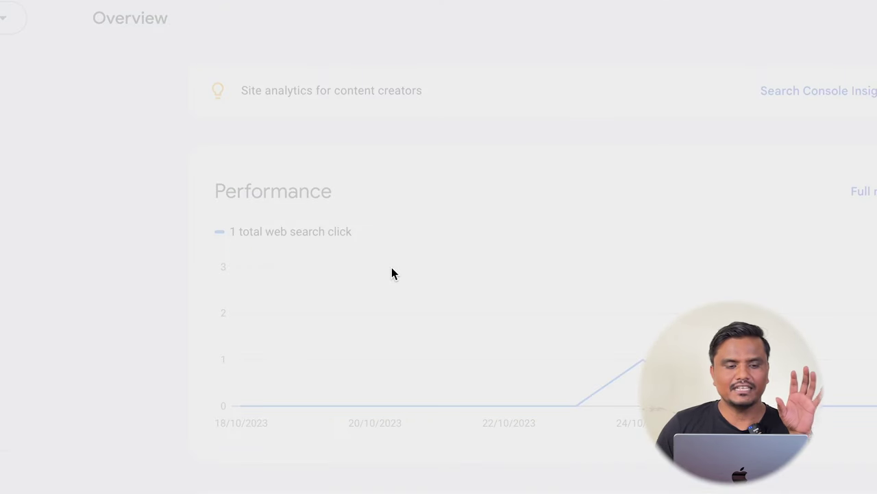